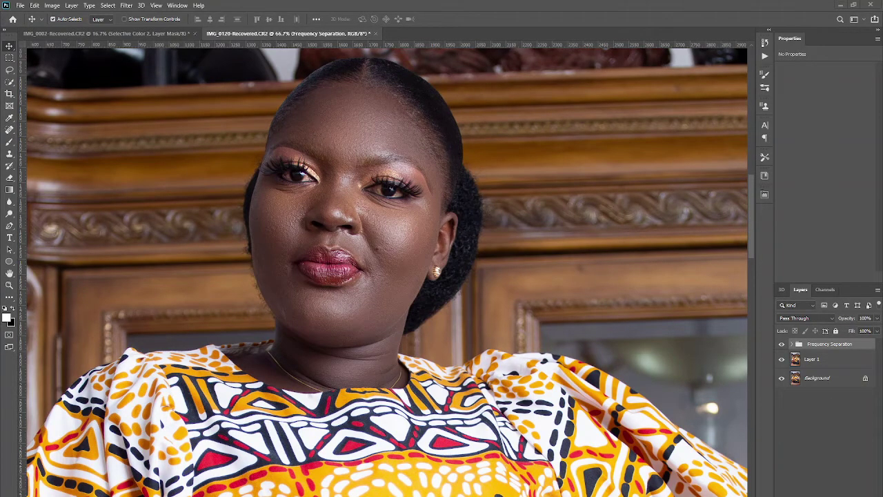
- Scroll the Layers panel to list the group's High, Colour Correction and Low layers
{"action": "scroll", "coordinate": [351, 198], "scroll_direction": "down", "scroll_amount": 1}
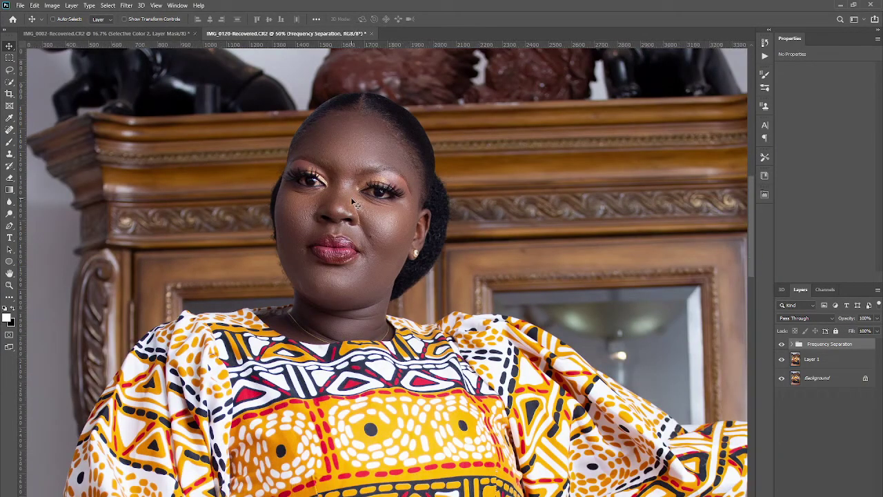
{"action": "scroll", "coordinate": [344, 202], "scroll_direction": "down", "scroll_amount": 1}
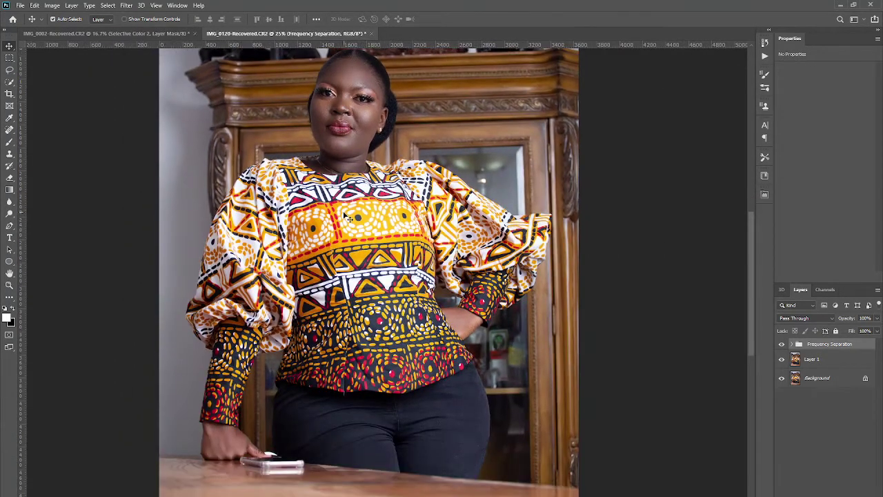
{"action": "scroll", "coordinate": [329, 252], "scroll_direction": "up", "scroll_amount": 2}
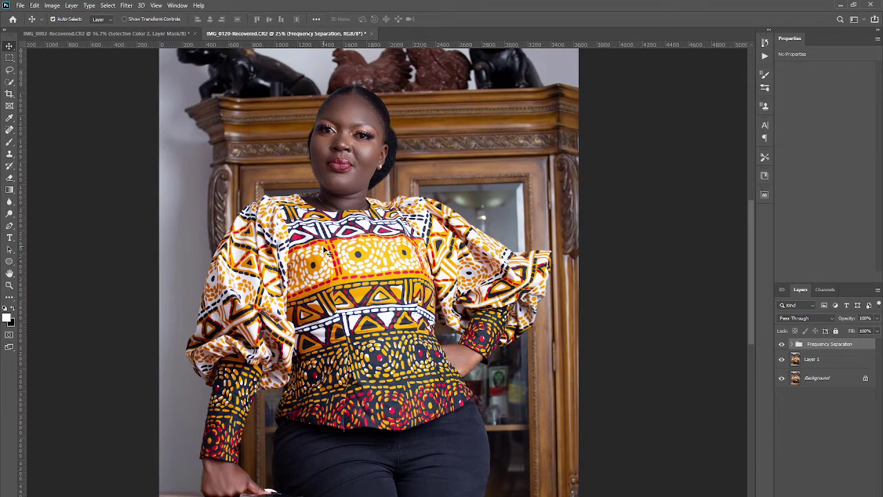
{"action": "scroll", "coordinate": [329, 252], "scroll_direction": "up", "scroll_amount": 1}
{"action": "scroll", "coordinate": [328, 252], "scroll_direction": "up", "scroll_amount": 1}
{"action": "scroll", "coordinate": [328, 254], "scroll_direction": "up", "scroll_amount": 1}
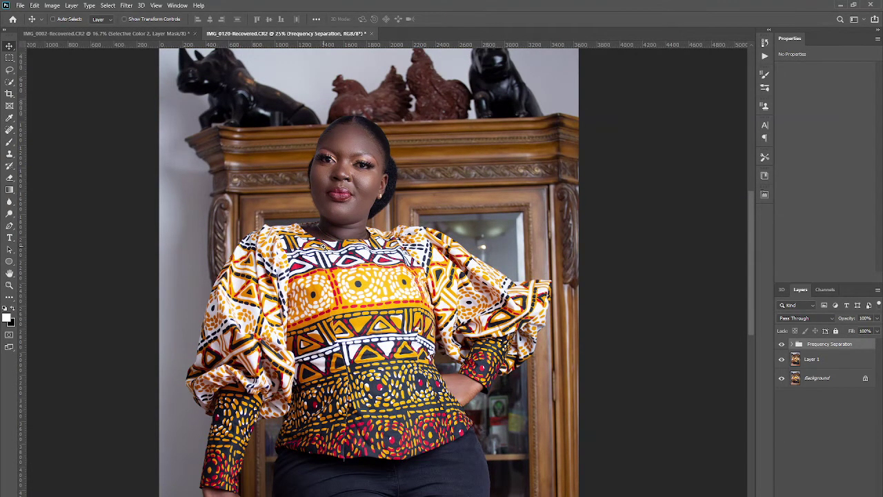
{"action": "scroll", "coordinate": [329, 252], "scroll_direction": "up", "scroll_amount": 1, "text": "alt"}
{"action": "scroll", "coordinate": [331, 219], "scroll_direction": "up", "scroll_amount": 2}
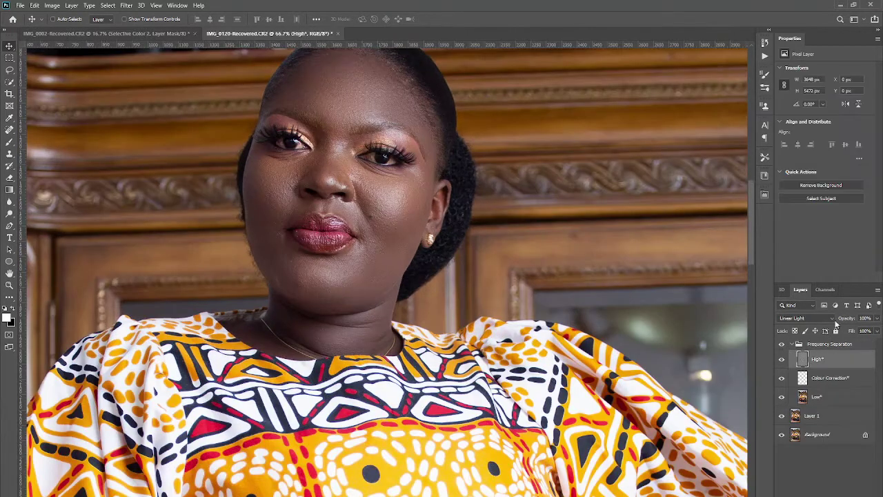
- Toggle the Frequency Separation group off and on twice to compare the retouch
{"action": "left_click", "coordinate": [781, 344]}
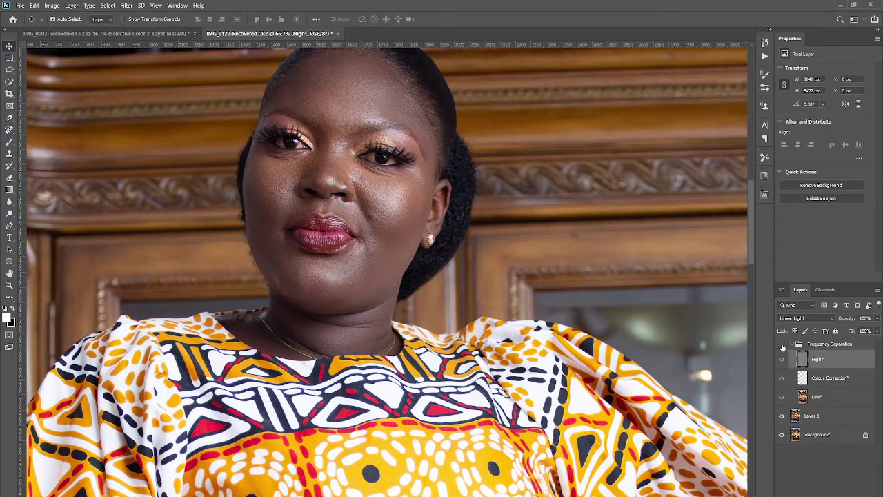
{"action": "left_click", "coordinate": [782, 344]}
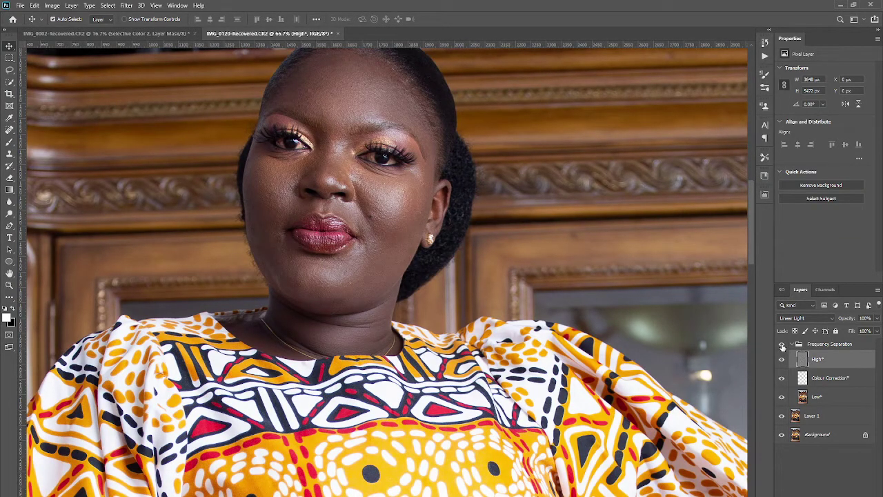
{"action": "left_click", "coordinate": [781, 344]}
{"action": "left_click", "coordinate": [781, 344]}
- Zoom into the neck and make the Low layer active
{"action": "scroll", "coordinate": [288, 256], "scroll_direction": "down", "scroll_amount": 1}
{"action": "scroll", "coordinate": [288, 256], "scroll_direction": "down", "scroll_amount": 1}
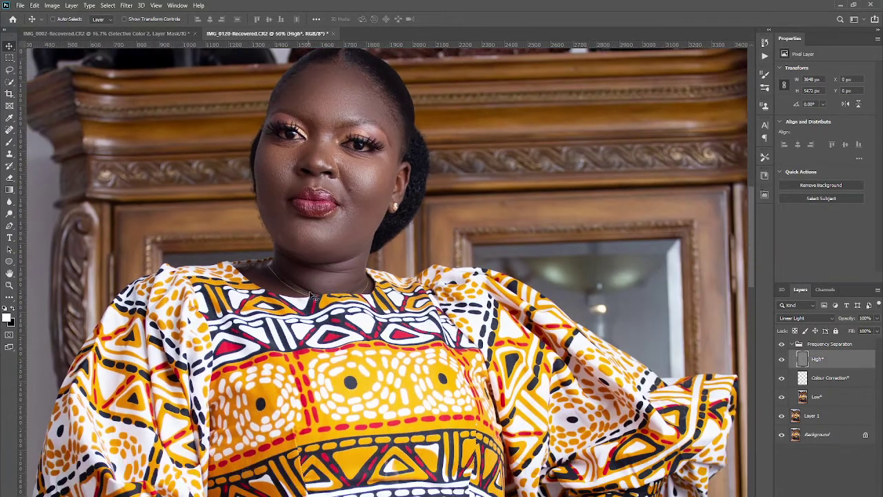
{"action": "scroll", "coordinate": [315, 277], "scroll_direction": "up", "scroll_amount": 1}
{"action": "scroll", "coordinate": [314, 277], "scroll_direction": "up", "scroll_amount": 1}
{"action": "scroll", "coordinate": [315, 278], "scroll_direction": "up", "scroll_amount": 1}
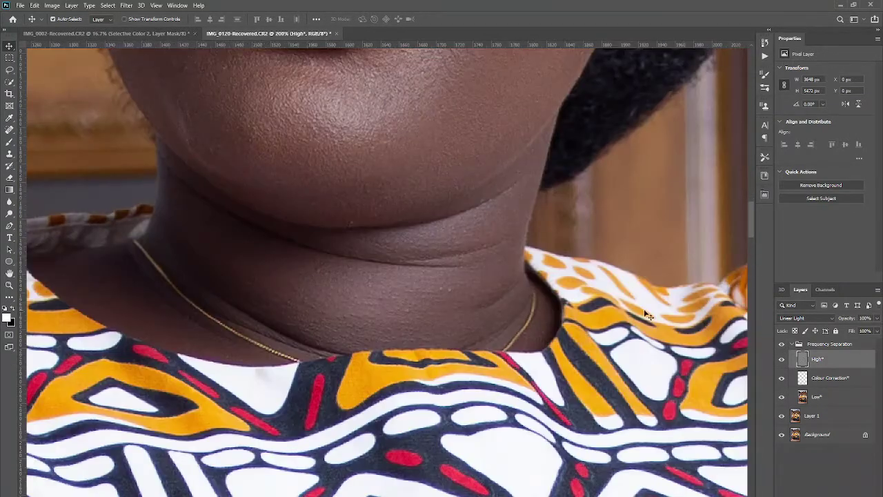
{"action": "left_click", "coordinate": [822, 397]}
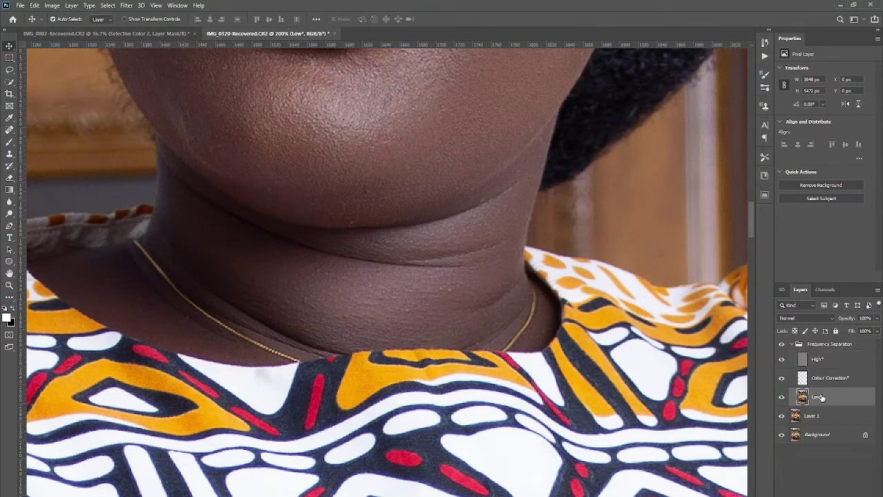
- Lasso the creased neck on the Low layer with 20 px feather, then open Gaussian Blur
{"action": "left_click", "coordinate": [9, 71]}
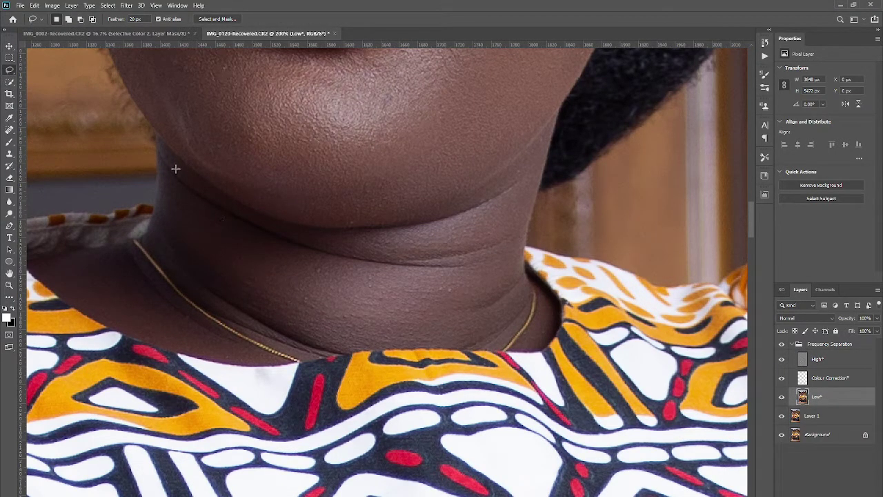
{"action": "mouse_move", "coordinate": [171, 161]}
{"action": "left_mouse_down"}
{"action": "mouse_move", "coordinate": [342, 239]}
{"action": "mouse_move", "coordinate": [481, 323]}
{"action": "mouse_move", "coordinate": [286, 327]}
{"action": "mouse_move", "coordinate": [224, 308]}
{"action": "mouse_move", "coordinate": [188, 286]}
{"action": "mouse_move", "coordinate": [172, 164]}
{"action": "left_mouse_up"}
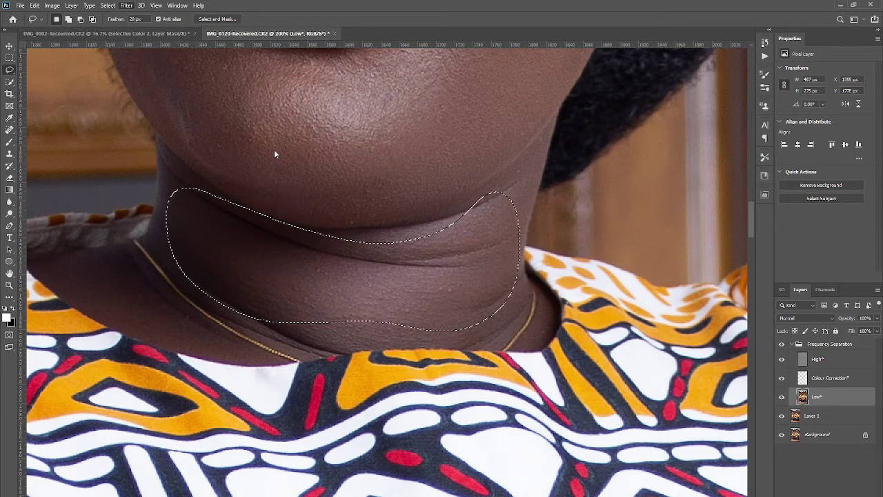
{"action": "key", "text": "ctrl+alt+f"}
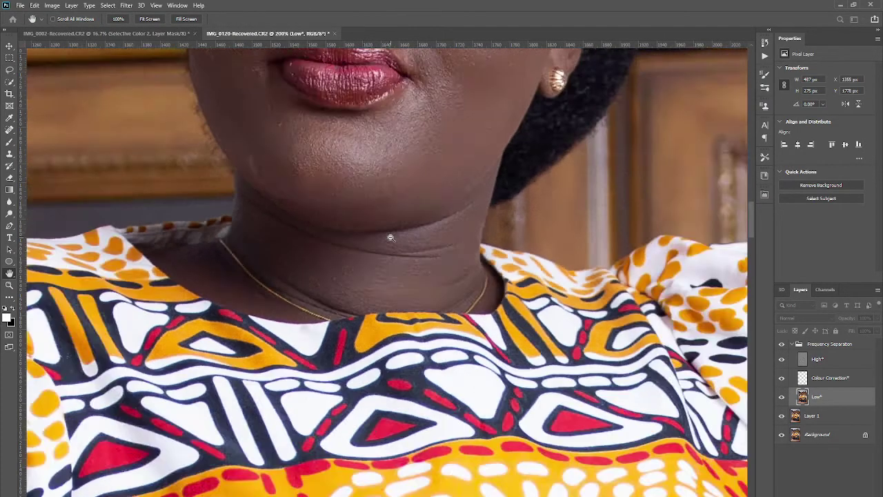
- Confirm the neck blur, then lasso and smooth the forehead and temple and deselect
{"action": "scroll", "coordinate": [400, 233], "scroll_direction": "down", "scroll_amount": 2}
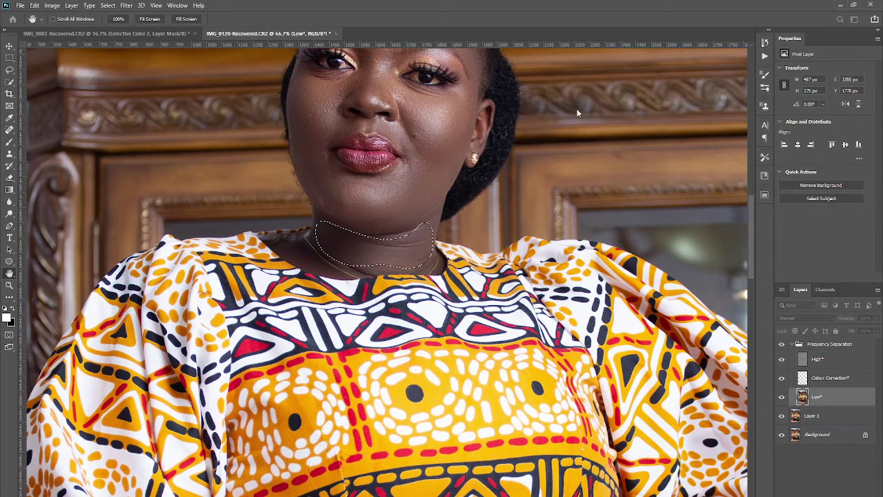
{"action": "key", "text": "l"}
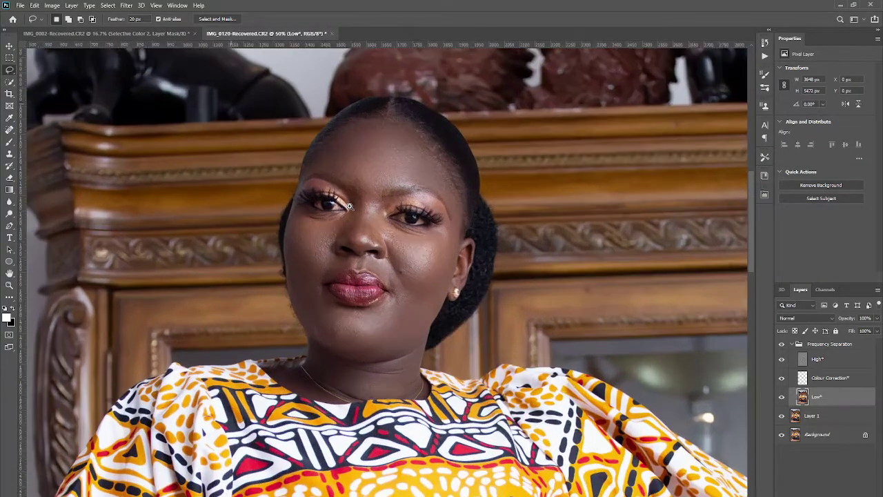
{"action": "key", "text": "ctrl+1"}
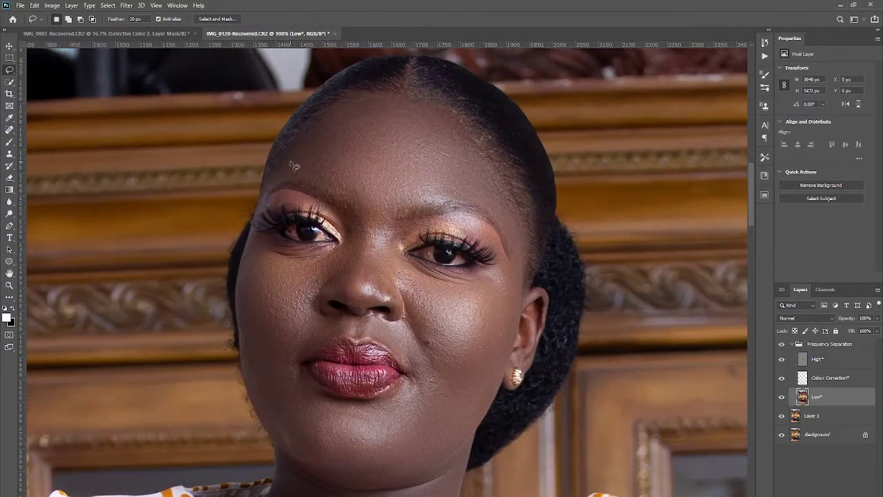
{"action": "left_click_drag", "start_coordinate": [293, 166], "coordinate": [356, 114]}
{"action": "left_click_drag", "start_coordinate": [427, 126], "coordinate": [484, 170]}
{"action": "mouse_move", "coordinate": [521, 214]}
{"action": "left_mouse_down"}
{"action": "mouse_move", "coordinate": [528, 250]}
{"action": "mouse_move", "coordinate": [458, 187]}
{"action": "mouse_move", "coordinate": [394, 198]}
{"action": "mouse_move", "coordinate": [339, 193]}
{"action": "mouse_move", "coordinate": [287, 180]}
{"action": "mouse_move", "coordinate": [286, 163]}
{"action": "left_mouse_up"}
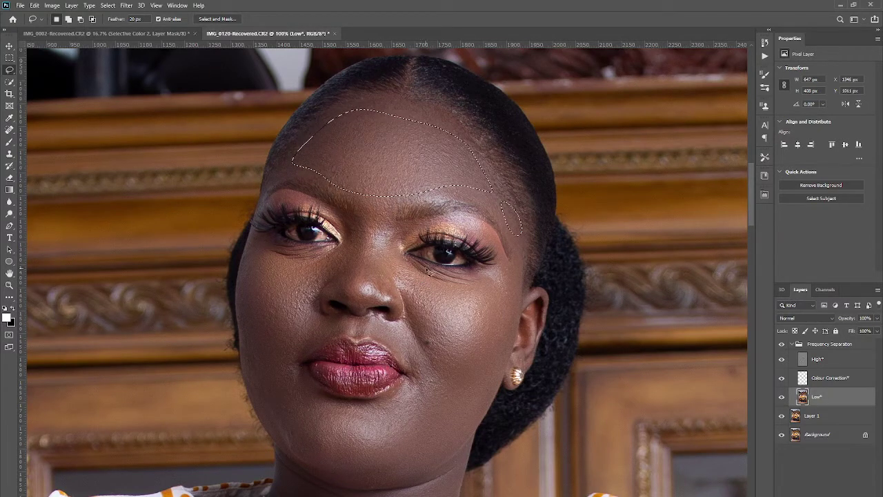
{"action": "key", "text": "ctrl+d"}
- Lasso and smooth the cheek below the eye on the right, then deselect
{"action": "scroll", "coordinate": [455, 293], "scroll_direction": "down", "scroll_amount": 2}
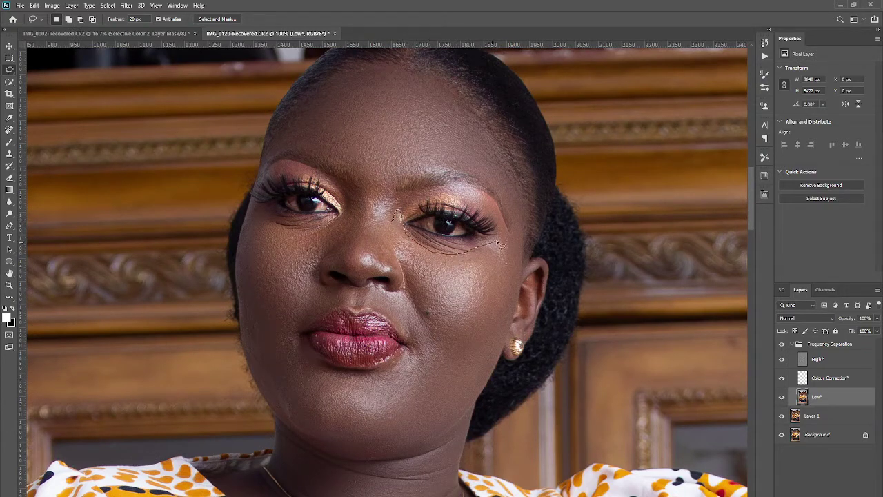
{"action": "left_click_drag", "start_coordinate": [498, 243], "coordinate": [494, 278]}
{"action": "left_click_drag", "start_coordinate": [498, 319], "coordinate": [392, 218]}
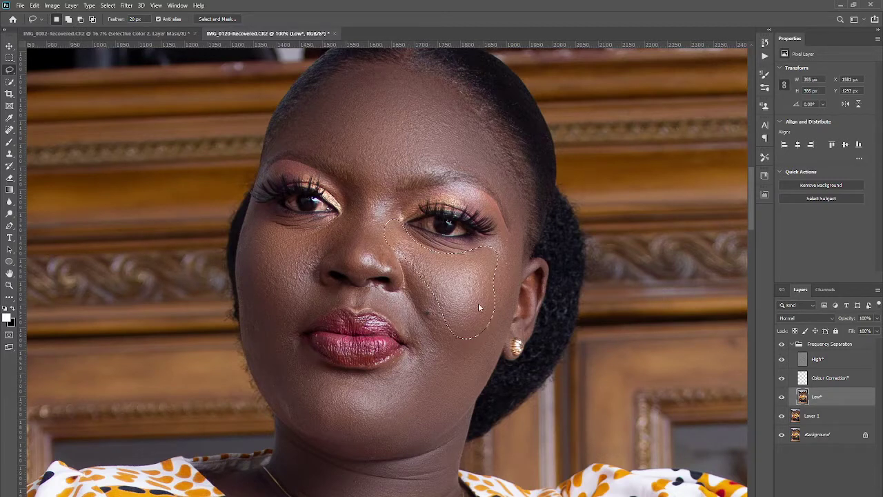
{"action": "key", "text": "ctrl+d"}
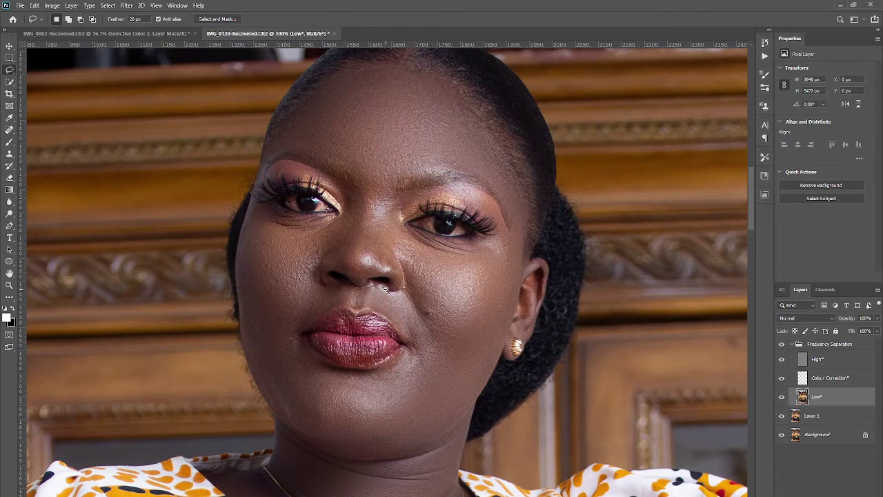
{"action": "scroll", "coordinate": [385, 290], "scroll_direction": "down", "scroll_amount": 5}
{"action": "scroll", "coordinate": [366, 310], "scroll_direction": "up", "scroll_amount": 2}
{"action": "scroll", "coordinate": [352, 331], "scroll_direction": "up", "scroll_amount": 2}
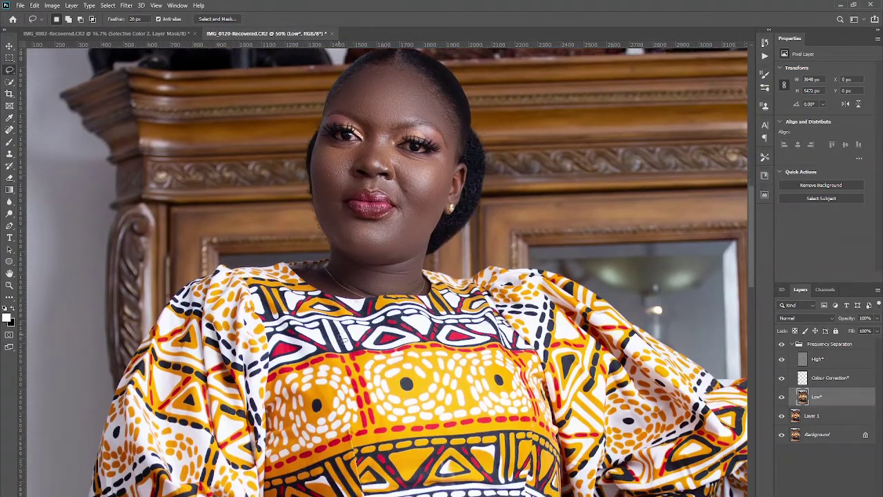
{"action": "scroll", "coordinate": [343, 338], "scroll_direction": "down", "scroll_amount": 3}
{"action": "scroll", "coordinate": [319, 210], "scroll_direction": "up", "scroll_amount": 2}
- Lasso the shaded skin on the lower neck, then clear the selection
{"action": "scroll", "coordinate": [310, 263], "scroll_direction": "up", "scroll_amount": 1}
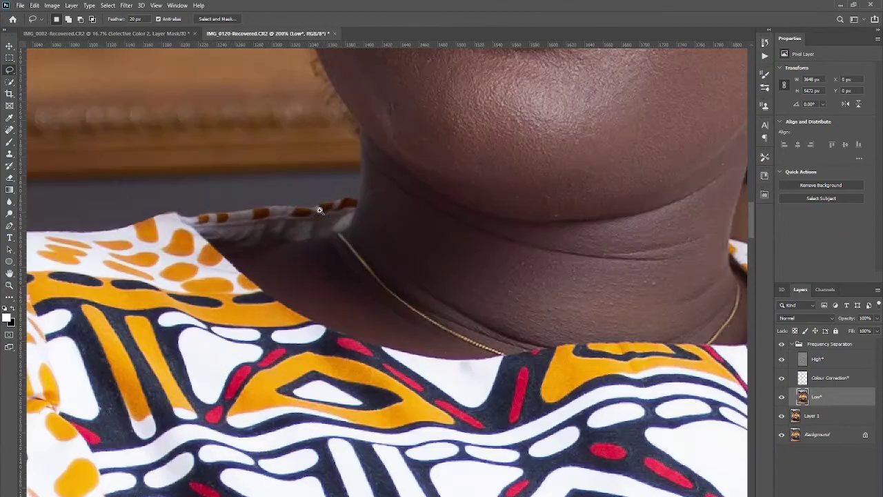
{"action": "scroll", "coordinate": [297, 317], "scroll_direction": "up", "scroll_amount": 1}
{"action": "mouse_move", "coordinate": [229, 283]}
{"action": "left_mouse_down"}
{"action": "mouse_move", "coordinate": [309, 278]}
{"action": "mouse_move", "coordinate": [392, 349]}
{"action": "mouse_move", "coordinate": [475, 392]}
{"action": "mouse_move", "coordinate": [251, 315]}
{"action": "mouse_move", "coordinate": [246, 289]}
{"action": "left_mouse_up"}
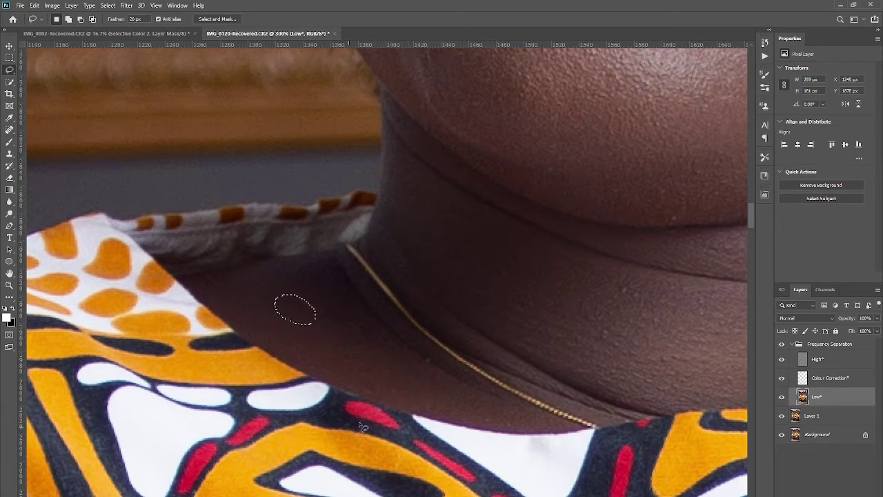
{"action": "key", "text": "ctrl+d"}
- Move down to the hand on the table, lasso its back, then clear the selection
{"action": "scroll", "coordinate": [381, 351], "scroll_direction": "down", "scroll_amount": 4, "text": "alt"}
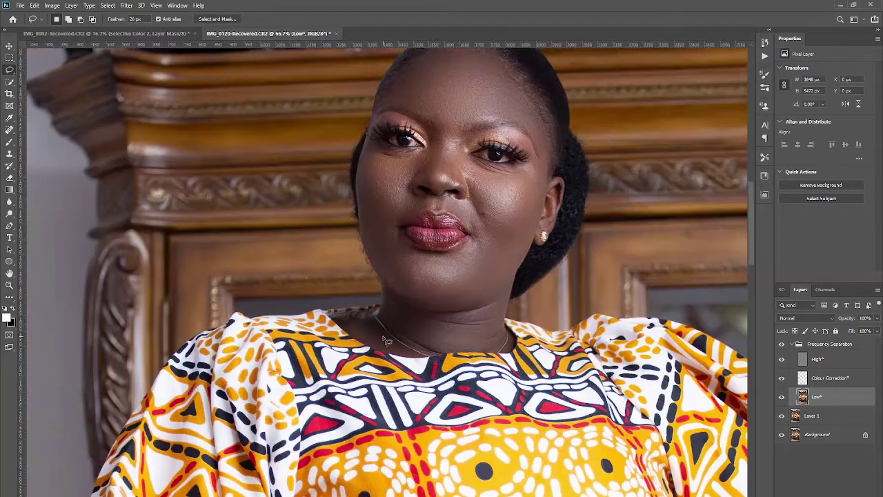
{"action": "scroll", "coordinate": [393, 380], "scroll_direction": "down", "scroll_amount": 3}
{"action": "scroll", "coordinate": [402, 399], "scroll_direction": "down", "scroll_amount": 3}
{"action": "scroll", "coordinate": [403, 398], "scroll_direction": "down", "scroll_amount": 2, "text": "alt"}
{"action": "scroll", "coordinate": [402, 399], "scroll_direction": "down", "scroll_amount": 2, "text": "alt"}
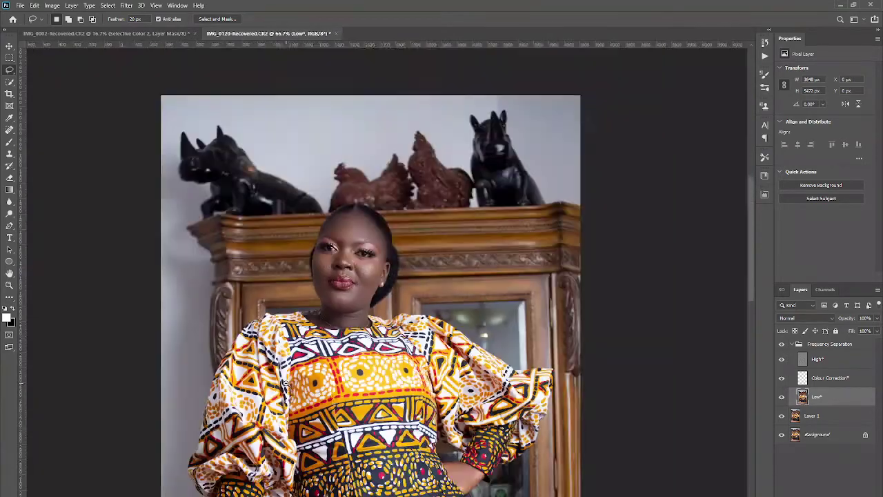
{"action": "scroll", "coordinate": [311, 407], "scroll_direction": "down", "scroll_amount": 2}
{"action": "scroll", "coordinate": [247, 411], "scroll_direction": "down", "scroll_amount": 2}
{"action": "scroll", "coordinate": [247, 411], "scroll_direction": "down", "scroll_amount": 2}
{"action": "scroll", "coordinate": [240, 421], "scroll_direction": "down", "scroll_amount": 1}
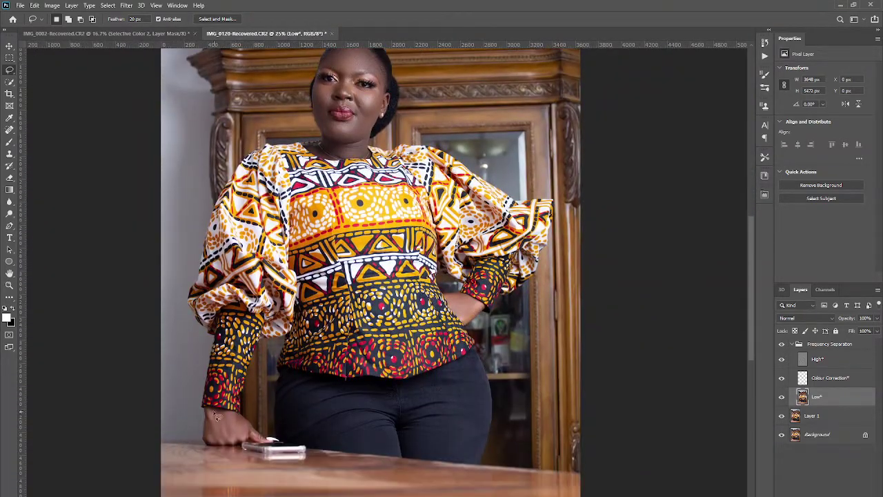
{"action": "scroll", "coordinate": [218, 409], "scroll_direction": "up", "scroll_amount": 1, "text": "alt"}
{"action": "scroll", "coordinate": [218, 407], "scroll_direction": "up", "scroll_amount": 1, "text": "alt"}
{"action": "scroll", "coordinate": [218, 407], "scroll_direction": "down", "scroll_amount": 2}
{"action": "scroll", "coordinate": [235, 372], "scroll_direction": "down", "scroll_amount": 1}
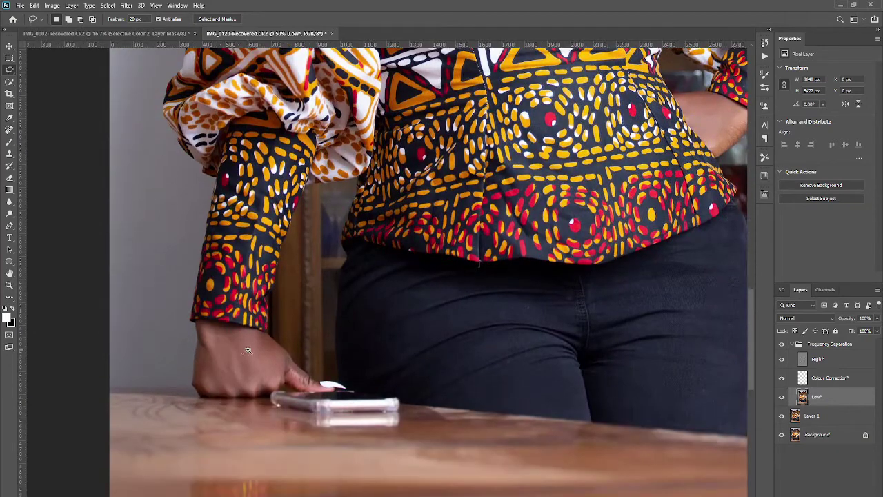
{"action": "scroll", "coordinate": [243, 351], "scroll_direction": "up", "scroll_amount": 1, "text": "alt"}
{"action": "scroll", "coordinate": [241, 354], "scroll_direction": "up", "scroll_amount": 1, "text": "alt"}
{"action": "scroll", "coordinate": [241, 353], "scroll_direction": "down", "scroll_amount": 1}
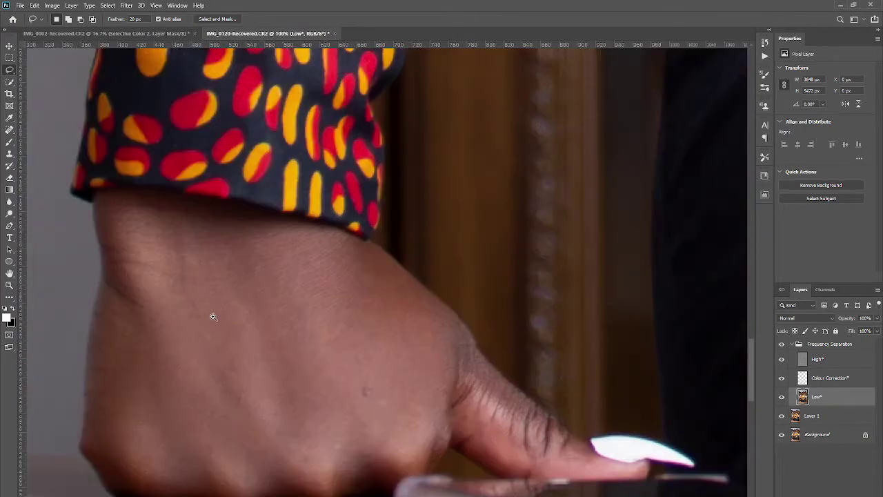
{"action": "scroll", "coordinate": [211, 318], "scroll_direction": "up", "scroll_amount": 1, "text": "alt"}
{"action": "left_click_drag", "start_coordinate": [121, 202], "coordinate": [412, 408]}
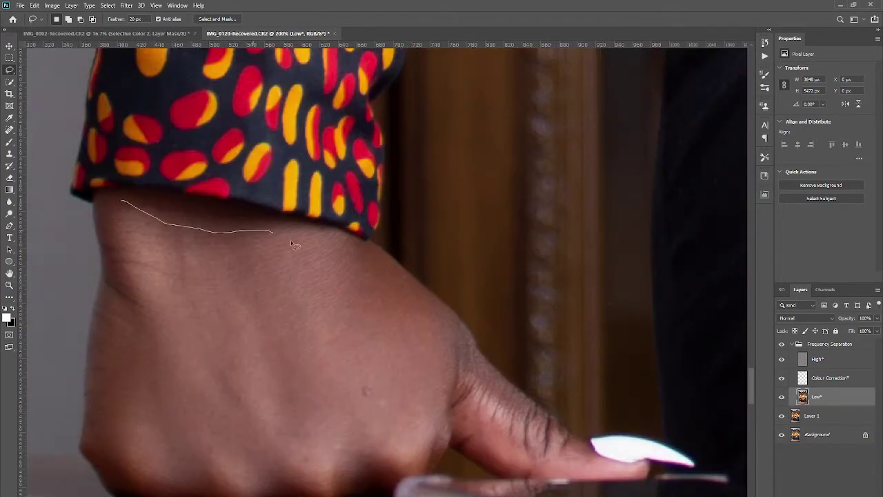
{"action": "left_click_drag", "start_coordinate": [310, 435], "coordinate": [121, 203]}
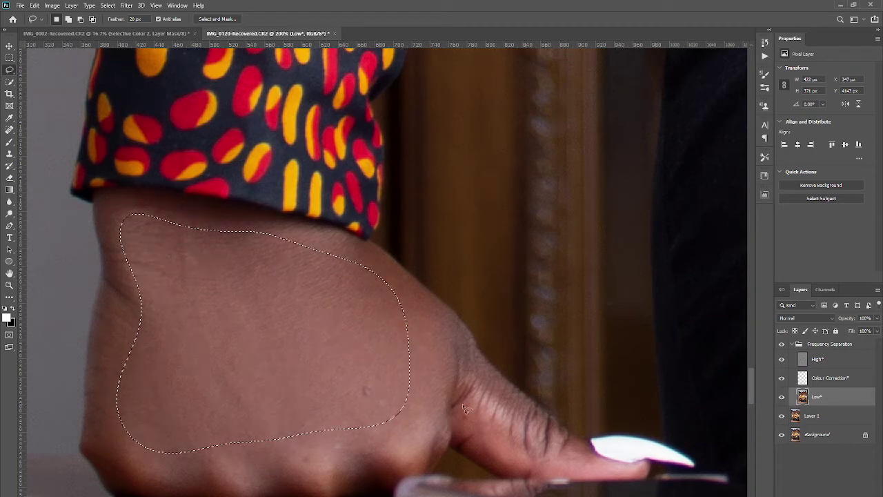
{"action": "left_click", "coordinate": [429, 358]}
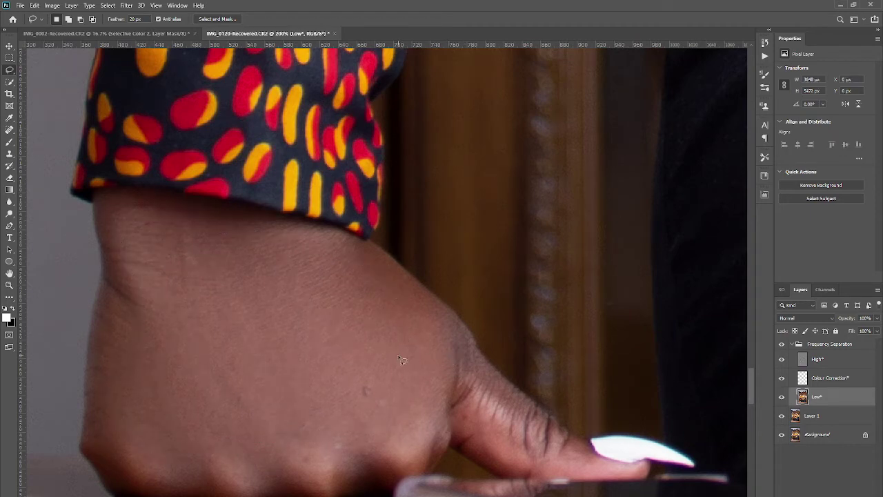
- Lasso the forearm skin by the waist, reapply the blur with Ctrl+F, and deselect
{"action": "scroll", "coordinate": [308, 343], "scroll_direction": "down", "scroll_amount": 1}
{"action": "scroll", "coordinate": [492, 369], "scroll_direction": "down", "scroll_amount": 2}
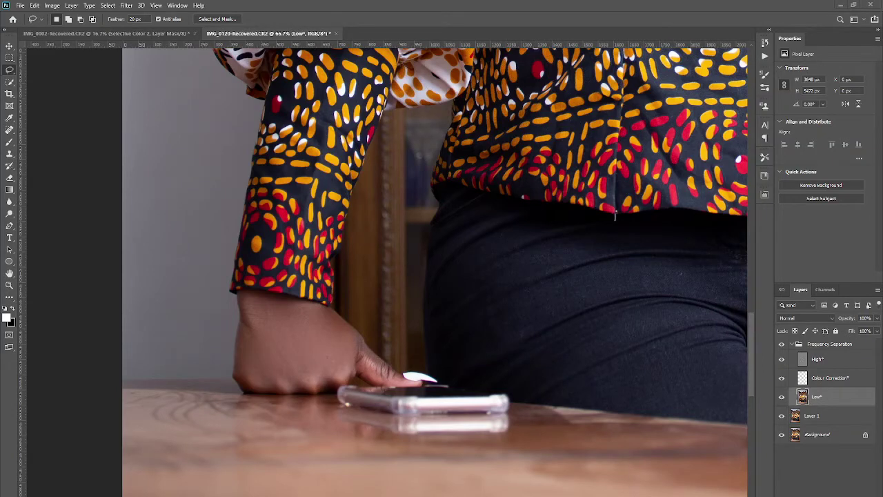
{"action": "scroll", "coordinate": [450, 252], "scroll_direction": "down", "scroll_amount": 1}
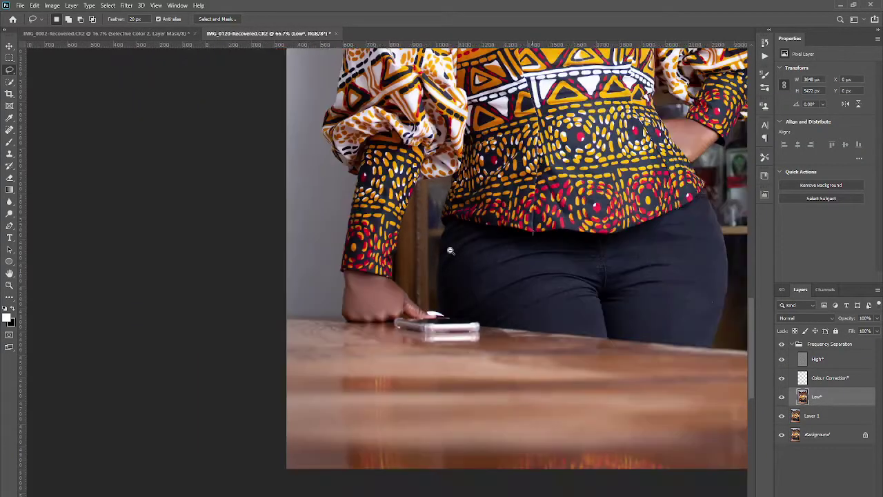
{"action": "scroll", "coordinate": [456, 280], "scroll_direction": "right", "scroll_amount": 2}
{"action": "scroll", "coordinate": [487, 305], "scroll_direction": "right", "scroll_amount": 2}
{"action": "scroll", "coordinate": [504, 306], "scroll_direction": "up", "scroll_amount": 2}
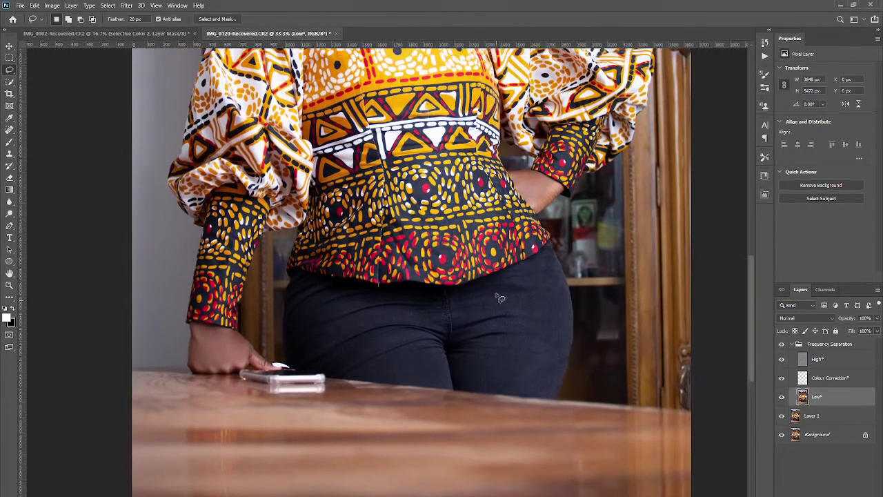
{"action": "scroll", "coordinate": [500, 300], "scroll_direction": "up", "scroll_amount": 3}
{"action": "scroll", "coordinate": [501, 299], "scroll_direction": "up", "scroll_amount": 2}
{"action": "scroll", "coordinate": [545, 338], "scroll_direction": "up", "scroll_amount": 1}
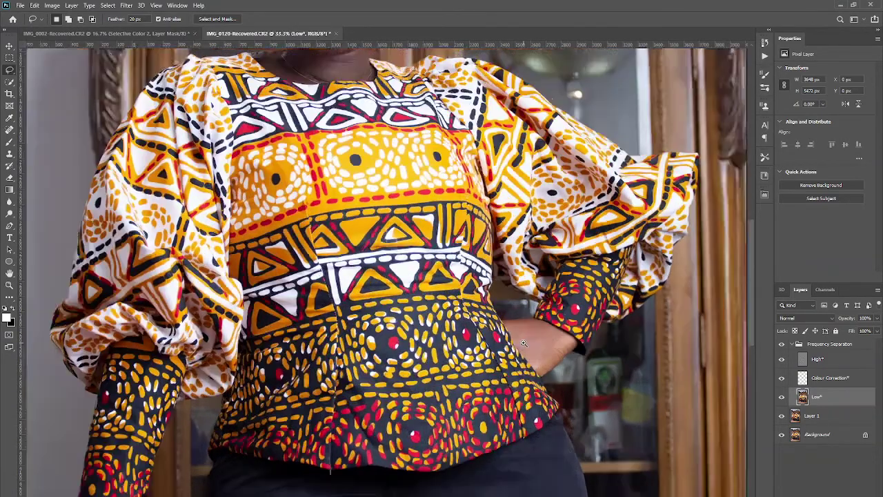
{"action": "scroll", "coordinate": [533, 331], "scroll_direction": "up", "scroll_amount": 1}
{"action": "scroll", "coordinate": [531, 333], "scroll_direction": "up", "scroll_amount": 1}
{"action": "scroll", "coordinate": [524, 332], "scroll_direction": "up", "scroll_amount": 1}
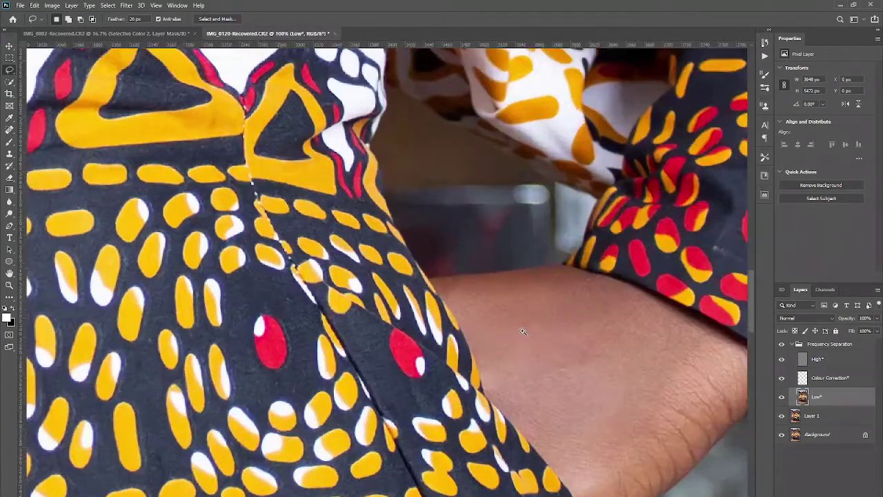
{"action": "mouse_move", "coordinate": [471, 290]}
{"action": "left_mouse_down"}
{"action": "mouse_move", "coordinate": [539, 278]}
{"action": "mouse_move", "coordinate": [632, 317]}
{"action": "mouse_move", "coordinate": [722, 386]}
{"action": "mouse_move", "coordinate": [638, 452]}
{"action": "mouse_move", "coordinate": [556, 455]}
{"action": "mouse_move", "coordinate": [495, 360]}
{"action": "left_mouse_up"}
{"action": "left_click_drag", "start_coordinate": [470, 310], "coordinate": [472, 306]}
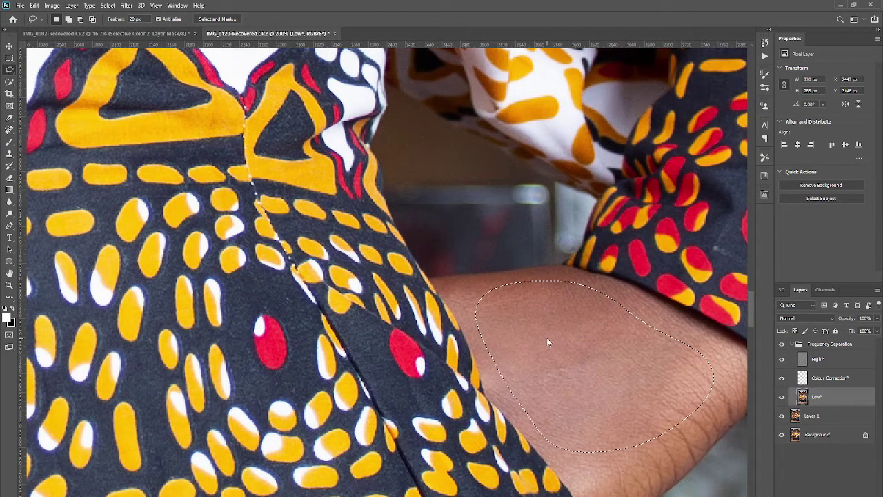
{"action": "key", "text": "ctrl+f"}
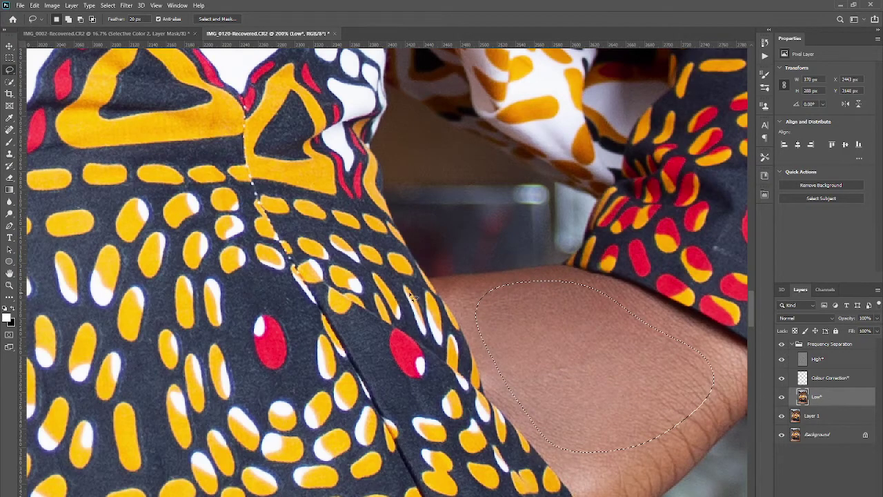
{"action": "key", "text": "ctrl+d"}
- Pan and zoom to bring the top of the photo back into view
{"action": "scroll", "coordinate": [408, 267], "scroll_direction": "down", "scroll_amount": 5}
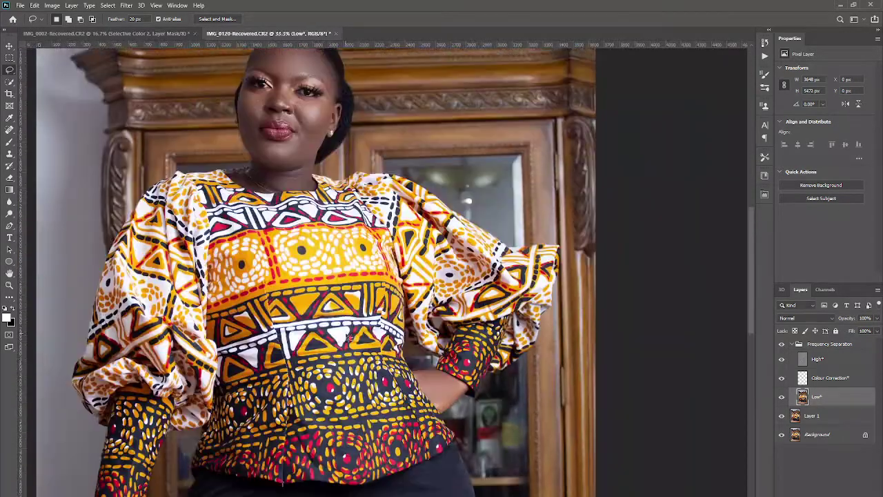
{"action": "left_click_drag", "start_coordinate": [301, 200], "coordinate": [360, 267]}
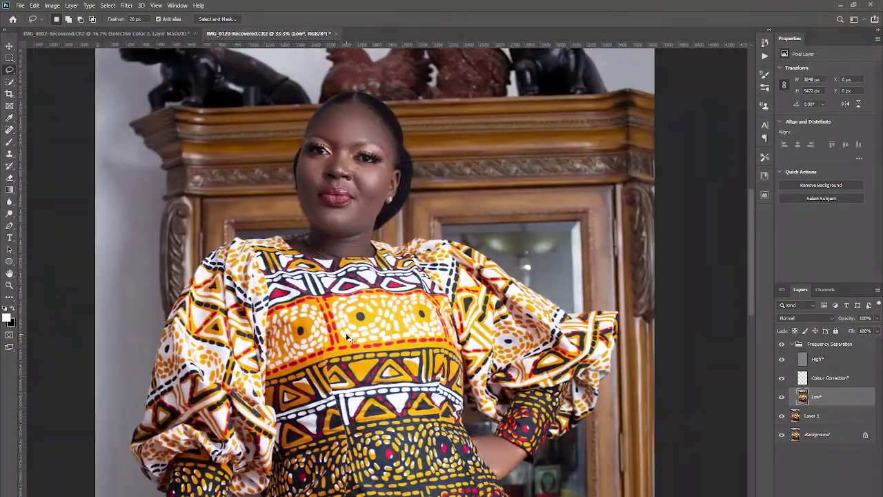
{"action": "scroll", "coordinate": [361, 267], "scroll_direction": "down", "scroll_amount": 1}
{"action": "scroll", "coordinate": [366, 274], "scroll_direction": "down", "scroll_amount": 2}
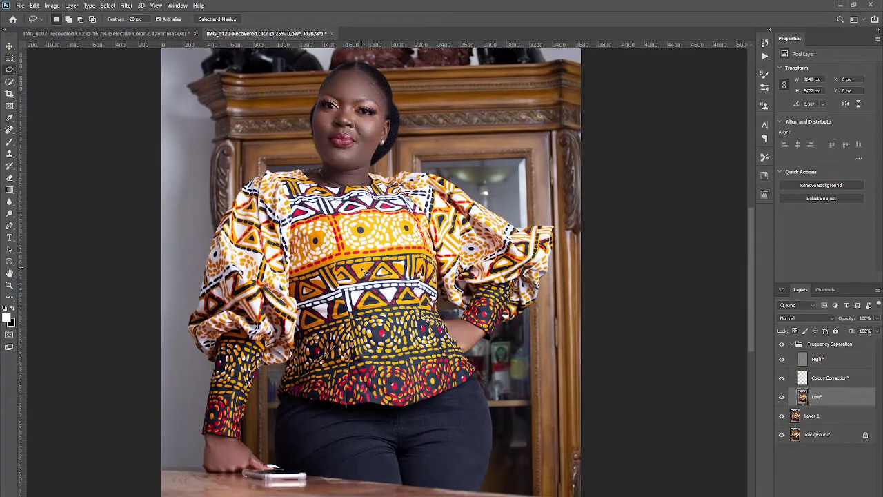
{"action": "scroll", "coordinate": [326, 121], "scroll_direction": "up", "scroll_amount": 1}
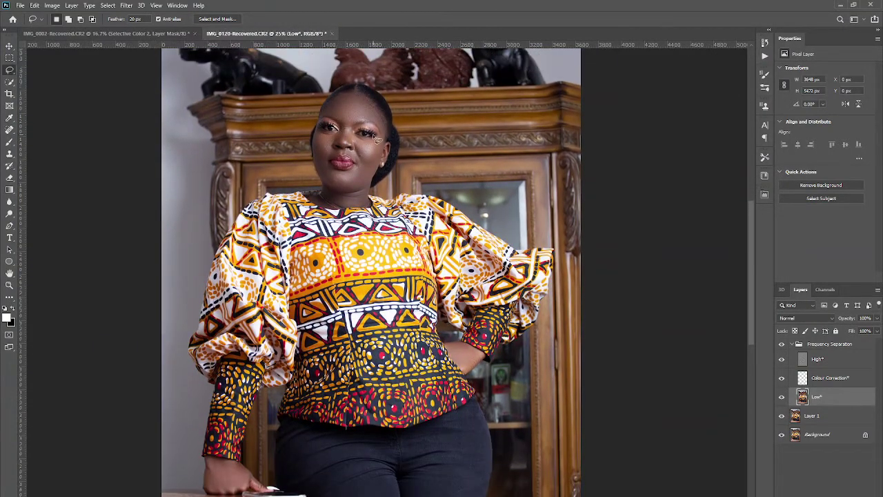
{"action": "scroll", "coordinate": [387, 303], "scroll_direction": "down", "scroll_amount": 2}
{"action": "scroll", "coordinate": [393, 327], "scroll_direction": "up", "scroll_amount": 4}
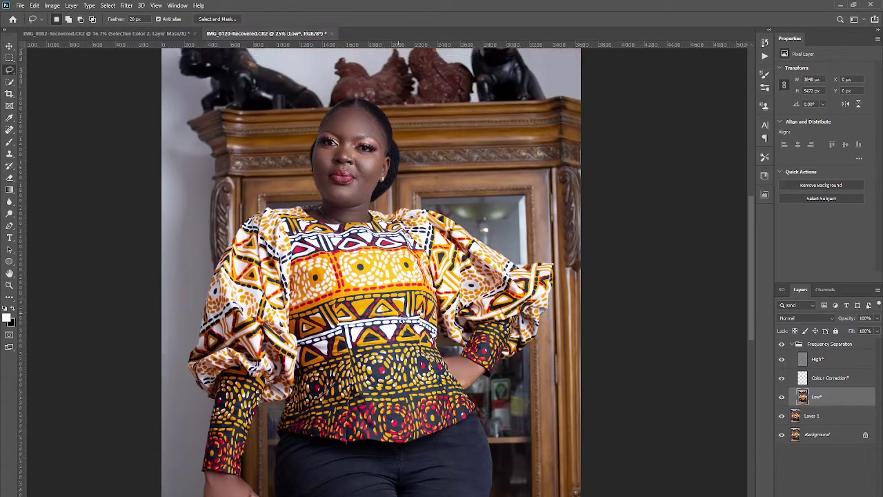
- Collapse Frequency Separation, select it with Layer 1, and stamp visible into Layer 2
{"action": "left_click", "coordinate": [799, 345]}
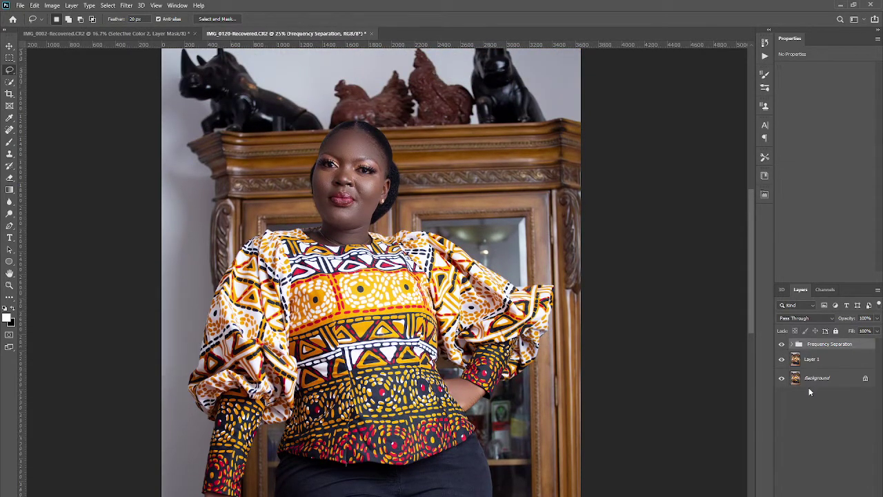
{"action": "left_click", "coordinate": [818, 360], "text": "ctrl"}
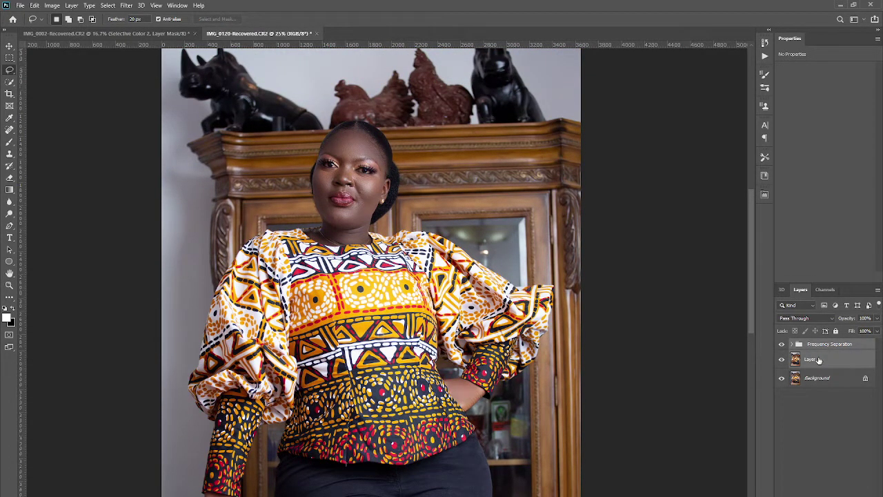
{"action": "key", "text": "ctrl+shift+alt+e"}
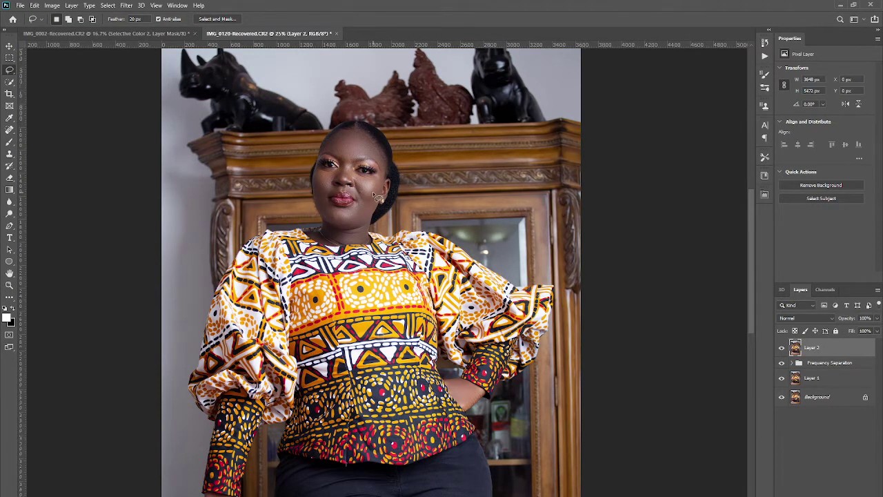
{"action": "scroll", "coordinate": [372, 191], "scroll_direction": "down", "scroll_amount": 3}
{"action": "scroll", "coordinate": [372, 207], "scroll_direction": "up", "scroll_amount": 1}
- Brighten the stamped Layer 2, then duplicate it as Layer 2 copy
{"action": "scroll", "coordinate": [373, 207], "scroll_direction": "up", "scroll_amount": 2}
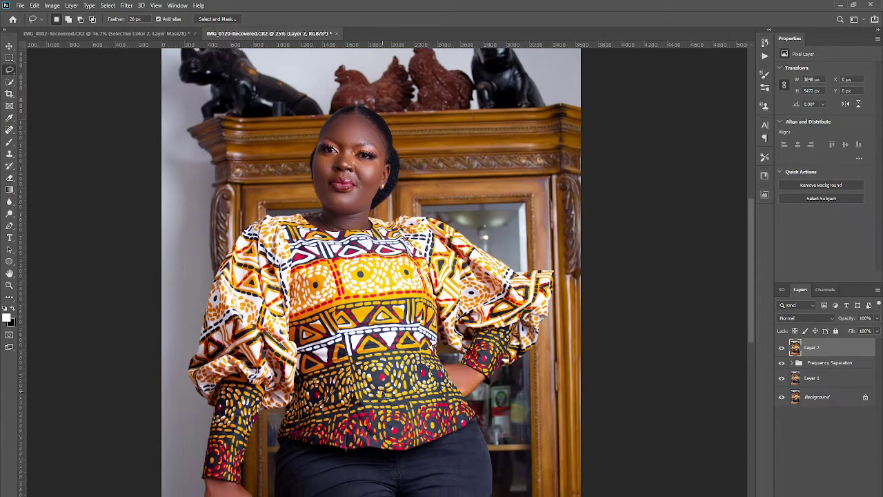
{"action": "scroll", "coordinate": [407, 373], "scroll_direction": "down", "scroll_amount": 2}
{"action": "scroll", "coordinate": [407, 373], "scroll_direction": "down", "scroll_amount": 1}
{"action": "scroll", "coordinate": [396, 371], "scroll_direction": "up", "scroll_amount": 1}
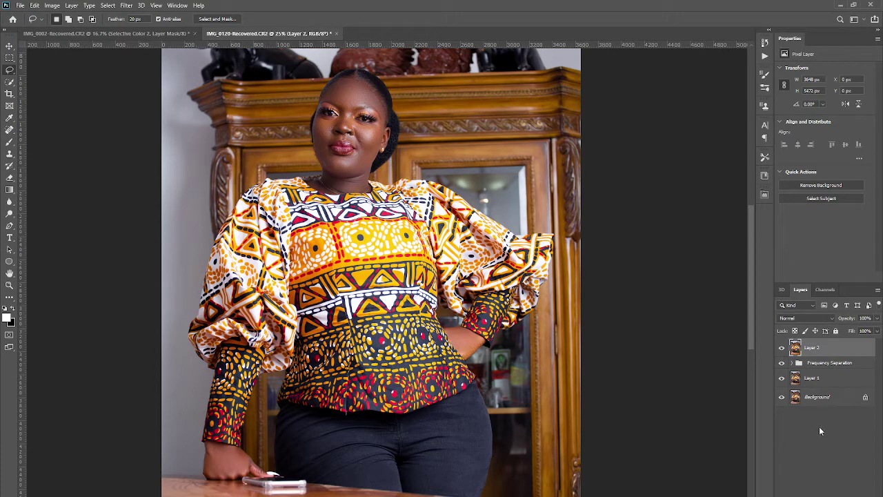
{"action": "key", "text": "ctrl+j"}
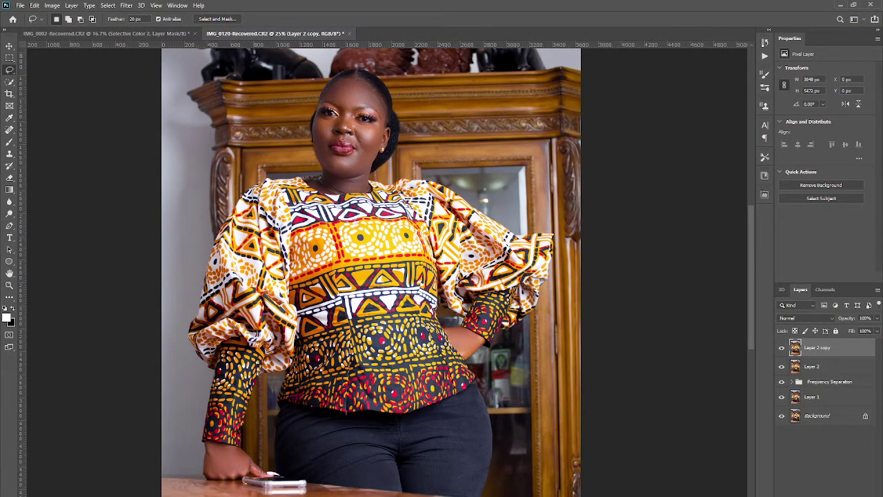
- Add a layer mask to Layer 2 copy and zoom in on the face with the Brush
{"action": "left_click", "coordinate": [822, 494]}
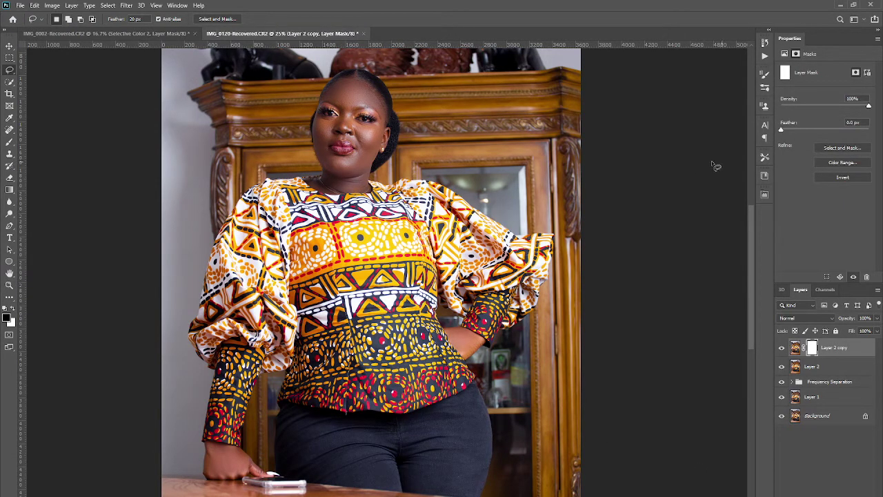
{"action": "key", "text": "b"}
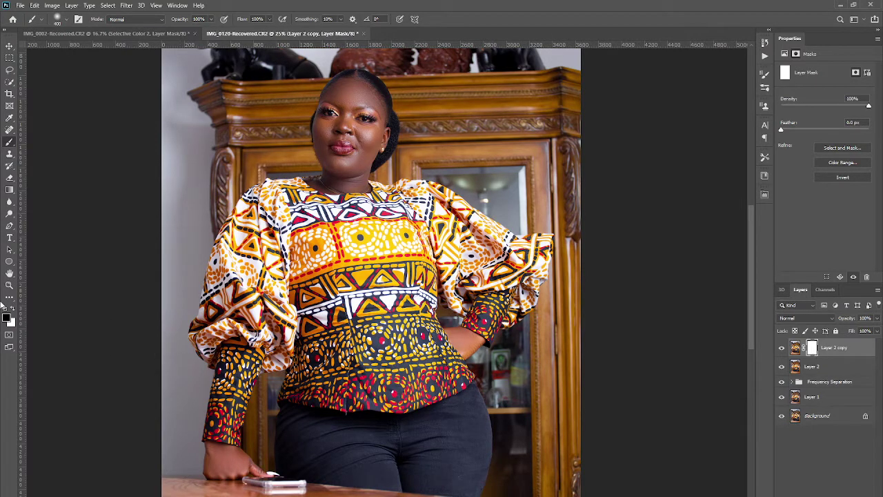
{"action": "scroll", "coordinate": [445, 219], "scroll_direction": "up", "scroll_amount": 2}
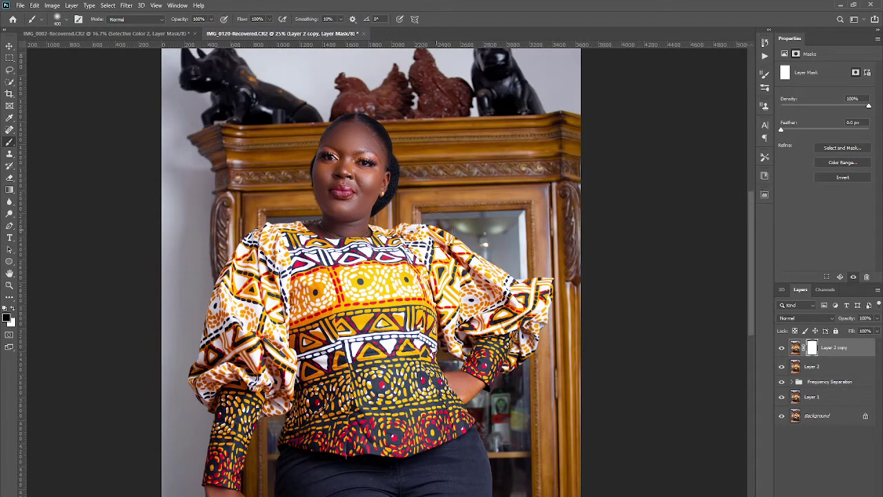
{"action": "scroll", "coordinate": [443, 240], "scroll_direction": "up", "scroll_amount": 2}
{"action": "scroll", "coordinate": [358, 207], "scroll_direction": "up", "scroll_amount": 1}
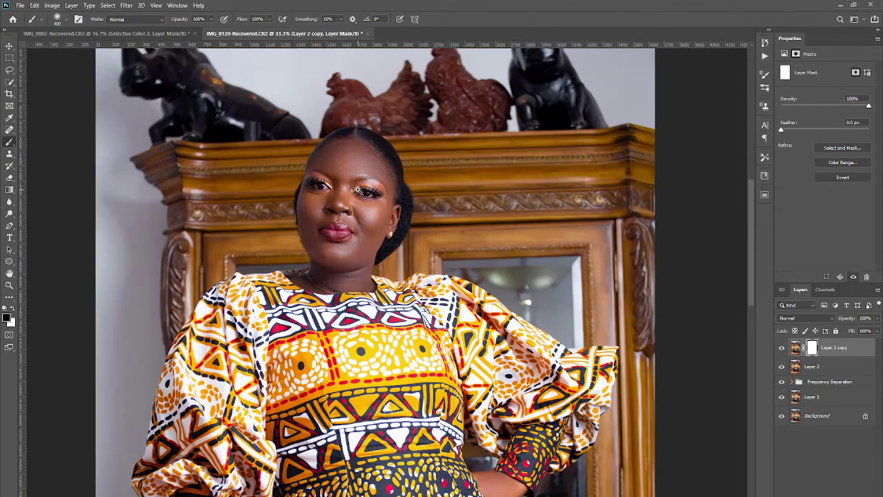
{"action": "scroll", "coordinate": [358, 200], "scroll_direction": "up", "scroll_amount": 1}
{"action": "scroll", "coordinate": [357, 193], "scroll_direction": "up", "scroll_amount": 1}
{"action": "scroll", "coordinate": [358, 190], "scroll_direction": "up", "scroll_amount": 1}
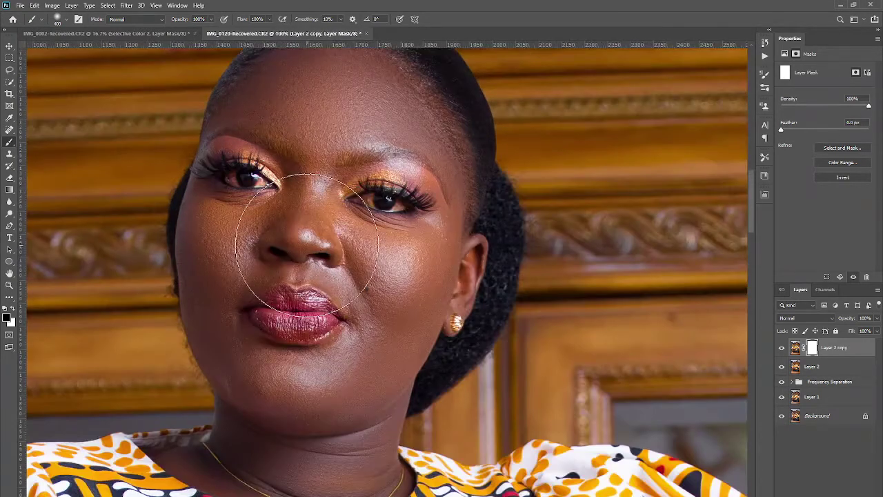
- Paint on the mask over the face and neck with progressively smaller brushes
{"action": "key", "text": "bracketleft"}
{"action": "key", "text": "bracketleft"}
{"action": "key", "text": "bracketleft"}
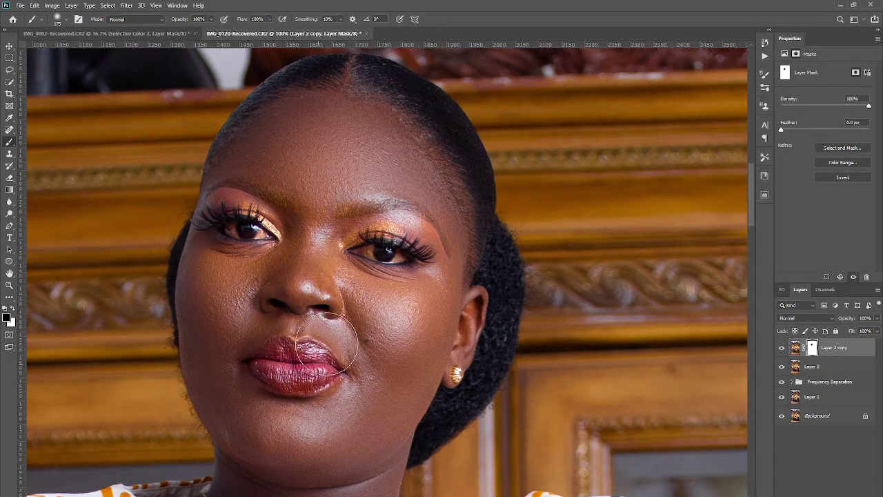
{"action": "scroll", "coordinate": [293, 283], "scroll_direction": "down", "scroll_amount": 2}
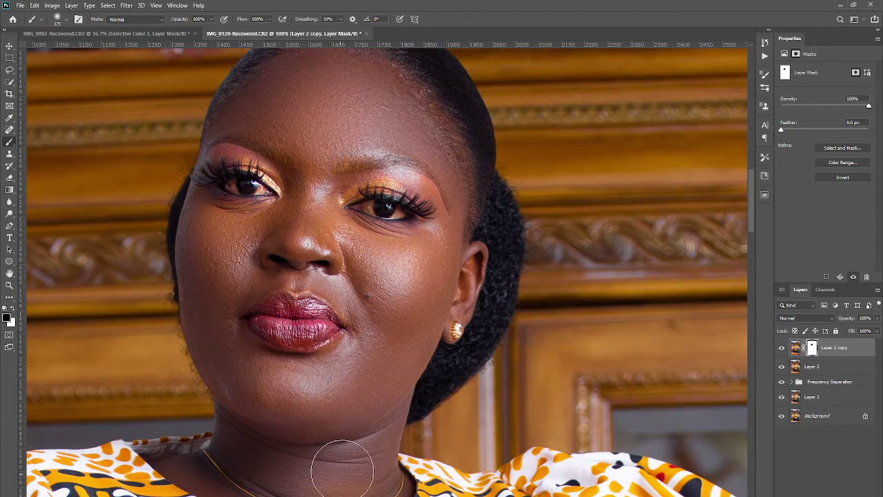
{"action": "scroll", "coordinate": [342, 448], "scroll_direction": "down", "scroll_amount": 1}
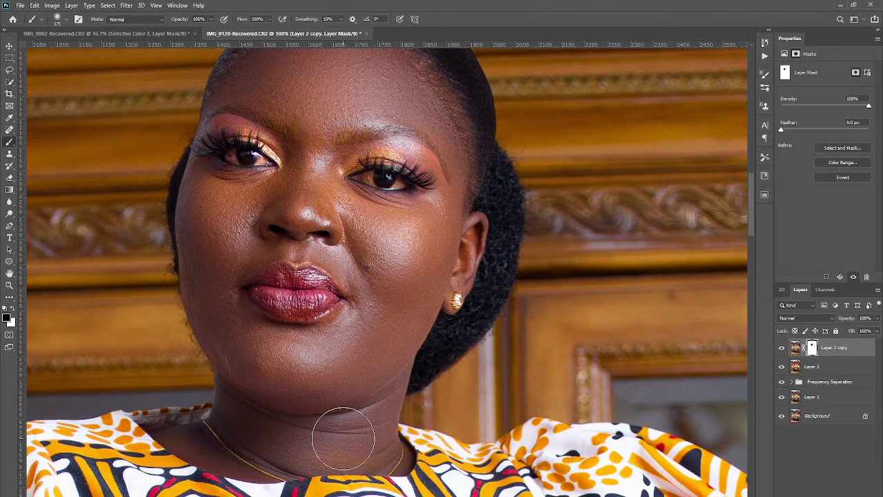
{"action": "key", "text": "bracketleft"}
{"action": "key", "text": "bracketleft"}
{"action": "key", "text": "bracketleft"}
{"action": "key", "text": "bracketleft"}
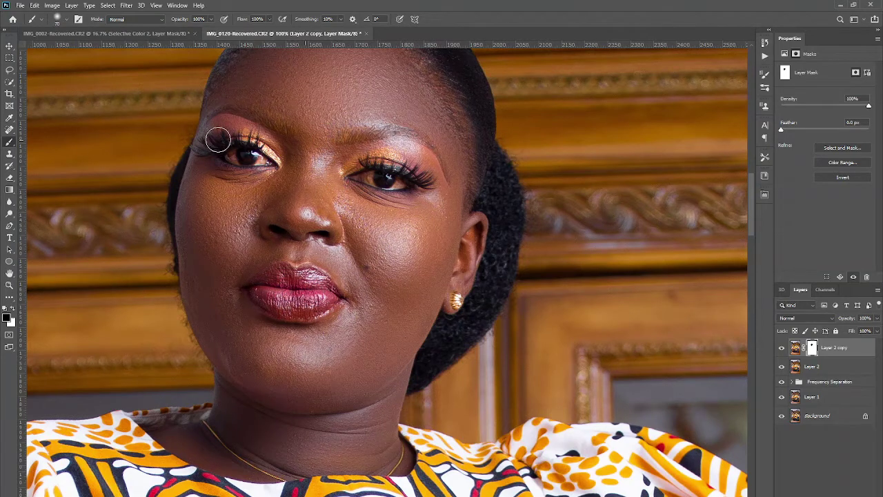
- Compare Layer 2 copy and Layer 2 hidden and shown, then move Layer 2 into Frequency Separation
{"action": "left_click", "coordinate": [782, 348]}
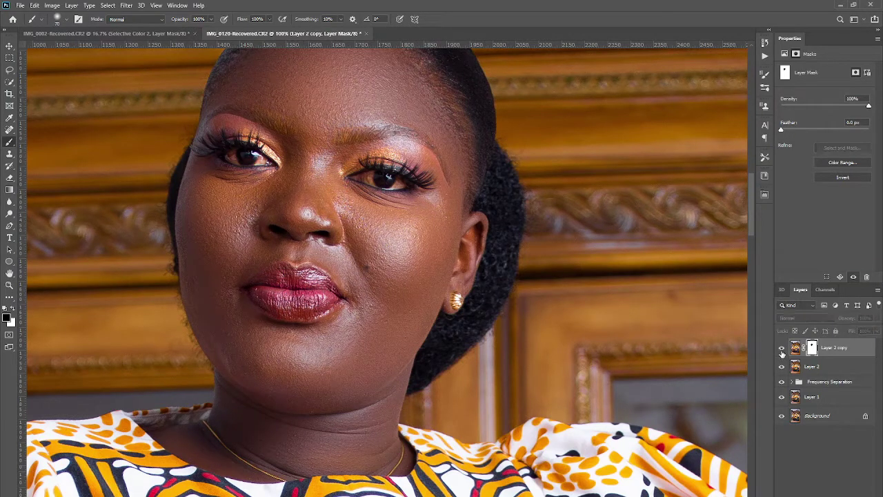
{"action": "left_click", "coordinate": [781, 348]}
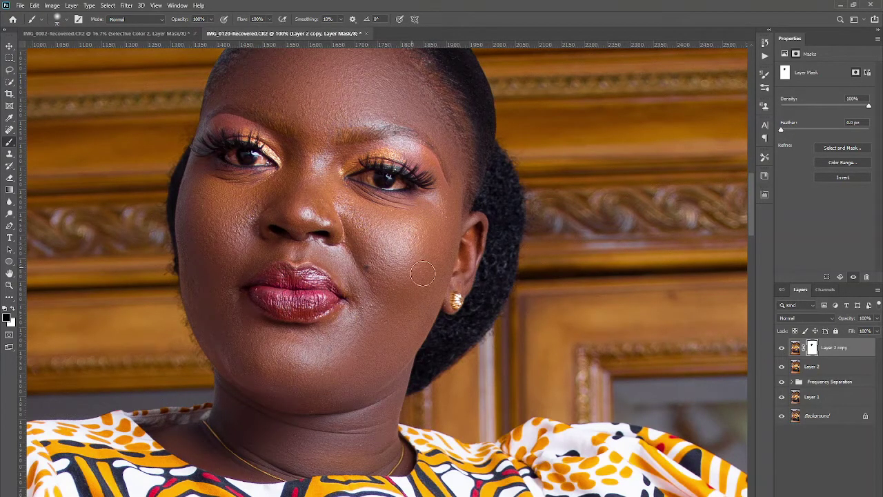
{"action": "left_click", "coordinate": [782, 366]}
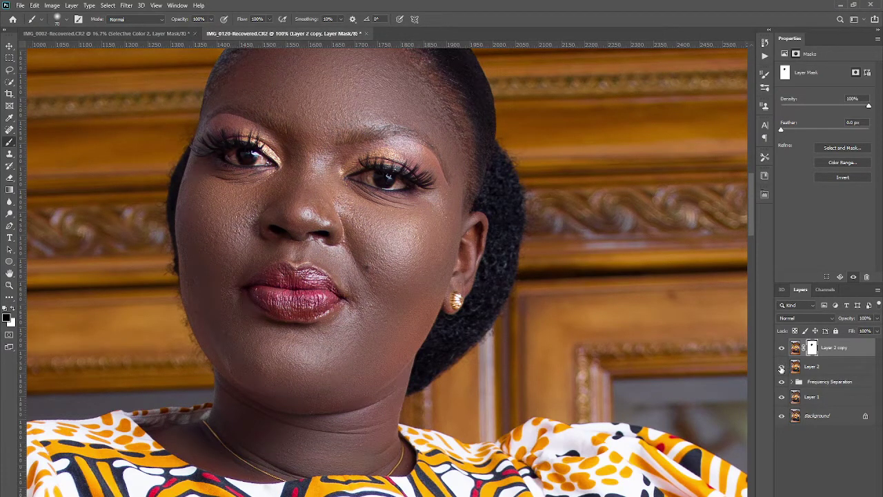
{"action": "left_click", "coordinate": [782, 367]}
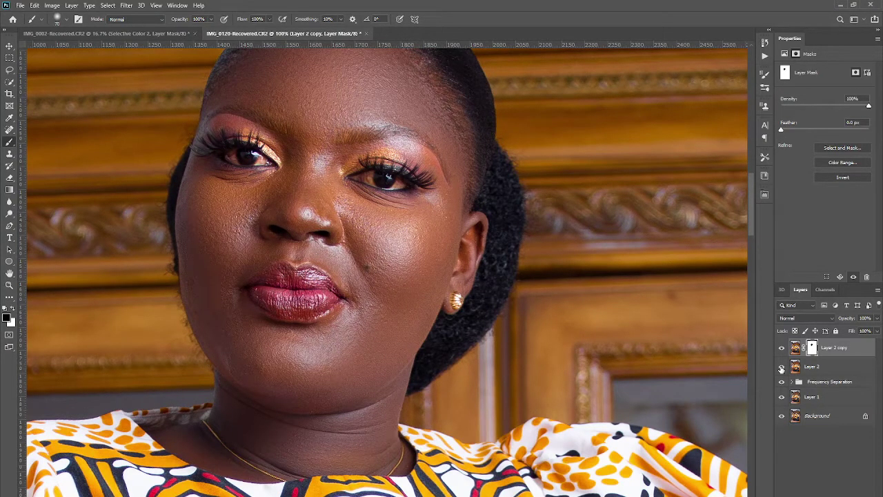
{"action": "left_click_drag", "start_coordinate": [808, 367], "coordinate": [828, 381]}
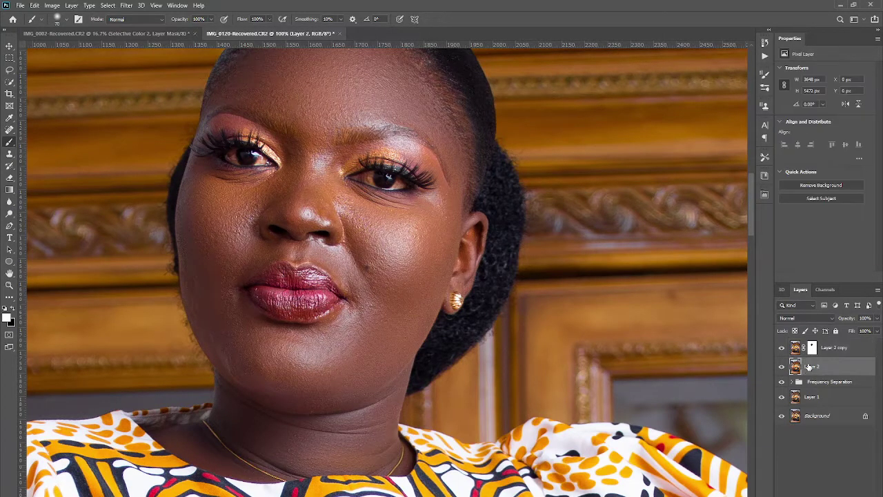
{"action": "left_click", "coordinate": [800, 362]}
- Zoom out, recheck Layer 2 copy's effect on and off, and select Layer 2 copy
{"action": "scroll", "coordinate": [483, 255], "scroll_direction": "down", "scroll_amount": 3}
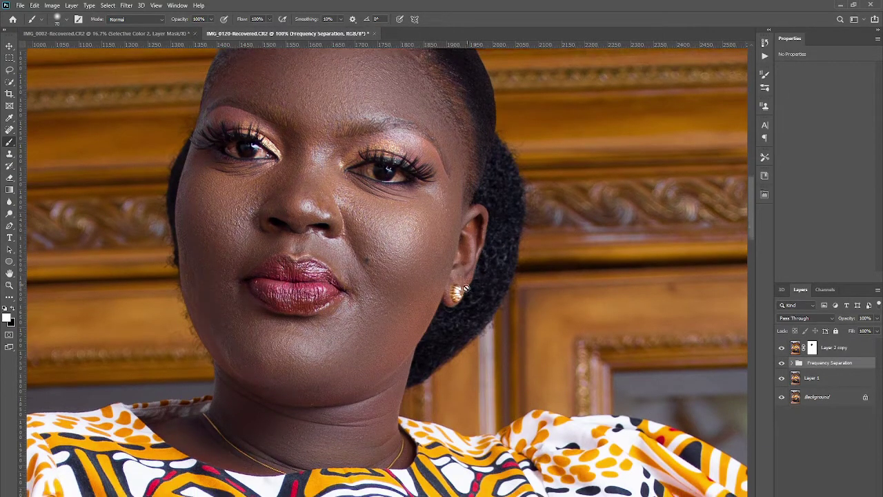
{"action": "key", "text": "ctrl+minus"}
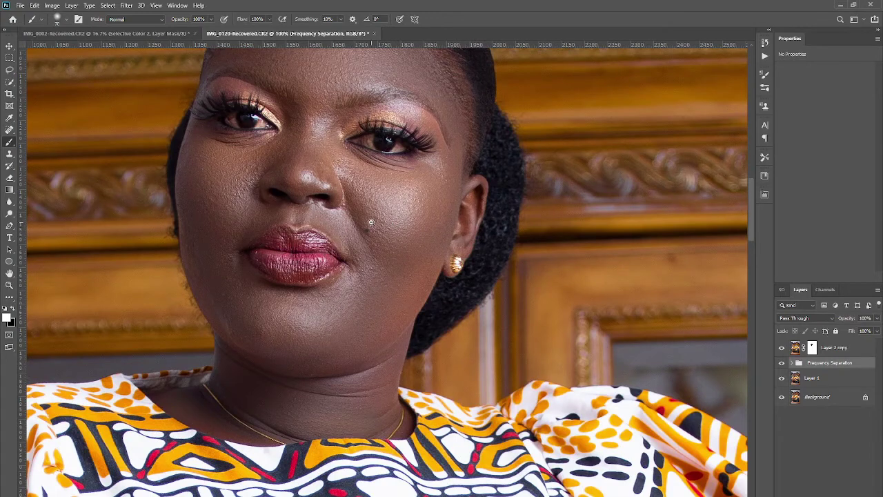
{"action": "key", "text": "ctrl+minus"}
{"action": "key", "text": "ctrl+minus"}
{"action": "key", "text": "ctrl+minus"}
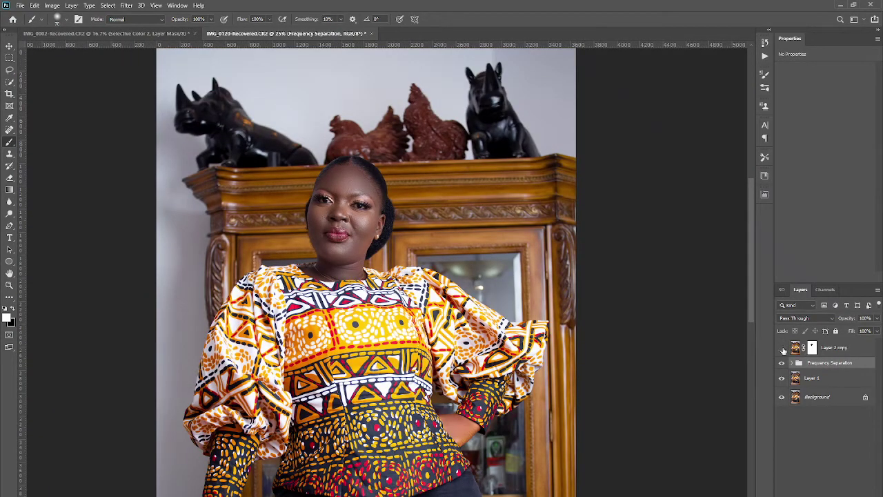
{"action": "left_click", "coordinate": [783, 348]}
{"action": "left_click", "coordinate": [782, 349]}
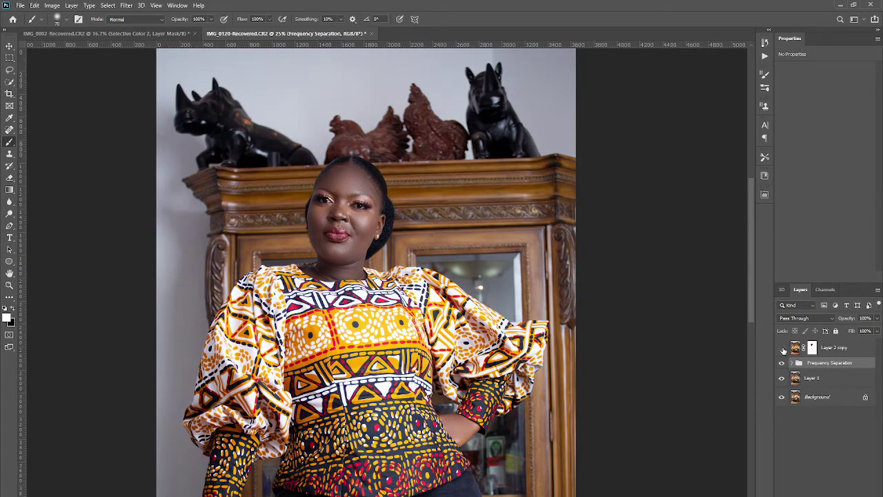
{"action": "left_click", "coordinate": [783, 348]}
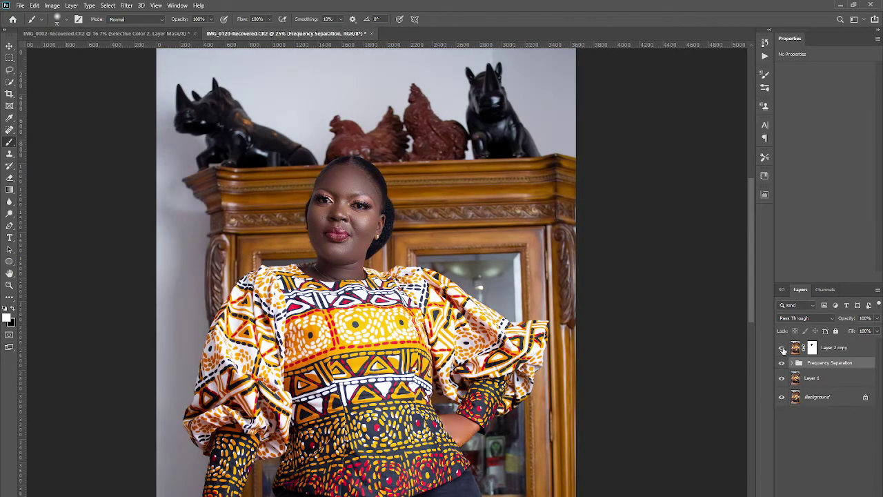
{"action": "scroll", "coordinate": [349, 237], "scroll_direction": "up", "scroll_amount": 2}
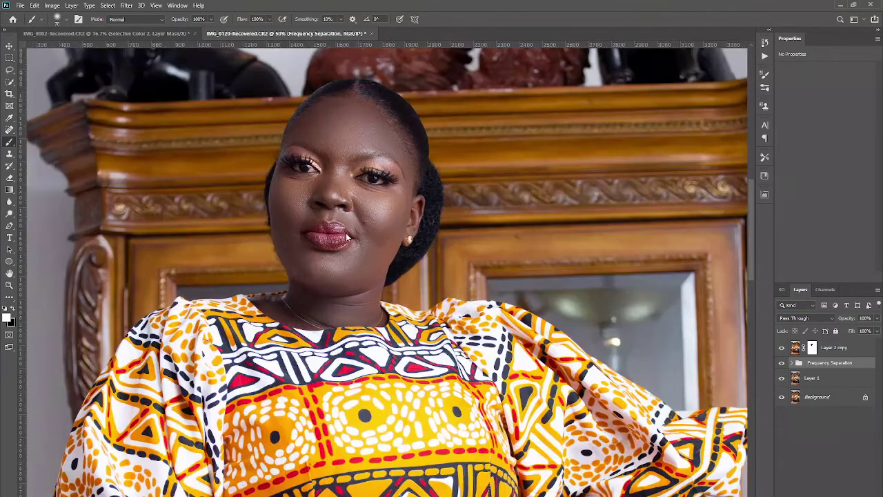
{"action": "left_click", "coordinate": [836, 349]}
{"action": "scroll", "coordinate": [279, 214], "scroll_direction": "up", "scroll_amount": 1}
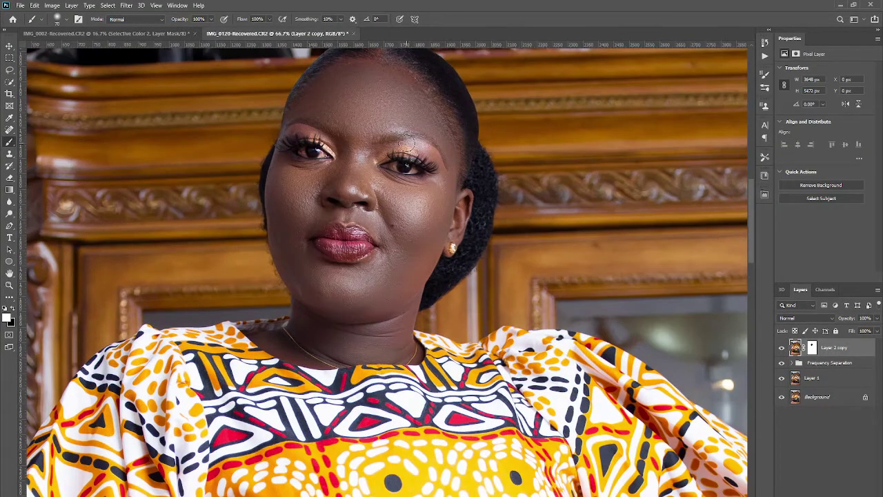
- Undo a stray forehead stroke, then mask Layer 2 copy's retouch along the neck crease with a larger brush
{"action": "left_click_drag", "start_coordinate": [417, 118], "coordinate": [453, 135]}
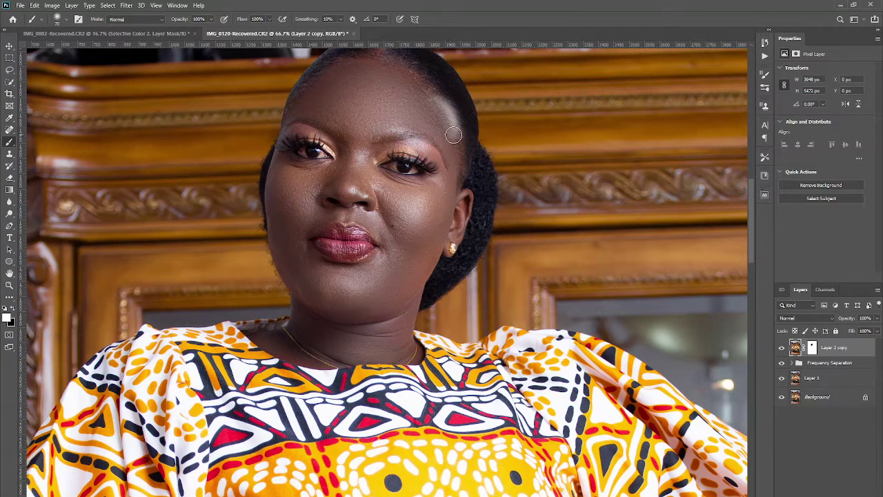
{"action": "key", "text": "ctrl+z"}
{"action": "left_click", "coordinate": [812, 349]}
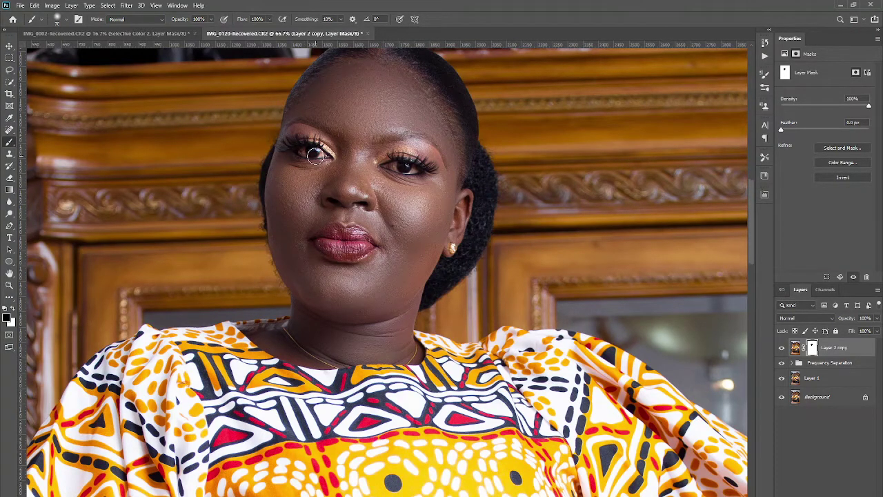
{"action": "scroll", "coordinate": [316, 156], "scroll_direction": "down", "scroll_amount": 2}
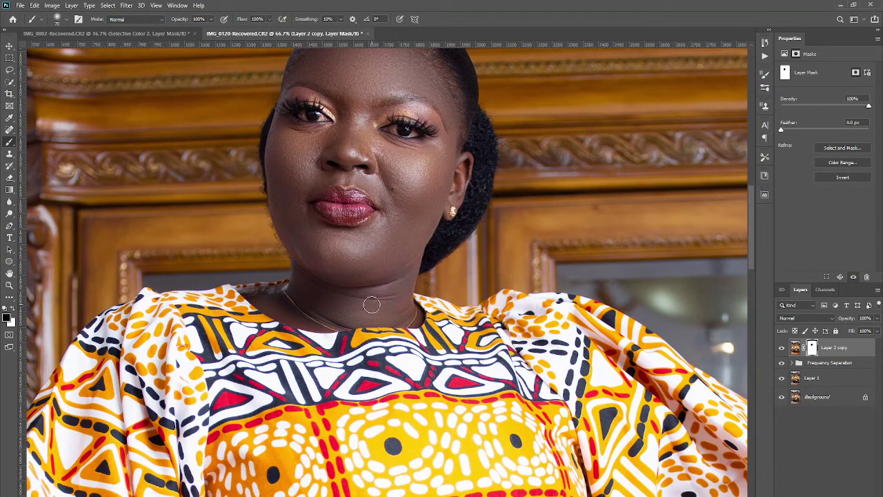
{"action": "left_click", "coordinate": [361, 282], "text": "ctrl"}
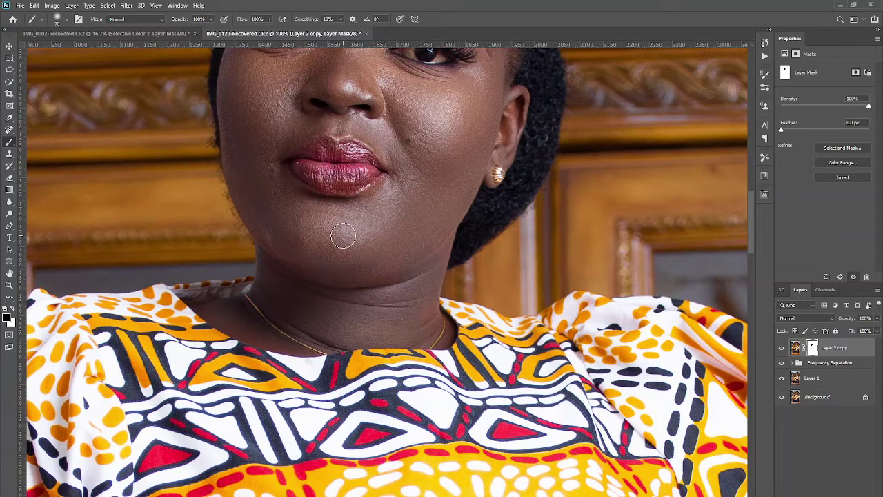
{"action": "key", "text": "bracketright"}
{"action": "key", "text": "bracketright"}
{"action": "key", "text": "bracketright"}
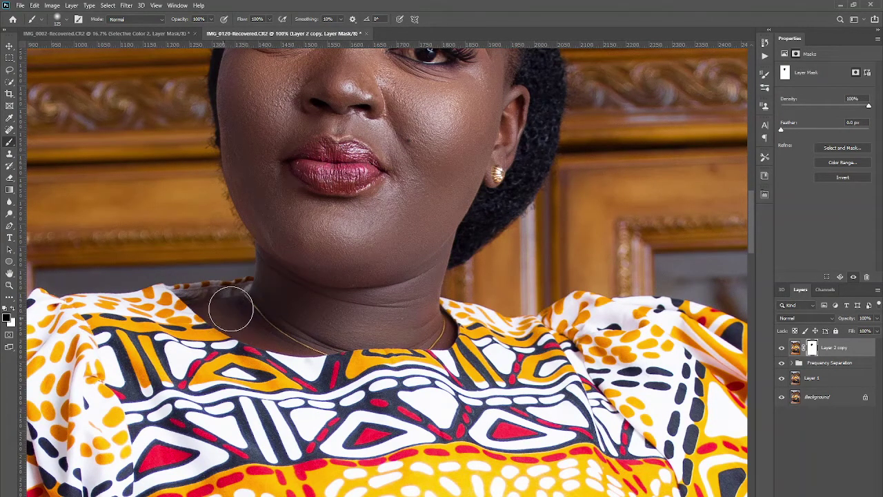
{"action": "left_click_drag", "start_coordinate": [232, 311], "coordinate": [432, 324]}
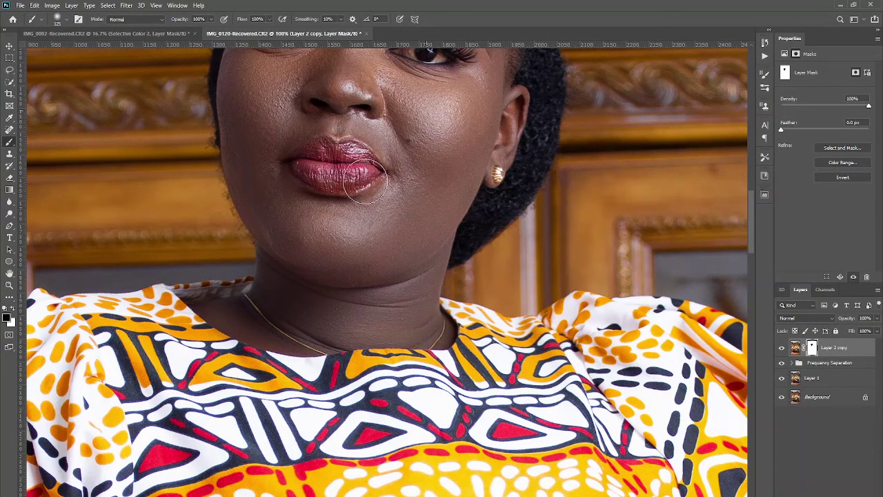
- Mask Layer 2 copy's retouch over the wrist shadow and forearm, then view the whole upper body
{"action": "scroll", "coordinate": [366, 180], "scroll_direction": "down", "scroll_amount": 1}
{"action": "scroll", "coordinate": [369, 182], "scroll_direction": "down", "scroll_amount": 1}
{"action": "scroll", "coordinate": [373, 183], "scroll_direction": "down", "scroll_amount": 1}
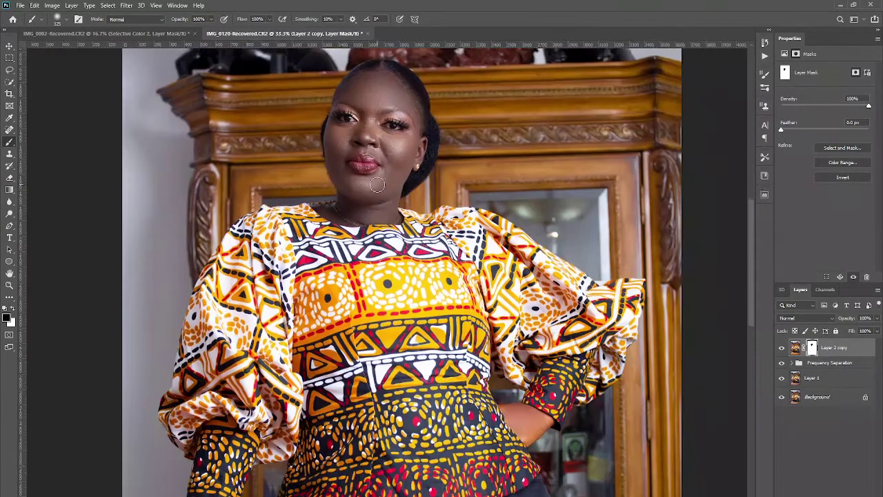
{"action": "scroll", "coordinate": [377, 185], "scroll_direction": "down", "scroll_amount": 3}
{"action": "scroll", "coordinate": [276, 414], "scroll_direction": "down", "scroll_amount": 2}
{"action": "scroll", "coordinate": [246, 445], "scroll_direction": "down", "scroll_amount": 3}
{"action": "scroll", "coordinate": [193, 427], "scroll_direction": "down", "scroll_amount": 2}
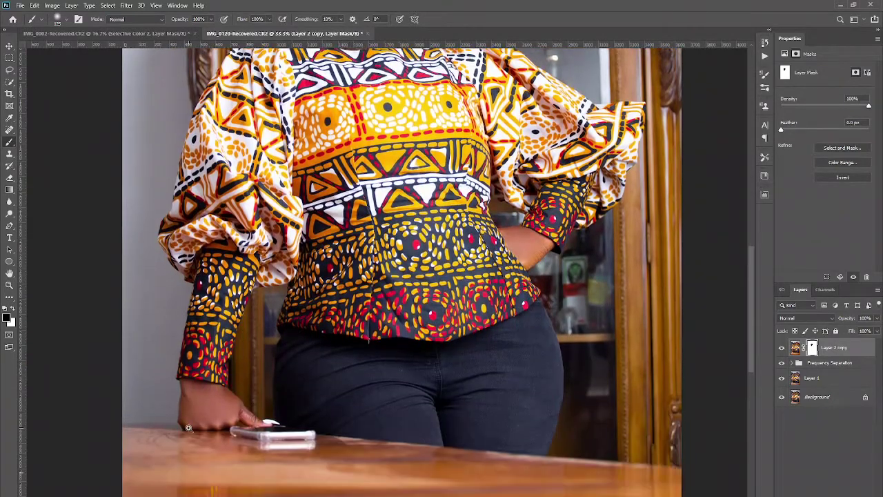
{"action": "scroll", "coordinate": [199, 412], "scroll_direction": "up", "scroll_amount": 1}
{"action": "scroll", "coordinate": [201, 401], "scroll_direction": "up", "scroll_amount": 2}
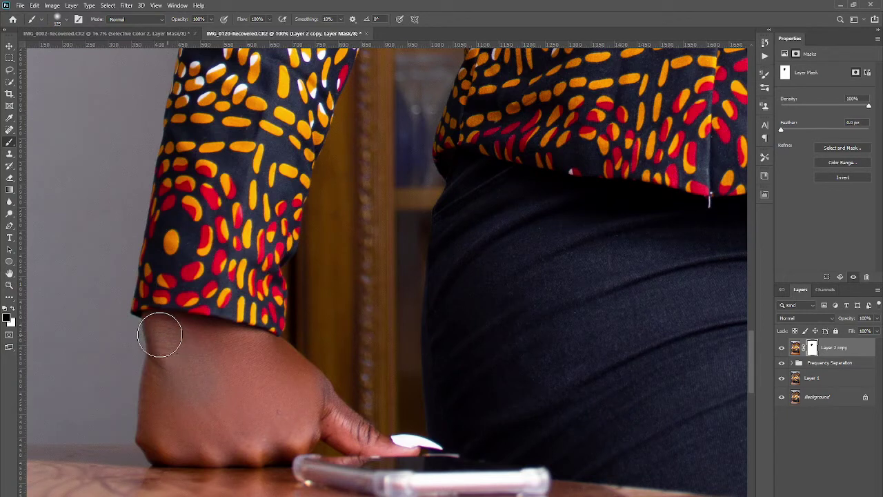
{"action": "mouse_move", "coordinate": [159, 334]}
{"action": "left_mouse_down"}
{"action": "mouse_move", "coordinate": [207, 339]}
{"action": "mouse_move", "coordinate": [256, 368]}
{"action": "mouse_move", "coordinate": [278, 363]}
{"action": "mouse_move", "coordinate": [298, 423]}
{"action": "mouse_move", "coordinate": [207, 414]}
{"action": "mouse_move", "coordinate": [177, 428]}
{"action": "mouse_move", "coordinate": [168, 410]}
{"action": "mouse_move", "coordinate": [161, 415]}
{"action": "mouse_move", "coordinate": [162, 385]}
{"action": "mouse_move", "coordinate": [184, 402]}
{"action": "mouse_move", "coordinate": [236, 414]}
{"action": "mouse_move", "coordinate": [276, 449]}
{"action": "mouse_move", "coordinate": [240, 435]}
{"action": "mouse_move", "coordinate": [161, 434]}
{"action": "mouse_move", "coordinate": [170, 438]}
{"action": "mouse_move", "coordinate": [252, 434]}
{"action": "mouse_move", "coordinate": [280, 407]}
{"action": "mouse_move", "coordinate": [341, 414]}
{"action": "mouse_move", "coordinate": [332, 445]}
{"action": "mouse_move", "coordinate": [296, 430]}
{"action": "mouse_move", "coordinate": [272, 445]}
{"action": "mouse_move", "coordinate": [200, 407]}
{"action": "mouse_move", "coordinate": [190, 352]}
{"action": "mouse_move", "coordinate": [283, 373]}
{"action": "left_mouse_up"}
{"action": "scroll", "coordinate": [591, 221], "scroll_direction": "down", "scroll_amount": 1}
{"action": "scroll", "coordinate": [590, 221], "scroll_direction": "down", "scroll_amount": 1}
{"action": "scroll", "coordinate": [590, 221], "scroll_direction": "down", "scroll_amount": 2}
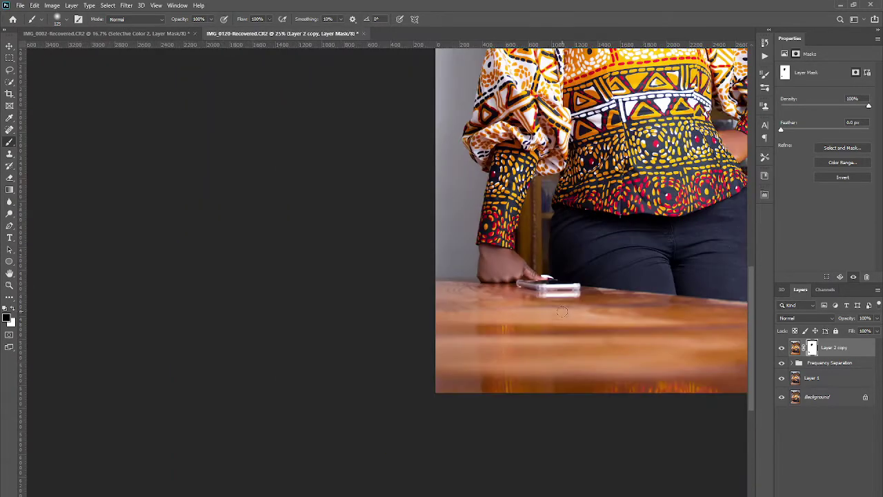
{"action": "scroll", "coordinate": [562, 312], "scroll_direction": "up", "scroll_amount": 3}
{"action": "scroll", "coordinate": [566, 324], "scroll_direction": "up", "scroll_amount": 2}
{"action": "scroll", "coordinate": [573, 338], "scroll_direction": "right", "scroll_amount": 3}
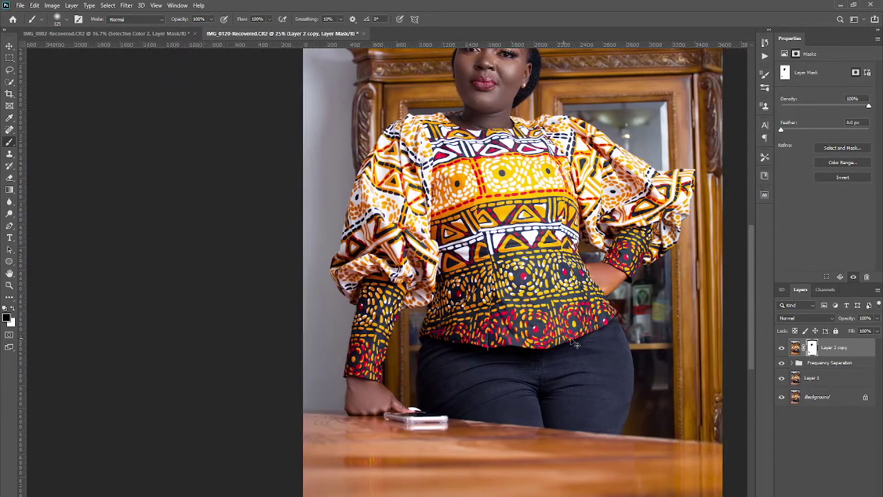
{"action": "scroll", "coordinate": [576, 345], "scroll_direction": "right", "scroll_amount": 2}
{"action": "scroll", "coordinate": [580, 304], "scroll_direction": "right", "scroll_amount": 2}
{"action": "scroll", "coordinate": [520, 283], "scroll_direction": "up", "scroll_amount": 1}
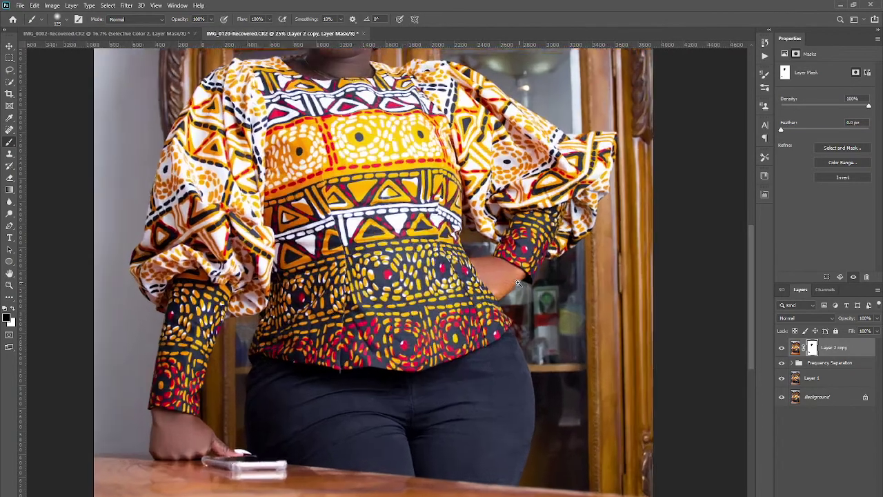
{"action": "scroll", "coordinate": [519, 284], "scroll_direction": "up", "scroll_amount": 2}
{"action": "scroll", "coordinate": [486, 267], "scroll_direction": "up", "scroll_amount": 1}
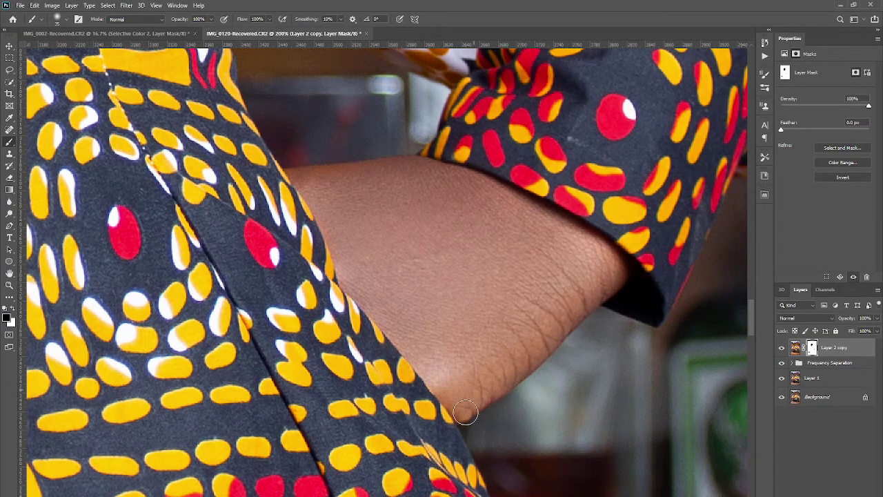
{"action": "mouse_move", "coordinate": [383, 242]}
{"action": "left_mouse_down"}
{"action": "mouse_move", "coordinate": [297, 243]}
{"action": "mouse_move", "coordinate": [270, 189]}
{"action": "left_mouse_up"}
{"action": "scroll", "coordinate": [270, 190], "scroll_direction": "up", "scroll_amount": 2}
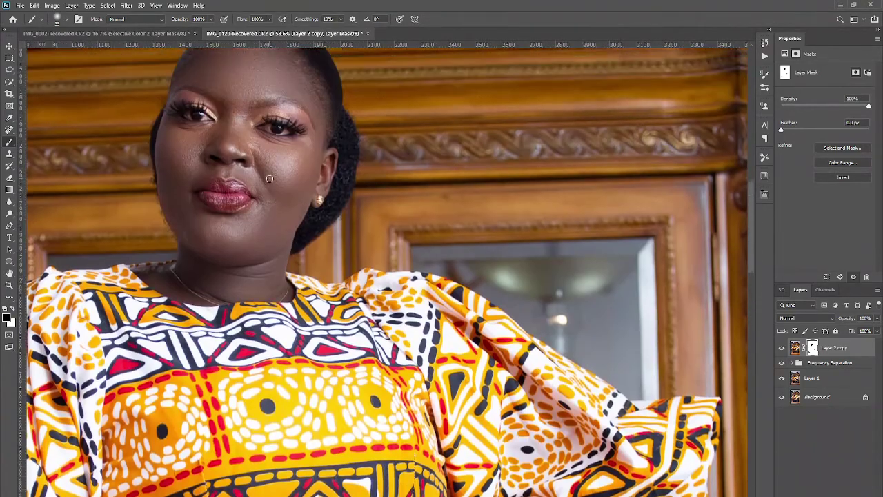
{"action": "scroll", "coordinate": [272, 200], "scroll_direction": "up", "scroll_amount": 3}
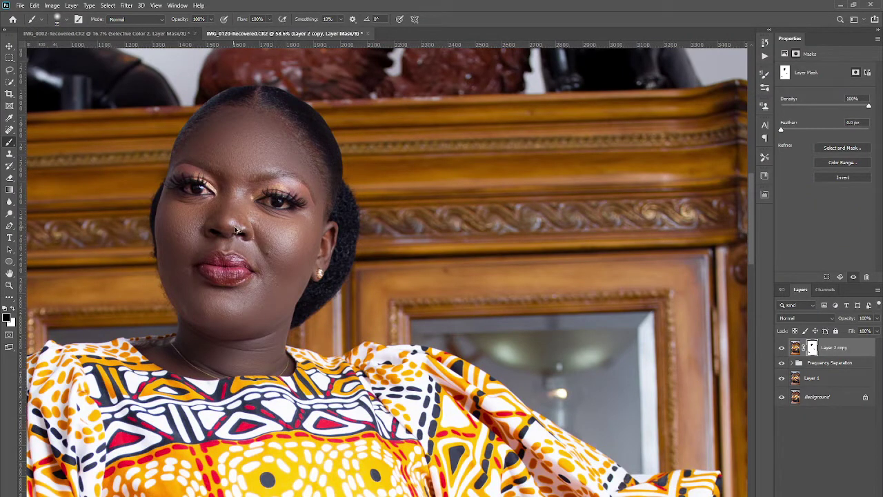
- Select Layer 2 copy through Layer 1 and stamp the visible layers into a merged layer
{"action": "key", "text": "ctrl+minus"}
{"action": "key", "text": "ctrl+minus"}
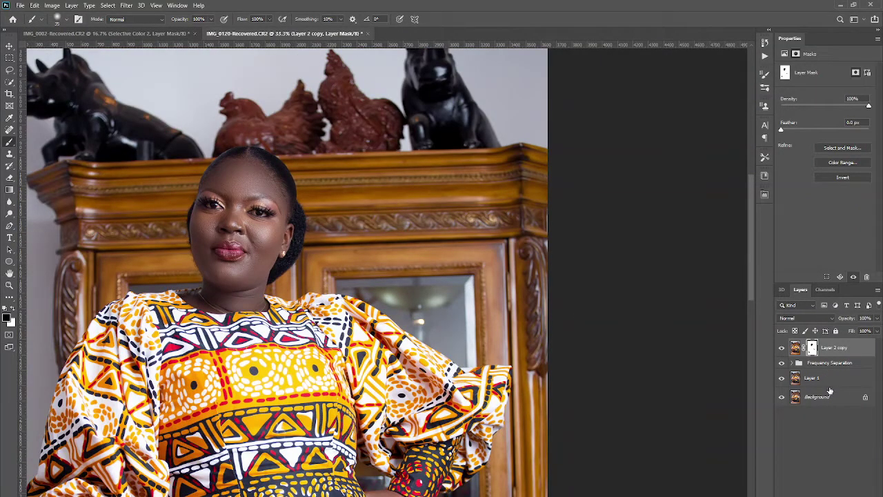
{"action": "left_click", "coordinate": [831, 386], "text": "shift"}
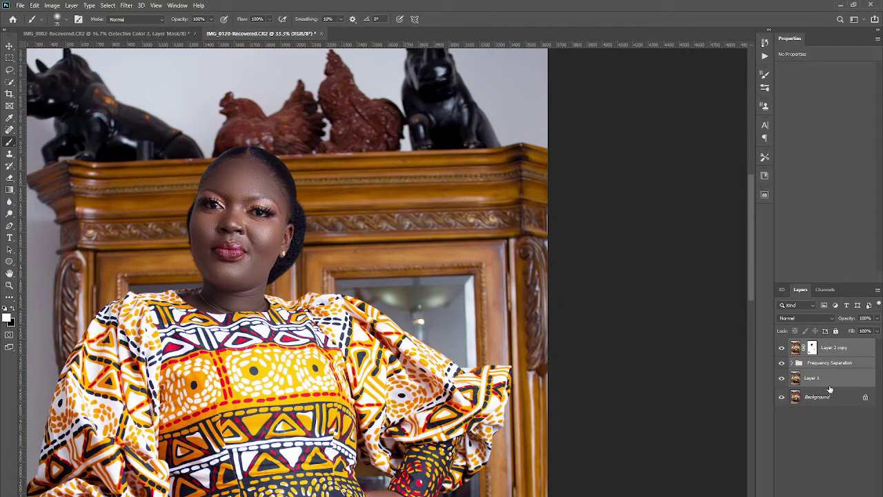
{"action": "left_click_drag", "start_coordinate": [830, 389], "coordinate": [830, 384]}
{"action": "key", "text": "ctrl+shift+alt+e"}
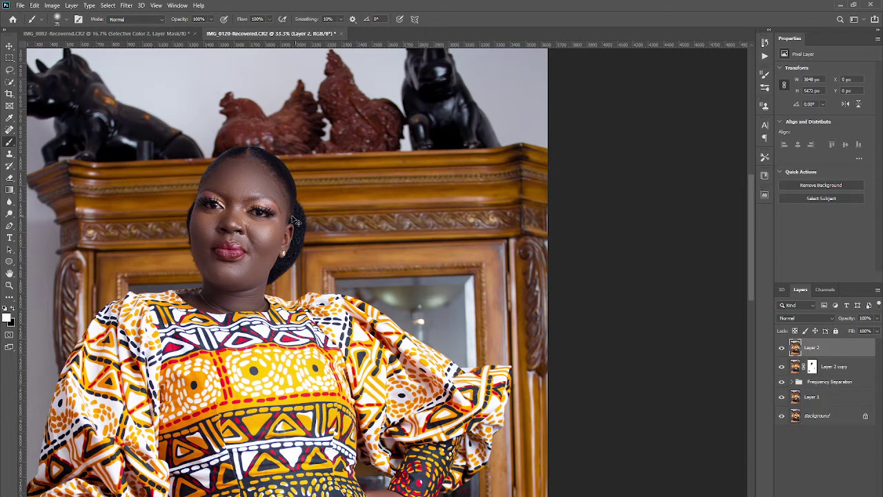
{"action": "key", "text": "ctrl+minus"}
{"action": "key", "text": "ctrl+minus"}
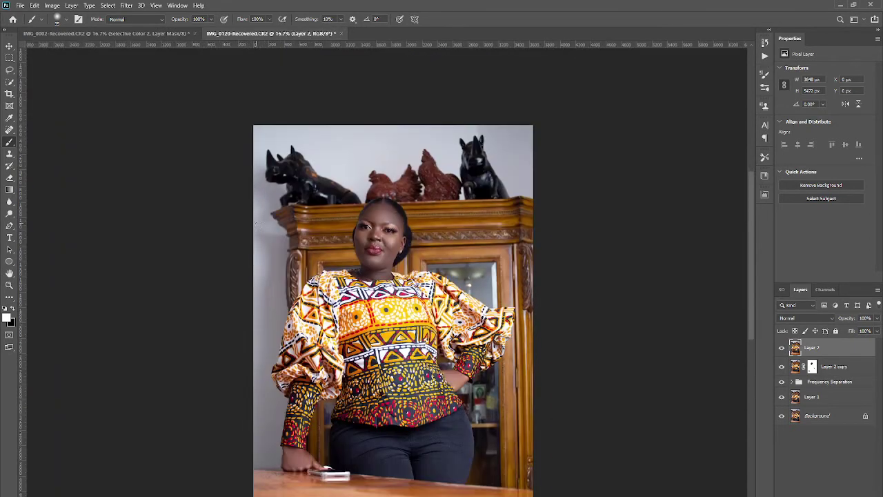
{"action": "scroll", "coordinate": [673, 315], "scroll_direction": "down", "scroll_amount": 3}
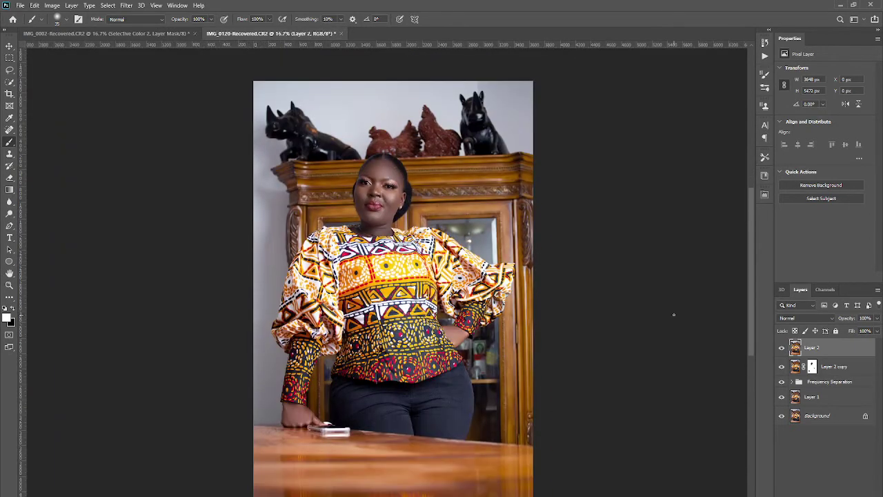
- Group the four retouching layers into Group 1, compare it on and off, and stamp visible into Layer 3
{"action": "left_click", "coordinate": [823, 399], "text": "shift"}
{"action": "key", "text": "ctrl+g"}
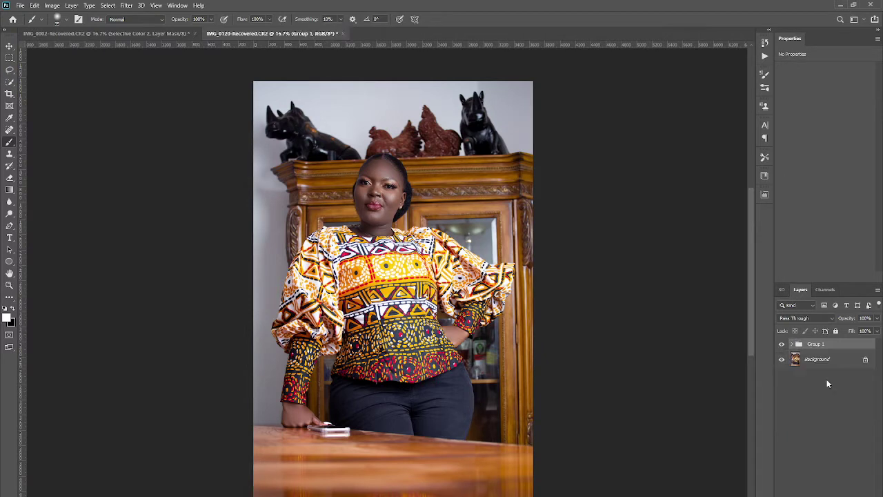
{"action": "left_click", "coordinate": [782, 346]}
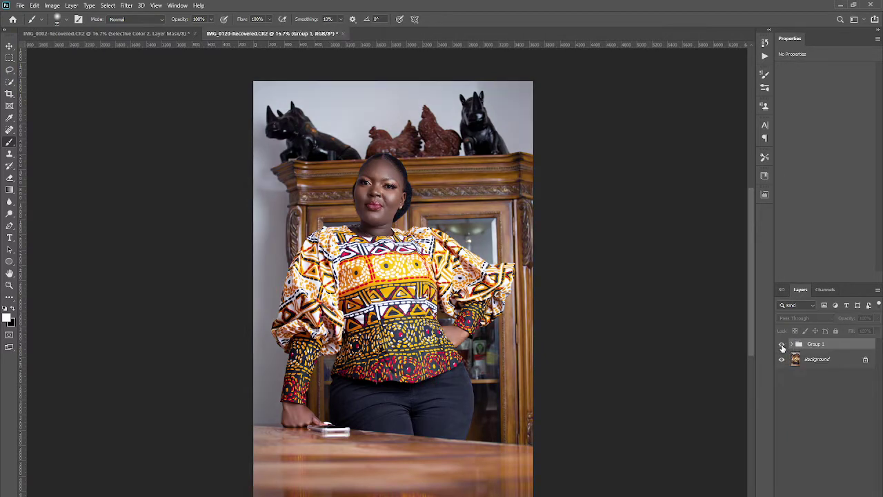
{"action": "left_click", "coordinate": [783, 345]}
{"action": "left_click", "coordinate": [782, 345]}
{"action": "left_click", "coordinate": [783, 345]}
{"action": "left_click", "coordinate": [782, 346]}
{"action": "left_click", "coordinate": [783, 345]}
{"action": "left_click", "coordinate": [782, 346]}
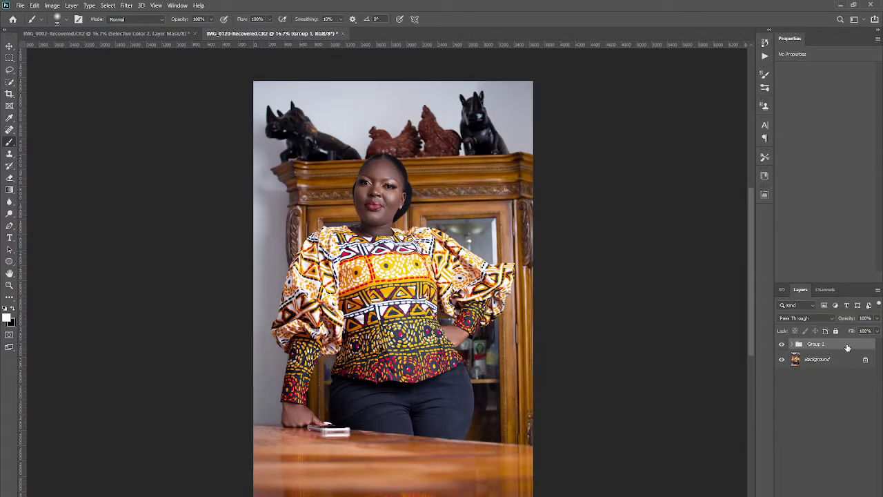
{"action": "key", "text": "ctrl+alt+shift+e"}
{"action": "key", "text": "ctrl+alt+2"}
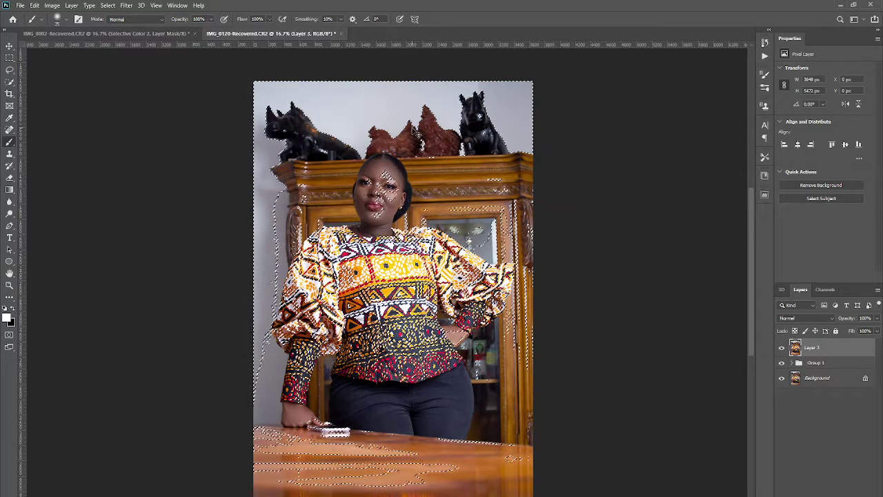
- Clear the luminosity selection and invert Layer 3's mask to black to hide it
{"action": "key", "text": "ctrl+d"}
{"action": "scroll", "coordinate": [365, 205], "scroll_direction": "up", "scroll_amount": 1}
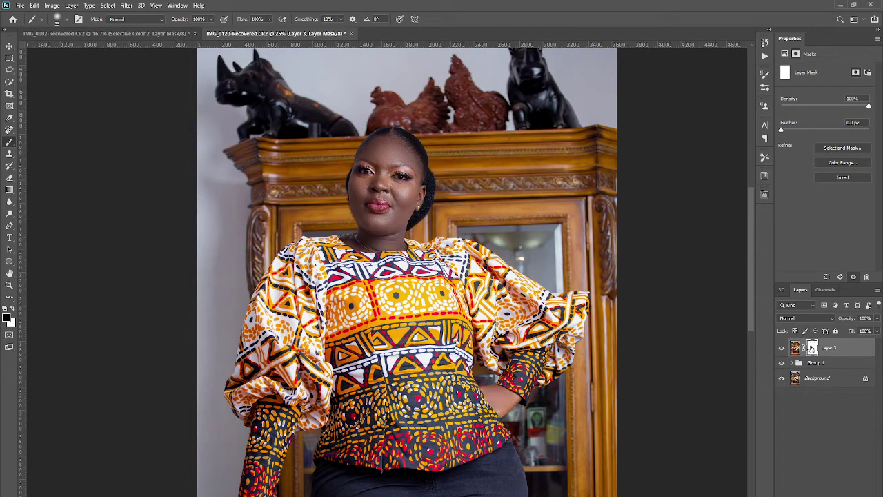
{"action": "key", "text": "ctrl+i"}
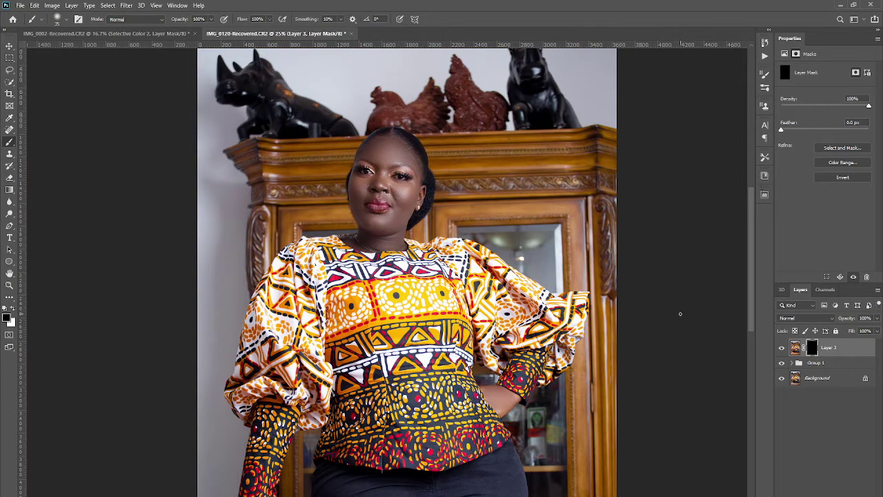
{"action": "key", "text": "ctrl+i"}
{"action": "key", "text": "ctrl+i"}
{"action": "key", "text": "ctrl+i"}
{"action": "key", "text": "ctrl+i"}
- Paint white on Layer 3's mask with an enlarged brush to reveal it on the face
{"action": "left_click", "coordinate": [384, 192]}
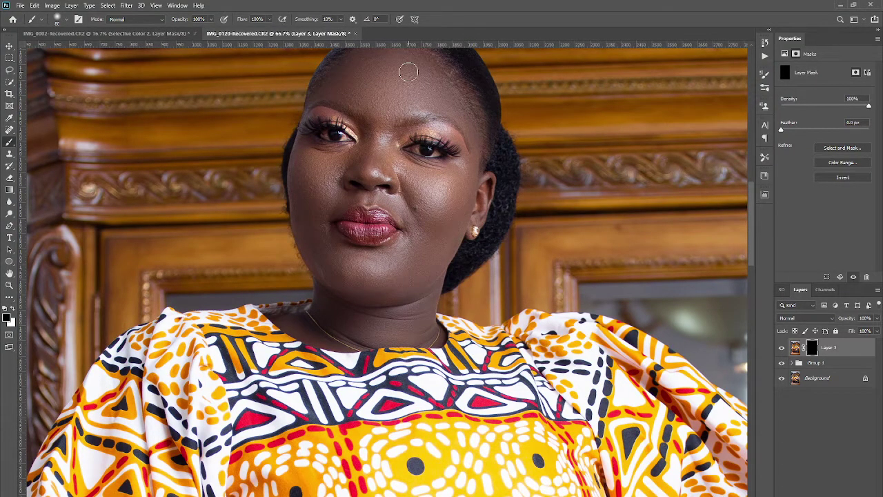
{"action": "scroll", "coordinate": [348, 242], "scroll_direction": "up", "scroll_amount": 3}
{"action": "key", "text": "bracketright"}
{"action": "key", "text": "bracketright"}
{"action": "key", "text": "bracketright"}
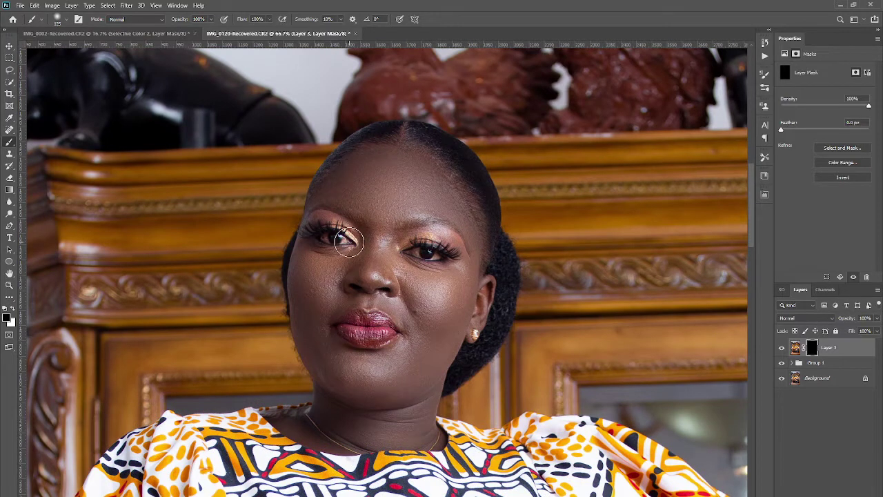
{"action": "key", "text": "bracketright"}
{"action": "key", "text": "bracketright"}
{"action": "key", "text": "x"}
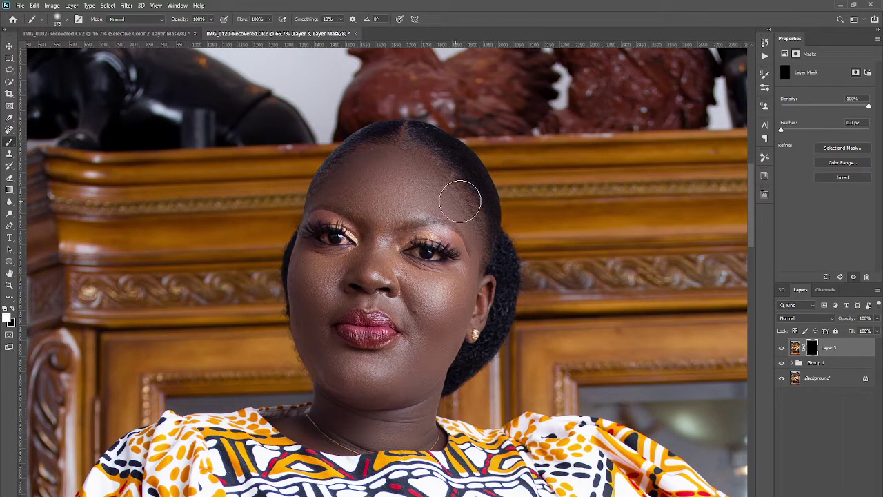
{"action": "left_click_drag", "start_coordinate": [379, 183], "coordinate": [384, 203]}
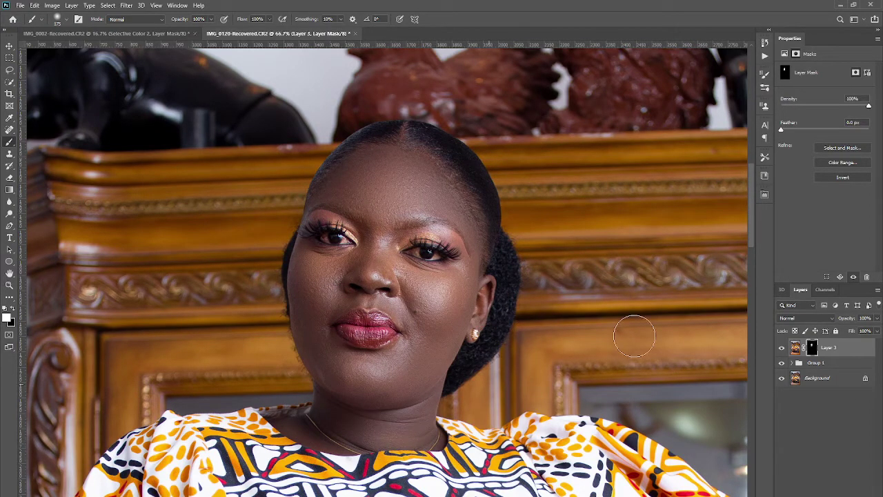
- Toggle Layer 3 off and on to compare, fit the photo, and select Group 1
{"action": "left_click", "coordinate": [782, 348]}
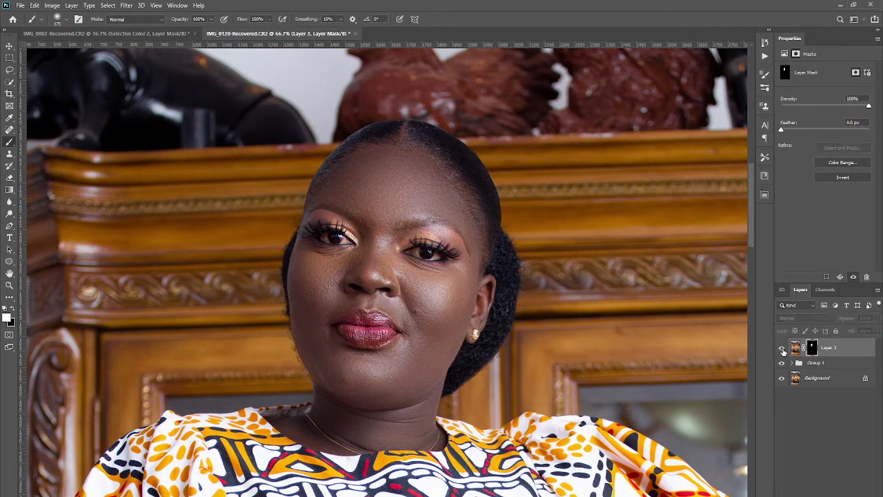
{"action": "left_click", "coordinate": [782, 347]}
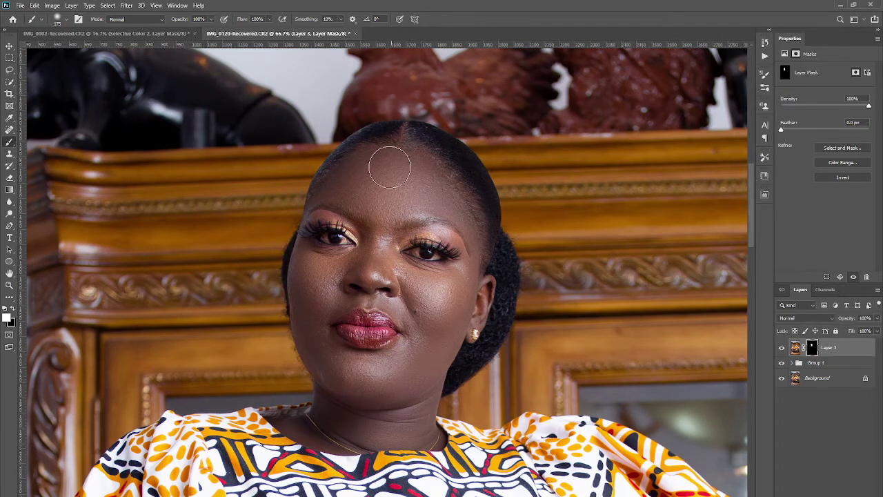
{"action": "key", "text": "ctrl+0"}
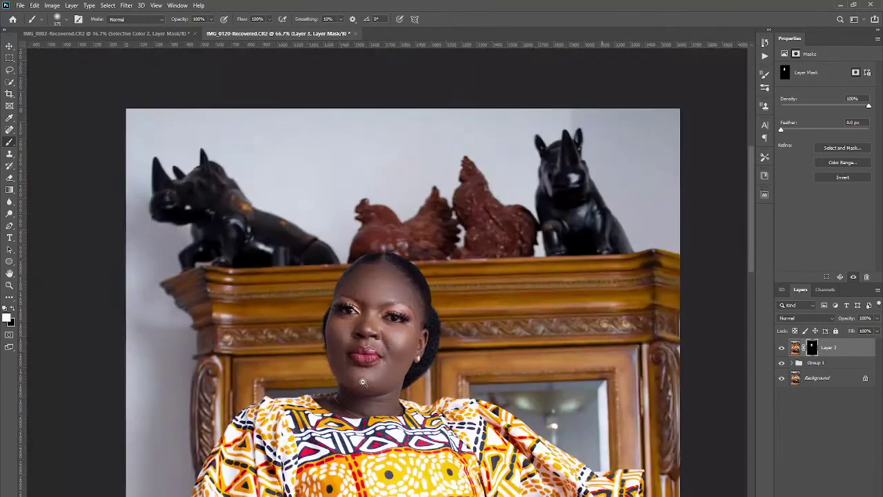
{"action": "scroll", "coordinate": [311, 422], "scroll_direction": "up", "scroll_amount": 2}
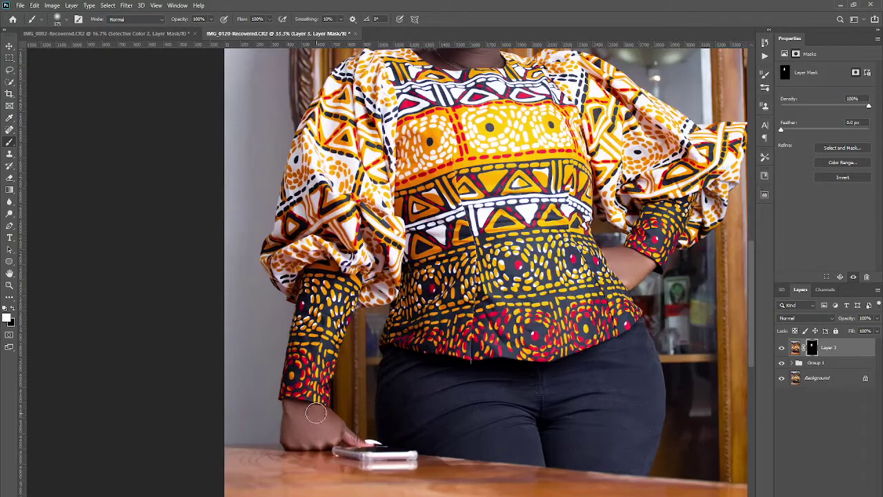
{"action": "scroll", "coordinate": [307, 417], "scroll_direction": "up", "scroll_amount": 1}
{"action": "scroll", "coordinate": [298, 410], "scroll_direction": "up", "scroll_amount": 1}
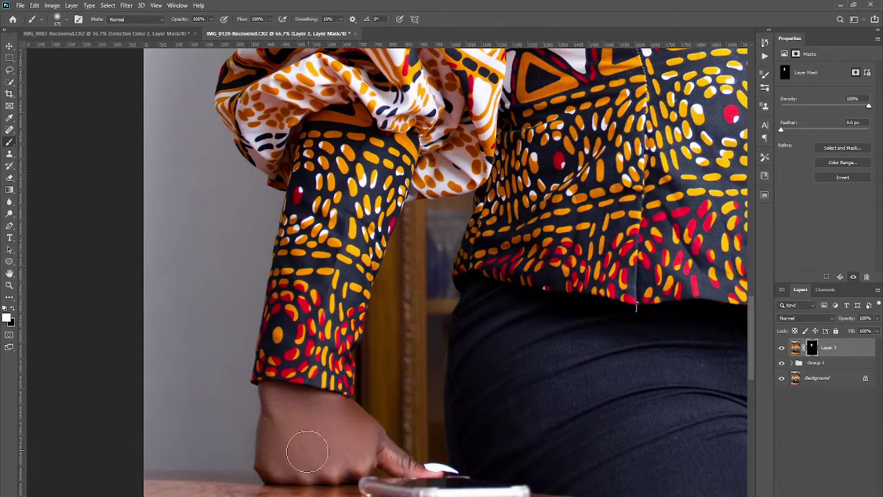
{"action": "scroll", "coordinate": [325, 393], "scroll_direction": "down", "scroll_amount": 2}
{"action": "scroll", "coordinate": [325, 394], "scroll_direction": "down", "scroll_amount": 3}
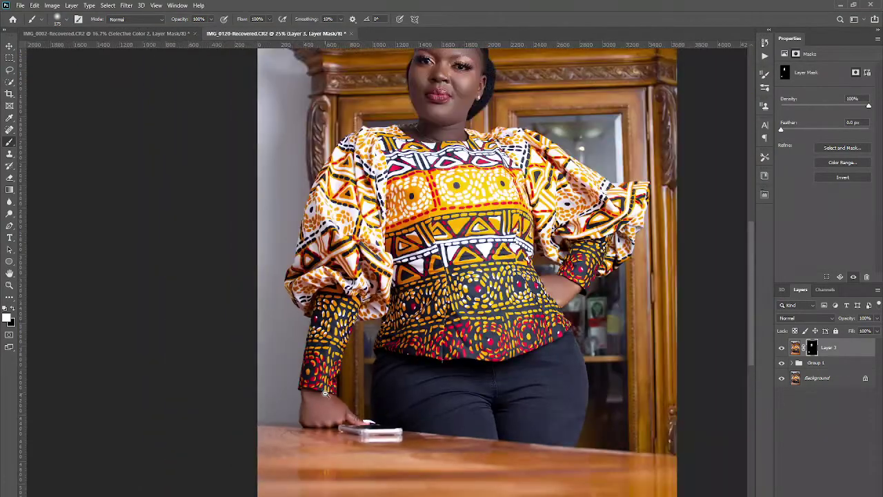
{"action": "scroll", "coordinate": [604, 395], "scroll_direction": "up", "scroll_amount": 2}
{"action": "scroll", "coordinate": [542, 366], "scroll_direction": "up", "scroll_amount": 1}
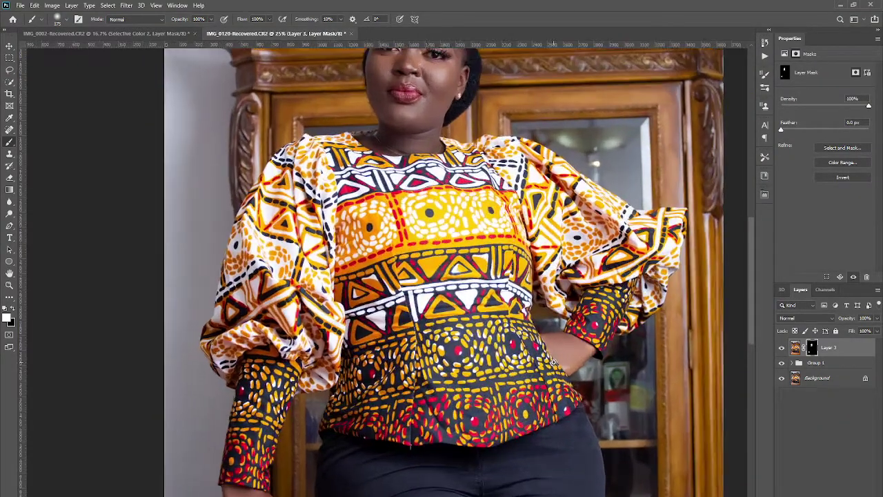
{"action": "scroll", "coordinate": [545, 352], "scroll_direction": "up", "scroll_amount": 2}
{"action": "scroll", "coordinate": [552, 324], "scroll_direction": "up", "scroll_amount": 1}
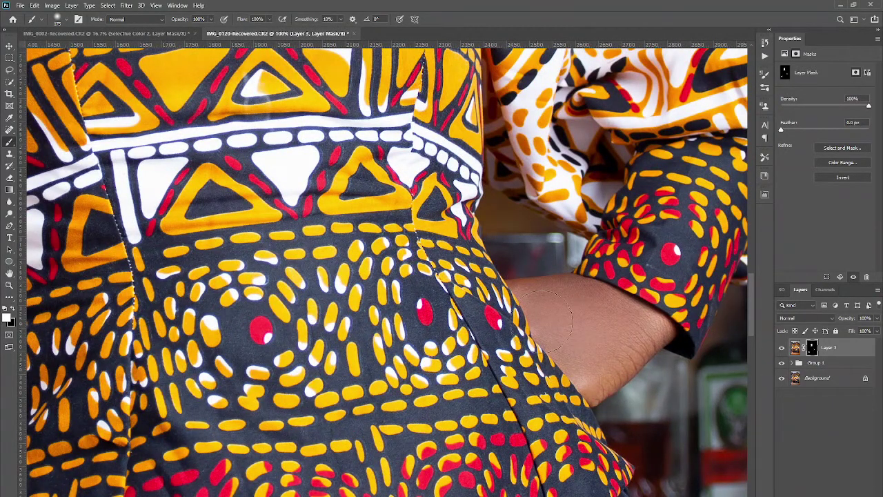
{"action": "scroll", "coordinate": [547, 321], "scroll_direction": "down", "scroll_amount": 4}
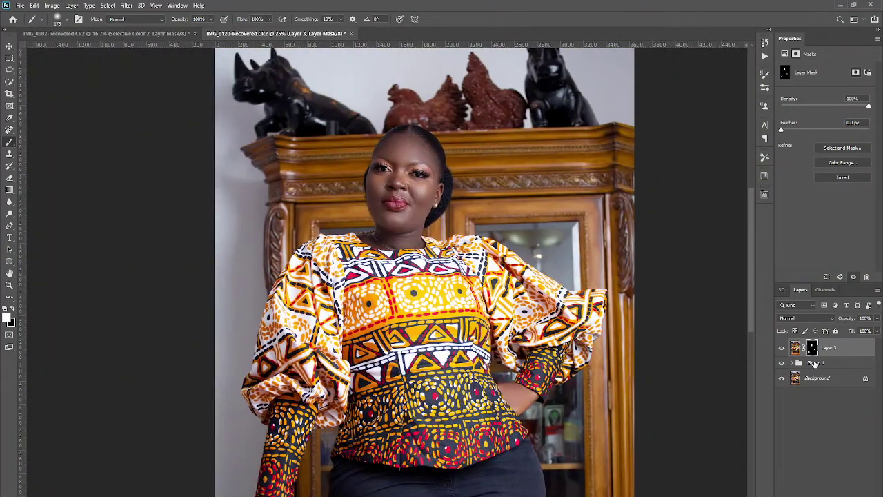
{"action": "left_click", "coordinate": [814, 363]}
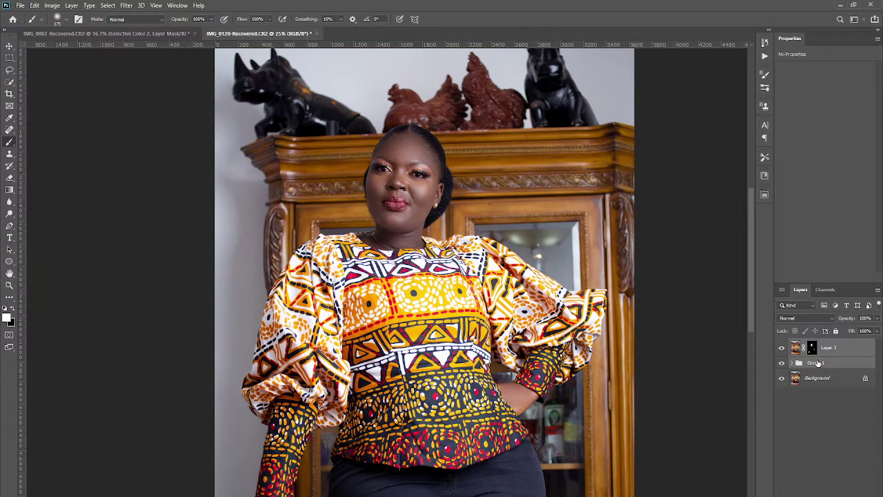
- Stamp visible layers into Layer 4 and invert the Color Fill 1 mask to black
{"action": "key", "text": "ctrl+shift+alt+e"}
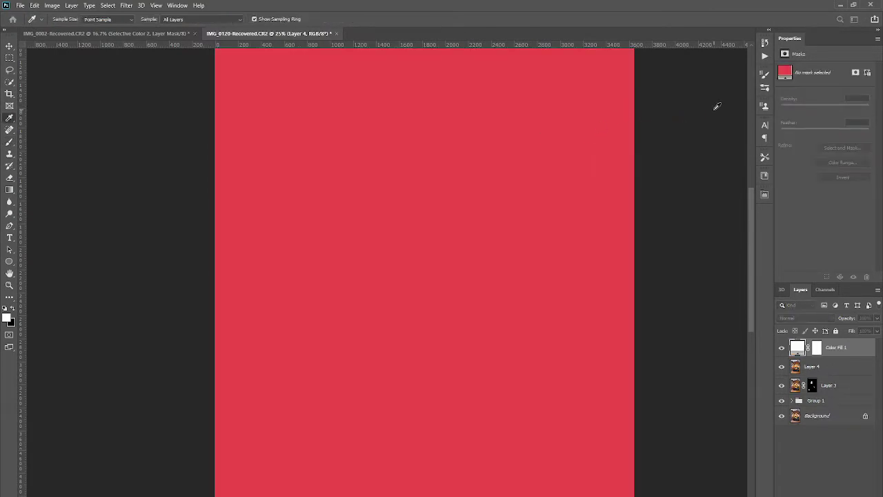
{"action": "key", "text": "b"}
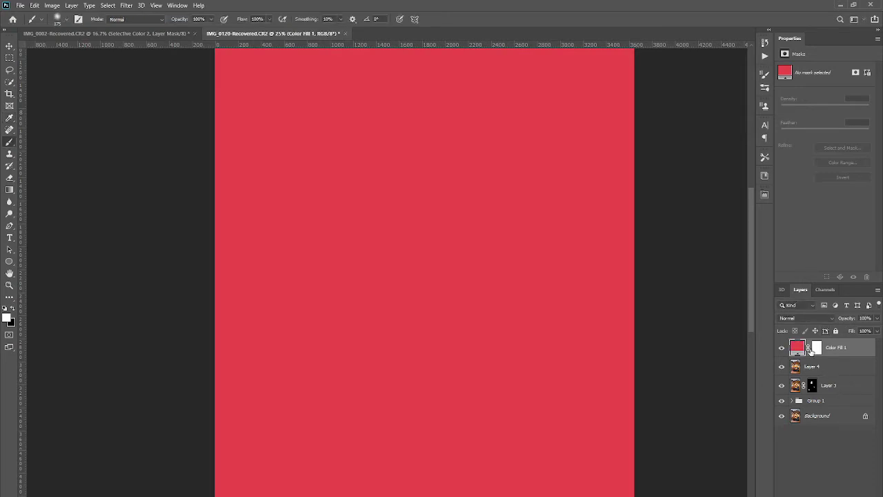
{"action": "left_click", "coordinate": [817, 349]}
{"action": "key", "text": "ctrl+i"}
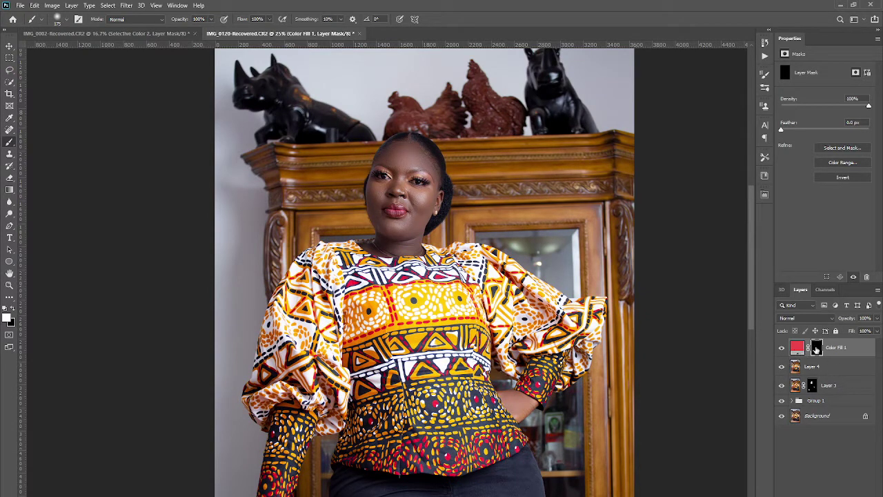
- Change Color Fill 1's colour to a muted pink skin tone and retarget its mask
{"action": "left_click", "coordinate": [797, 349]}
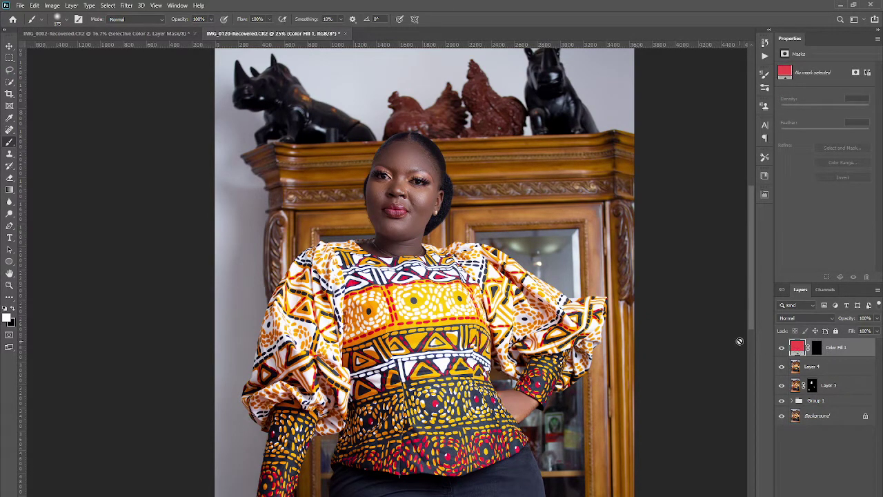
{"action": "double_click", "coordinate": [798, 347]}
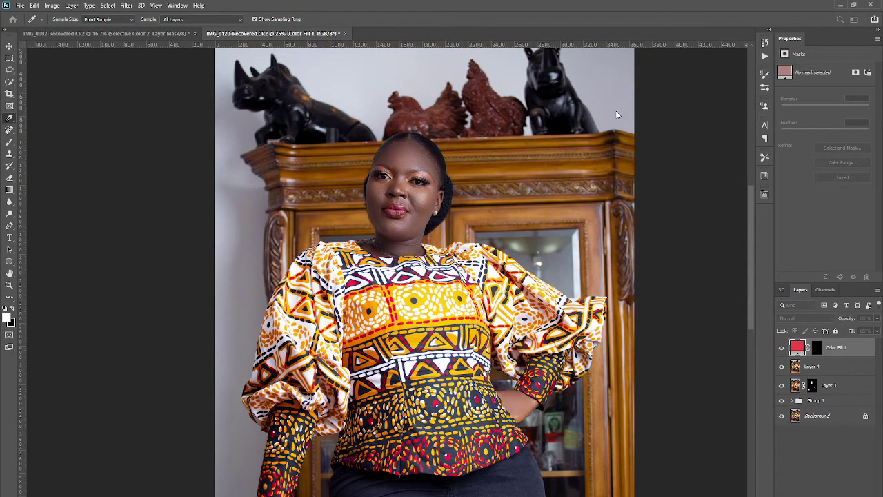
{"action": "key", "text": "Return"}
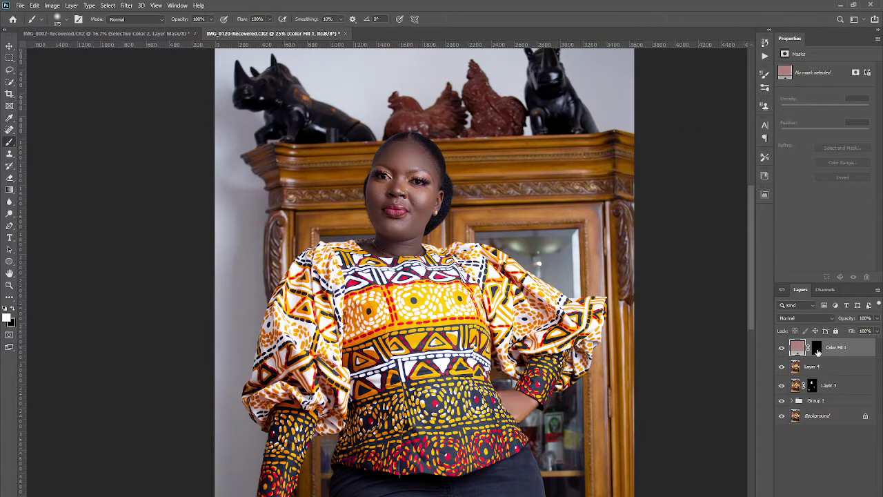
{"action": "left_click", "coordinate": [817, 348]}
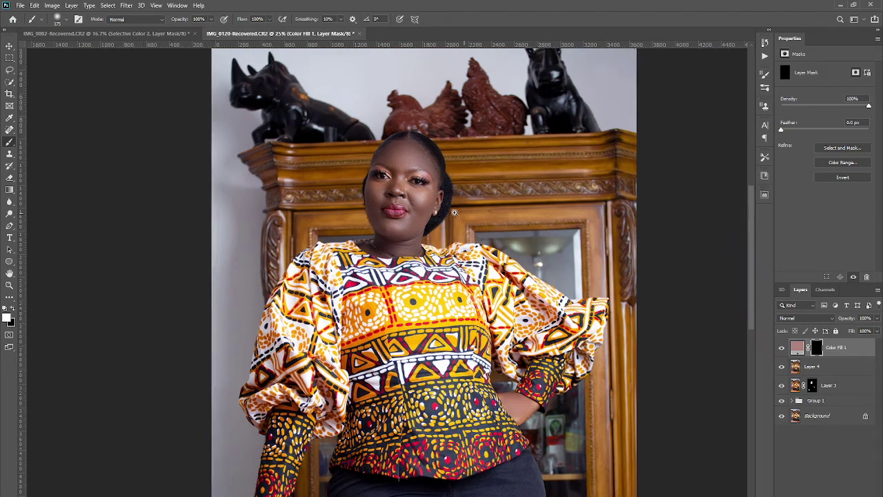
- Paint the skin-tone fill over the face and neck, lowering its opacity to 37%
{"action": "scroll", "coordinate": [424, 176], "scroll_direction": "up", "scroll_amount": 5}
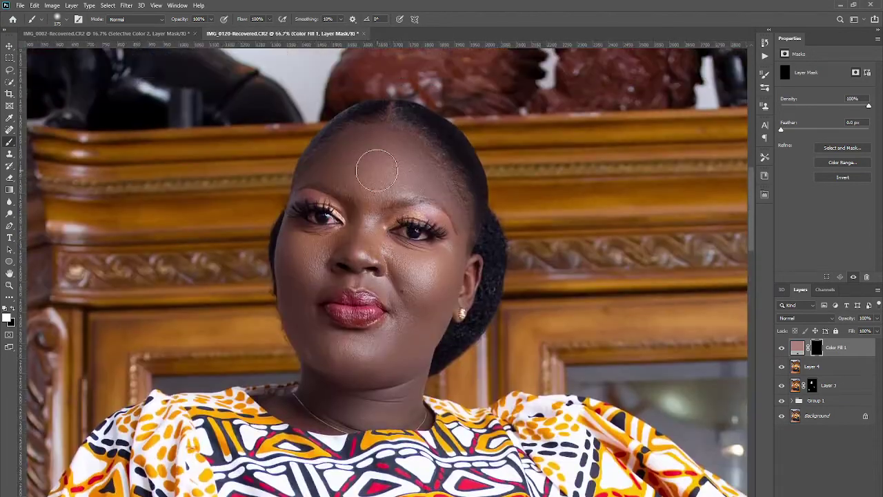
{"action": "mouse_move", "coordinate": [375, 158]}
{"action": "left_mouse_down"}
{"action": "mouse_move", "coordinate": [359, 147]}
{"action": "mouse_move", "coordinate": [424, 235]}
{"action": "left_mouse_up"}
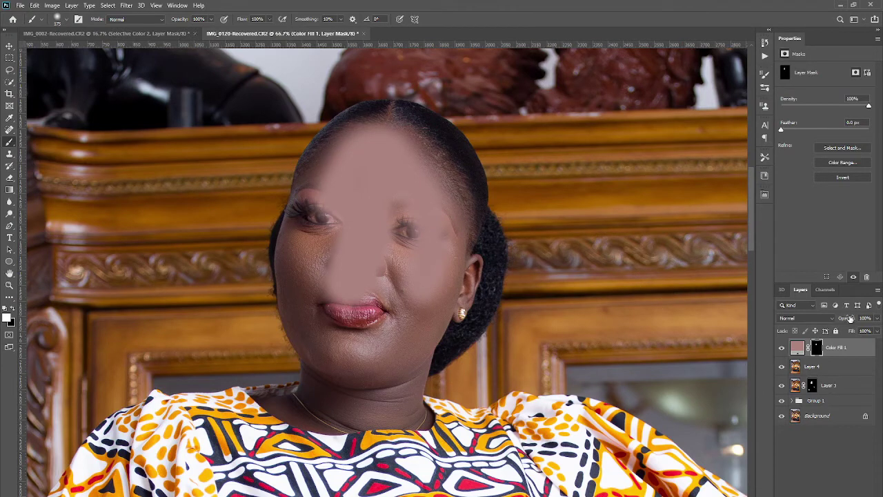
{"action": "left_click_drag", "start_coordinate": [847, 318], "coordinate": [818, 323]}
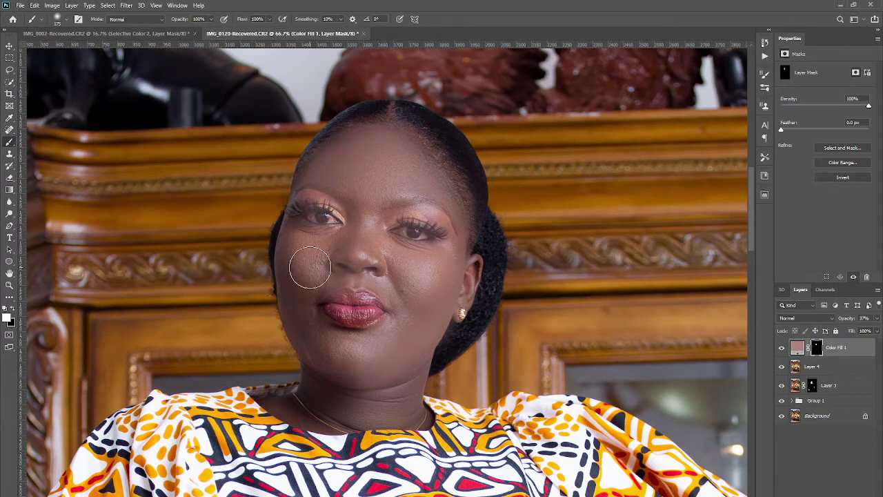
{"action": "mouse_move", "coordinate": [312, 306]}
{"action": "left_mouse_down"}
{"action": "mouse_move", "coordinate": [339, 382]}
{"action": "mouse_move", "coordinate": [375, 404]}
{"action": "mouse_move", "coordinate": [404, 394]}
{"action": "mouse_move", "coordinate": [357, 394]}
{"action": "mouse_move", "coordinate": [357, 384]}
{"action": "mouse_move", "coordinate": [347, 396]}
{"action": "mouse_move", "coordinate": [363, 394]}
{"action": "mouse_move", "coordinate": [294, 400]}
{"action": "mouse_move", "coordinate": [320, 383]}
{"action": "mouse_move", "coordinate": [359, 384]}
{"action": "left_mouse_up"}
- With a smaller brush, paint the fill along the neckline, hairline, temple, cheek edge and lips
{"action": "key", "text": "bracketleft"}
{"action": "key", "text": "bracketleft"}
{"action": "key", "text": "bracketleft"}
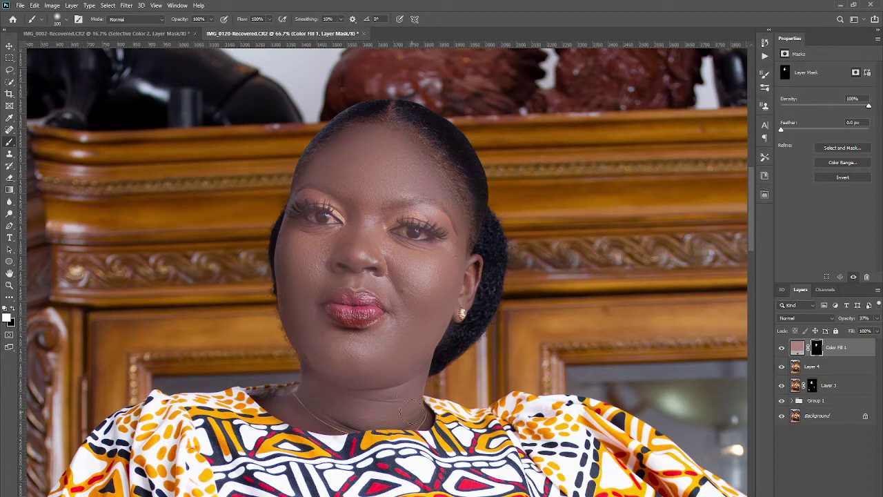
{"action": "key", "text": "bracketleft"}
{"action": "key", "text": "bracketleft"}
{"action": "key", "text": "bracketleft"}
{"action": "mouse_move", "coordinate": [424, 422]}
{"action": "left_mouse_down"}
{"action": "mouse_move", "coordinate": [298, 419]}
{"action": "mouse_move", "coordinate": [333, 420]}
{"action": "left_mouse_up"}
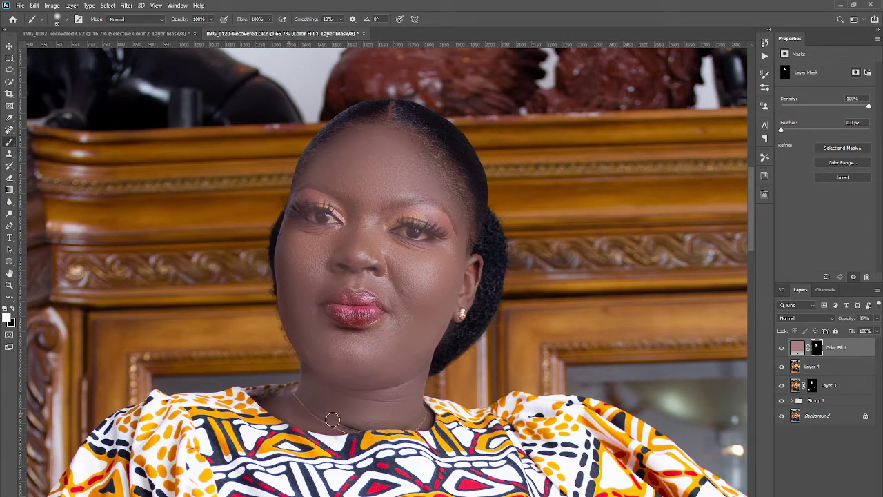
{"action": "mouse_move", "coordinate": [389, 176]}
{"action": "left_mouse_down"}
{"action": "mouse_move", "coordinate": [404, 138]}
{"action": "mouse_move", "coordinate": [437, 162]}
{"action": "mouse_move", "coordinate": [453, 197]}
{"action": "mouse_move", "coordinate": [442, 270]}
{"action": "left_mouse_up"}
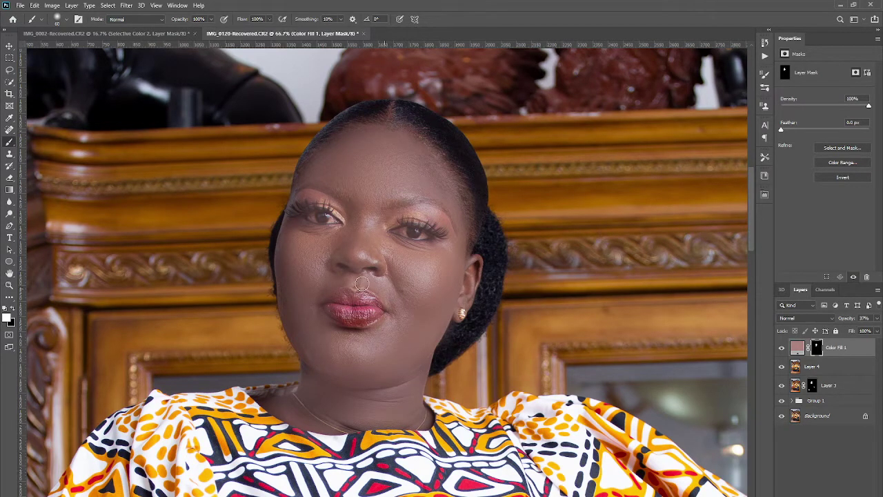
{"action": "mouse_move", "coordinate": [287, 286]}
{"action": "left_mouse_down"}
{"action": "mouse_move", "coordinate": [280, 245]}
{"action": "mouse_move", "coordinate": [281, 297]}
{"action": "mouse_move", "coordinate": [309, 355]}
{"action": "left_mouse_up"}
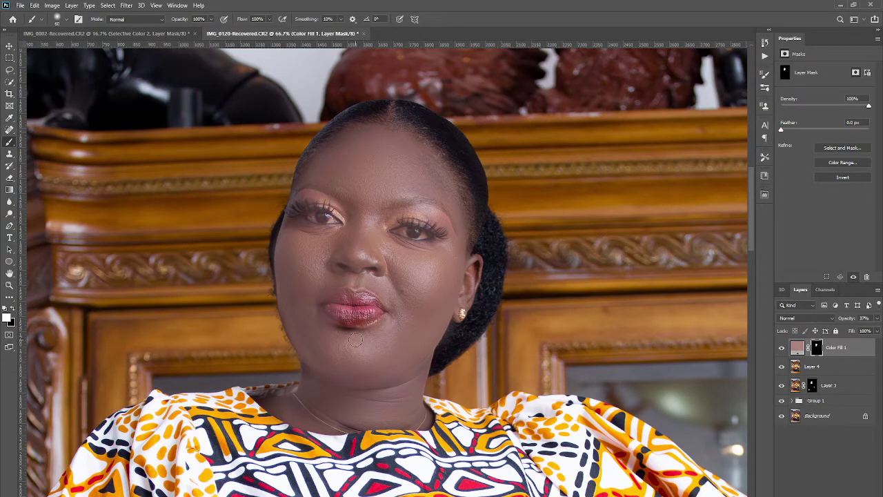
{"action": "mouse_move", "coordinate": [359, 311]}
{"action": "left_mouse_down"}
{"action": "mouse_move", "coordinate": [329, 319]}
{"action": "mouse_move", "coordinate": [356, 297]}
{"action": "mouse_move", "coordinate": [352, 312]}
{"action": "left_mouse_up"}
- Zoom to the arm, shrink the brush and swap the foreground and background colours
{"action": "scroll", "coordinate": [345, 331], "scroll_direction": "down", "scroll_amount": 3}
{"action": "scroll", "coordinate": [351, 338], "scroll_direction": "down", "scroll_amount": 2}
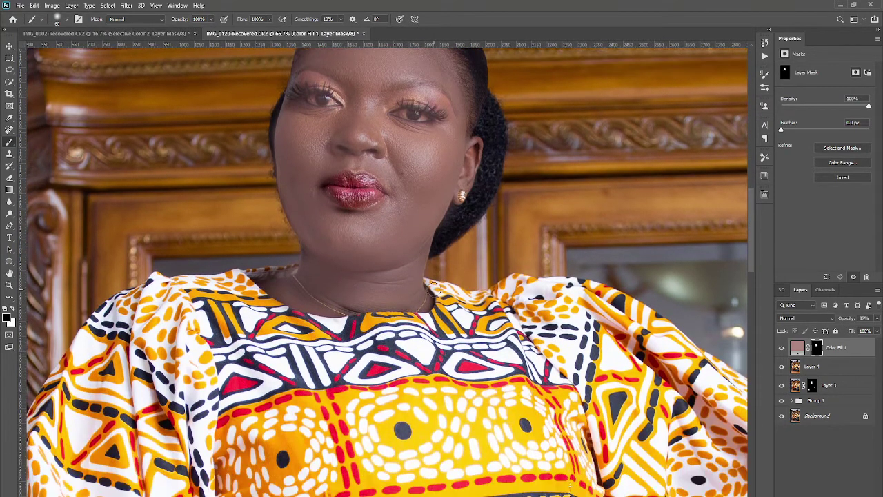
{"action": "scroll", "coordinate": [385, 378], "scroll_direction": "down", "scroll_amount": 1}
{"action": "scroll", "coordinate": [385, 378], "scroll_direction": "down", "scroll_amount": 1}
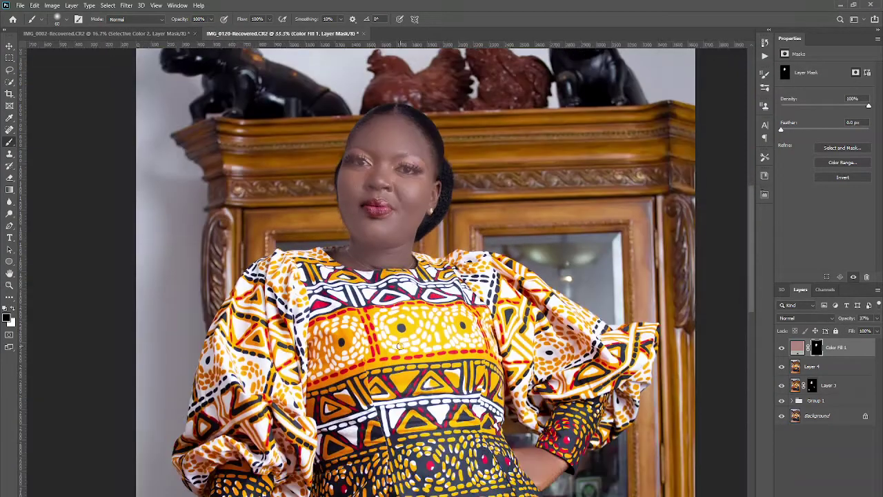
{"action": "scroll", "coordinate": [383, 414], "scroll_direction": "down", "scroll_amount": 2}
{"action": "scroll", "coordinate": [381, 455], "scroll_direction": "down", "scroll_amount": 2}
{"action": "scroll", "coordinate": [553, 349], "scroll_direction": "up", "scroll_amount": 1}
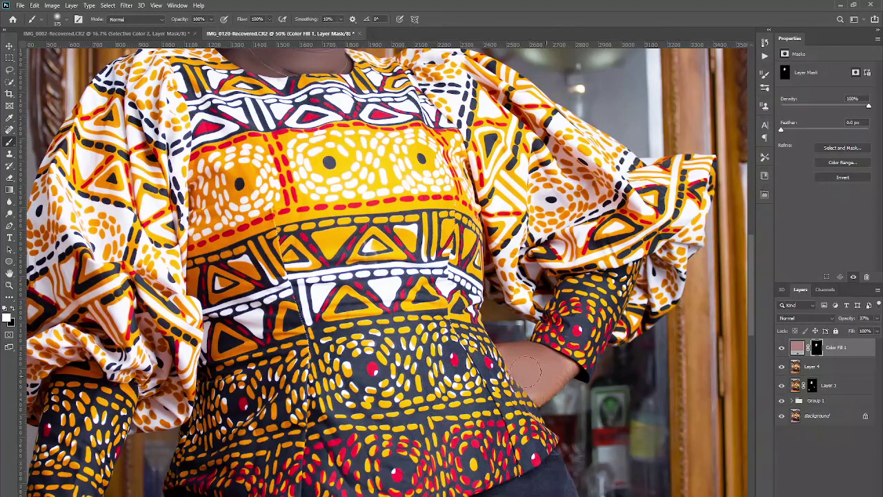
{"action": "scroll", "coordinate": [532, 364], "scroll_direction": "up", "scroll_amount": 2}
{"action": "scroll", "coordinate": [533, 364], "scroll_direction": "up", "scroll_amount": 2}
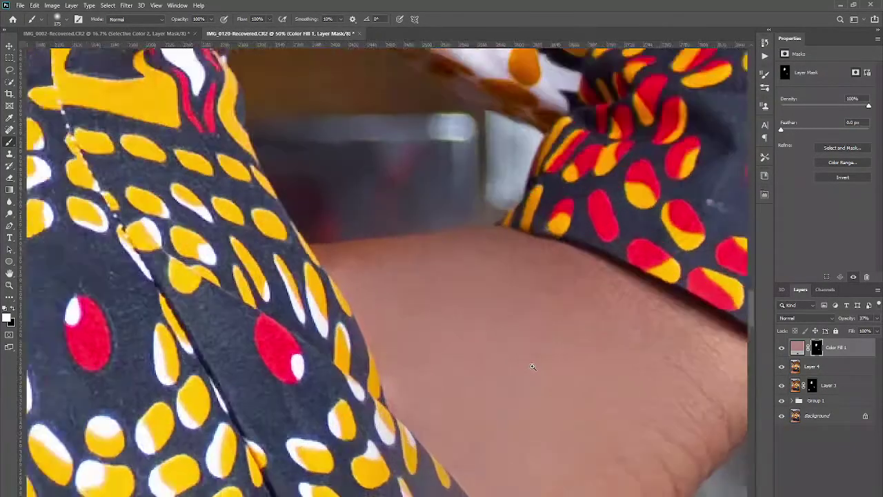
{"action": "scroll", "coordinate": [554, 362], "scroll_direction": "down", "scroll_amount": 1}
{"action": "scroll", "coordinate": [554, 362], "scroll_direction": "down", "scroll_amount": 1}
{"action": "scroll", "coordinate": [555, 339], "scroll_direction": "down", "scroll_amount": 1}
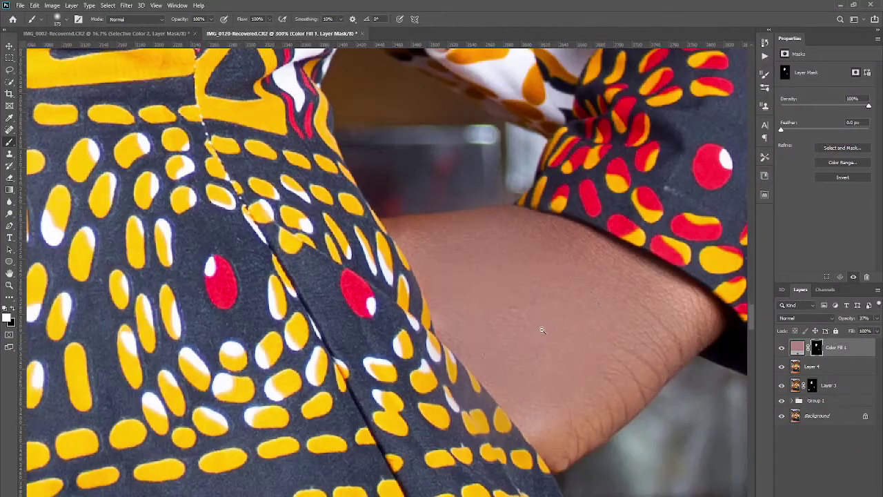
{"action": "key", "text": "bracketleft"}
{"action": "key", "text": "bracketleft"}
{"action": "key", "text": "bracketleft"}
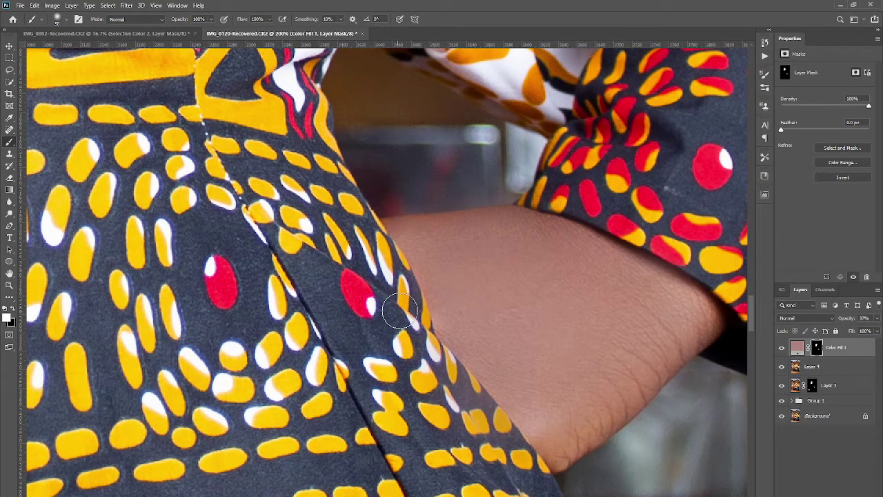
{"action": "key", "text": "x"}
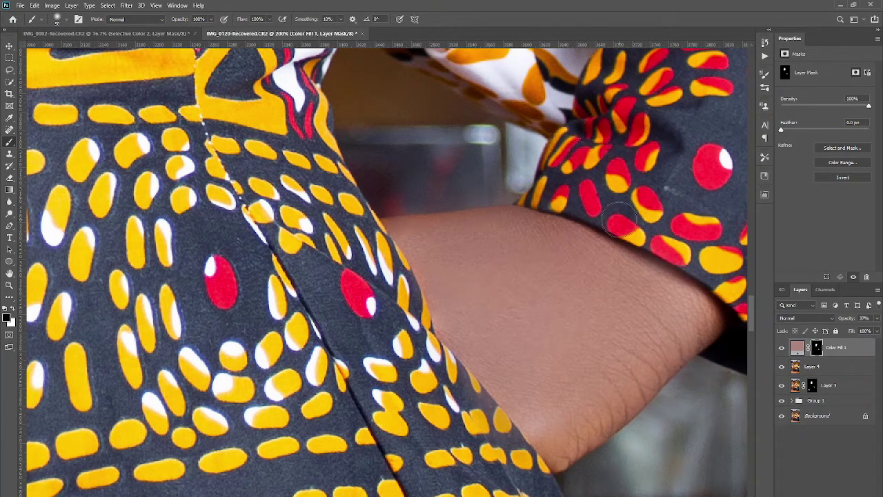
- Paint the skin-tone fill over the wrist and hand with a larger brush
{"action": "scroll", "coordinate": [481, 304], "scroll_direction": "down", "scroll_amount": 4}
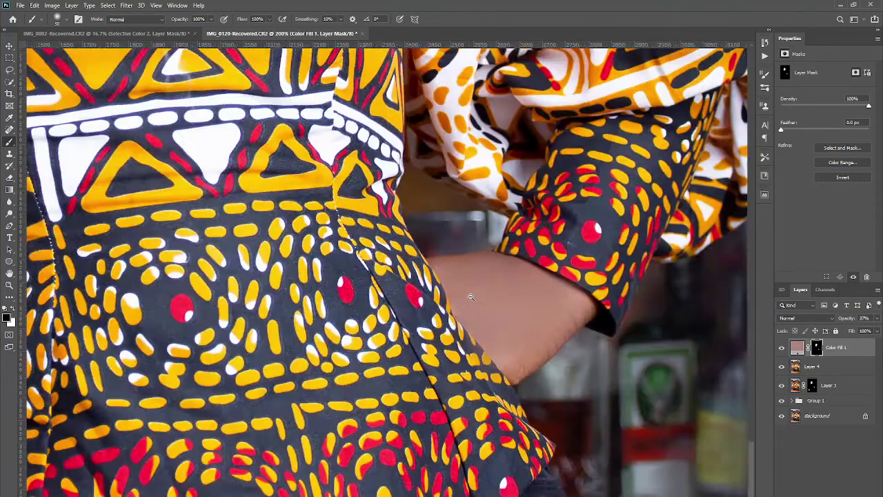
{"action": "scroll", "coordinate": [113, 467], "scroll_direction": "up", "scroll_amount": 2}
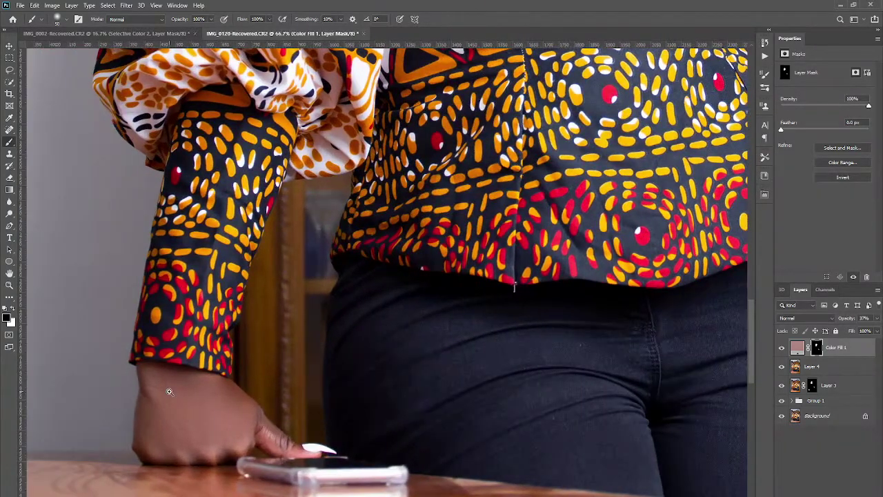
{"action": "scroll", "coordinate": [169, 394], "scroll_direction": "up", "scroll_amount": 1}
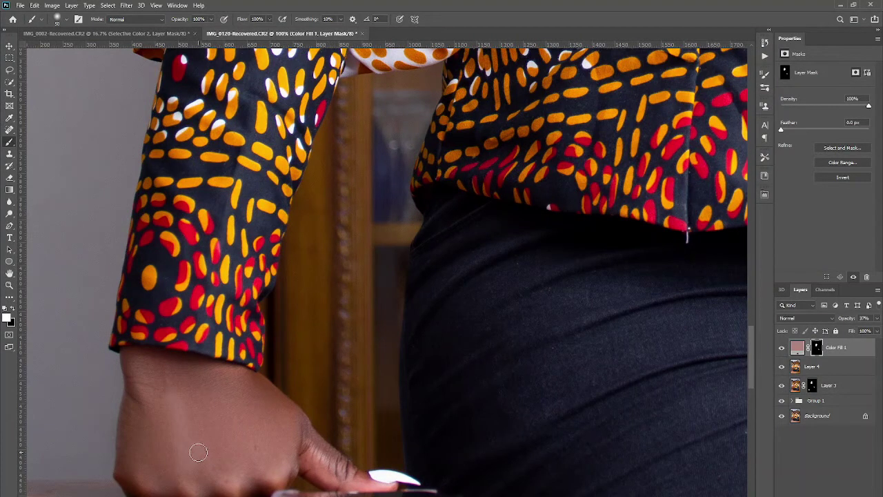
{"action": "key", "text": "bracketright"}
{"action": "key", "text": "bracketright"}
{"action": "key", "text": "bracketright"}
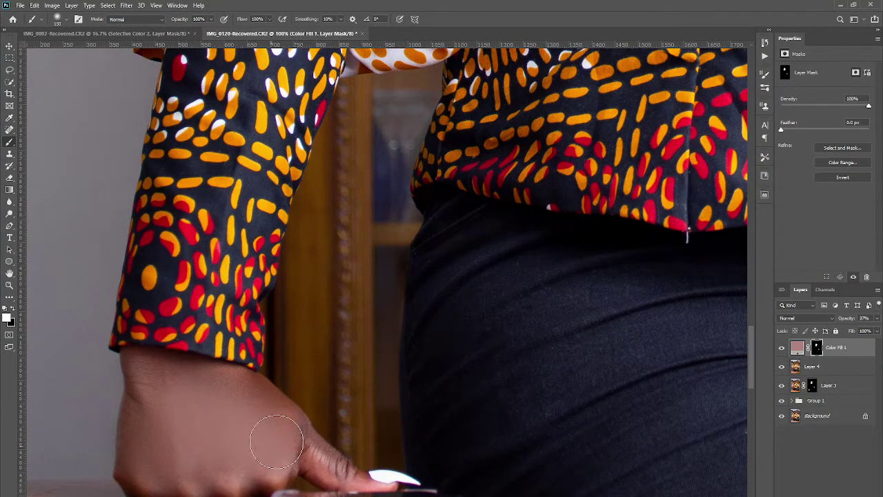
{"action": "mouse_move", "coordinate": [322, 467]}
{"action": "left_mouse_down"}
{"action": "mouse_move", "coordinate": [147, 471]}
{"action": "mouse_move", "coordinate": [237, 394]}
{"action": "mouse_move", "coordinate": [144, 369]}
{"action": "mouse_move", "coordinate": [168, 421]}
{"action": "mouse_move", "coordinate": [234, 467]}
{"action": "left_mouse_up"}
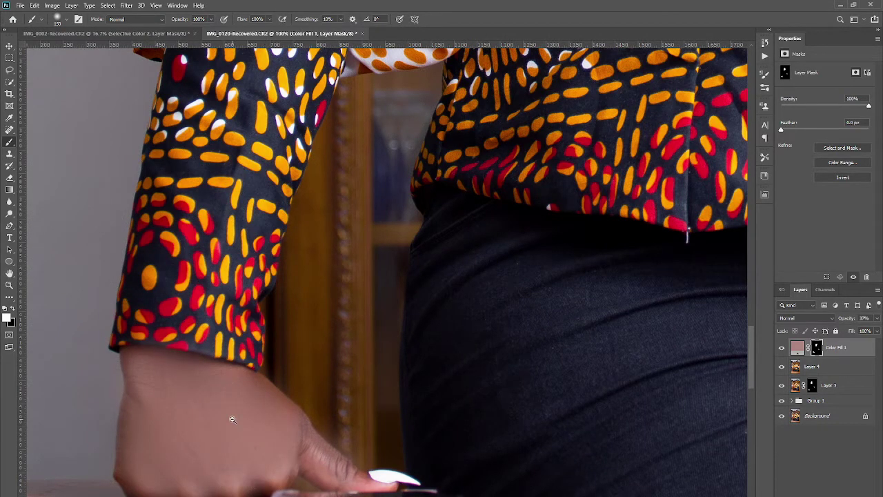
{"action": "scroll", "coordinate": [232, 420], "scroll_direction": "down", "scroll_amount": 4}
{"action": "scroll", "coordinate": [254, 419], "scroll_direction": "up", "scroll_amount": 2}
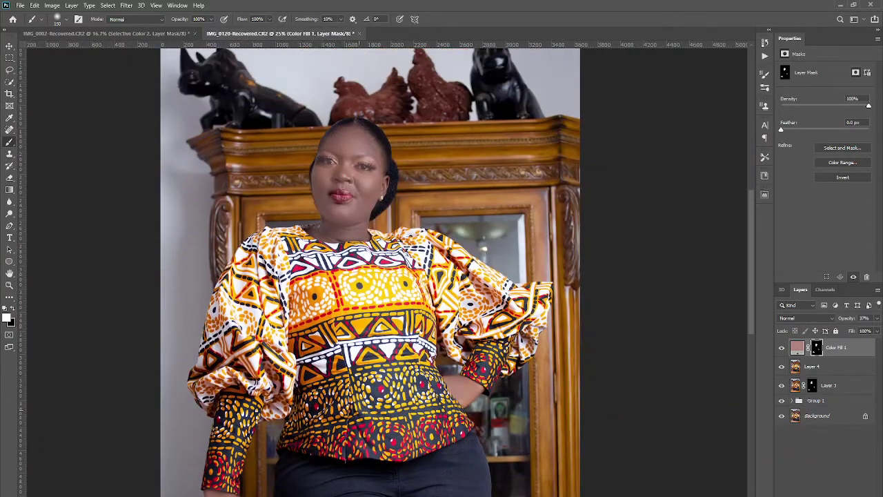
- Resample Color Fill 1's colour from the photo's warm brown figurine and wood tones
{"action": "double_click", "coordinate": [798, 348]}
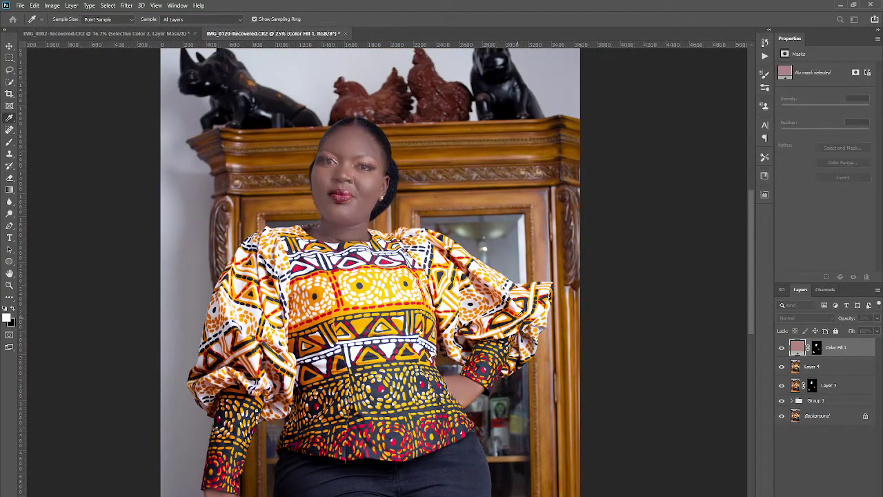
{"action": "left_click", "coordinate": [573, 311]}
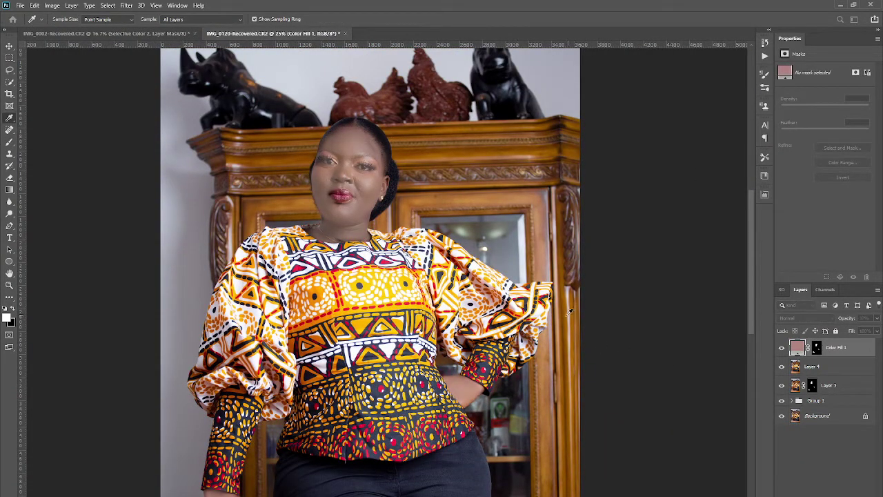
{"action": "left_click", "coordinate": [429, 93]}
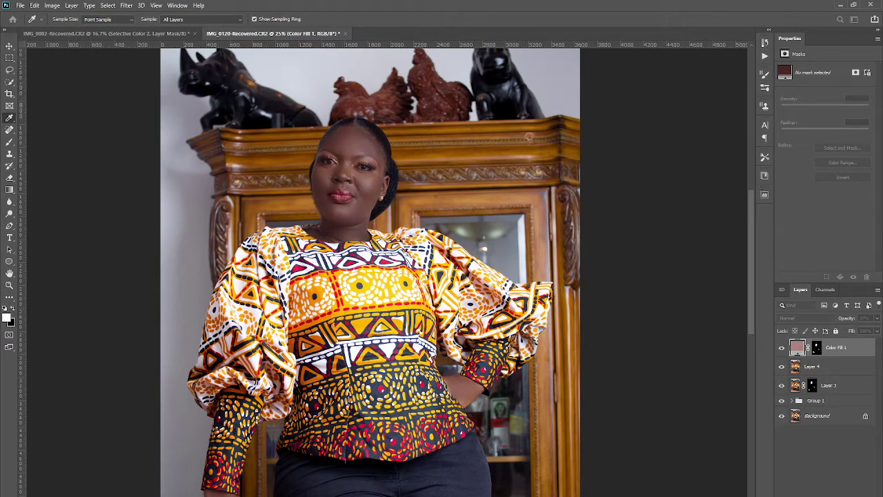
{"action": "left_click", "coordinate": [528, 172]}
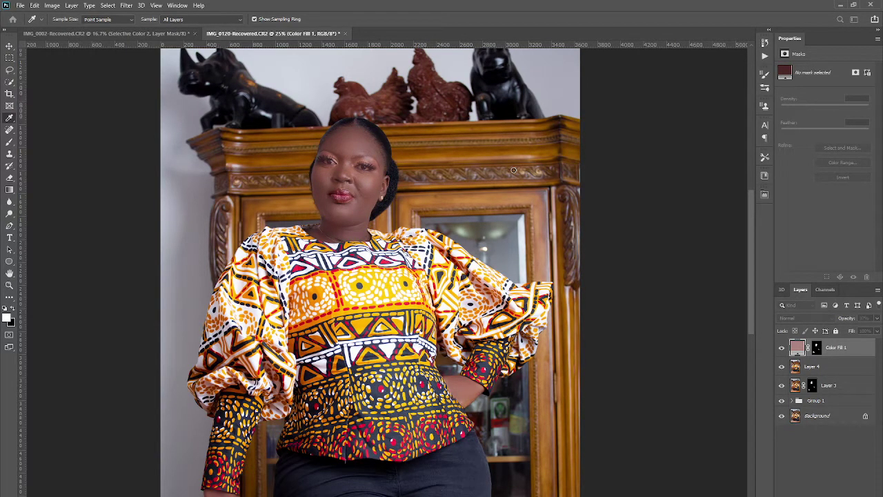
{"action": "key", "text": "b"}
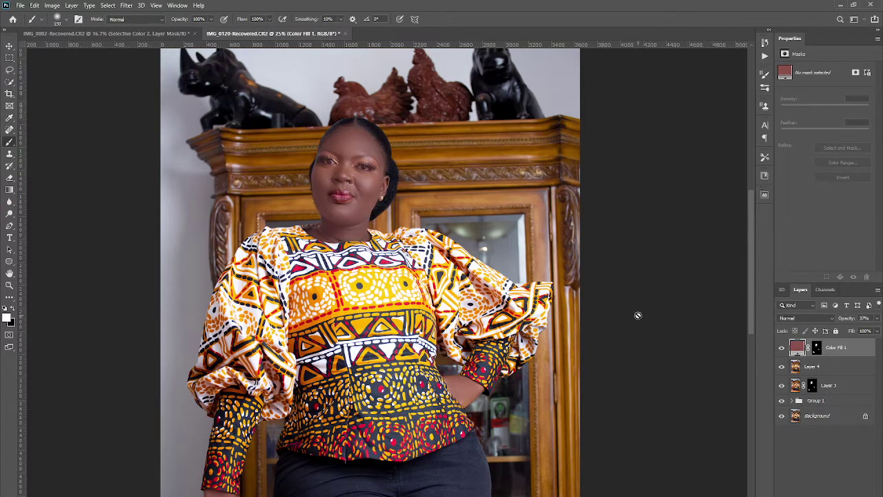
- Set Color Fill 1's blend mode to Soft Light
{"action": "left_click", "coordinate": [806, 319]}
{"action": "key", "text": "Down"}
{"action": "key", "text": "Down"}
{"action": "key", "text": "Down"}
{"action": "key", "text": "Down"}
{"action": "key", "text": "Down"}
{"action": "key", "text": "Down"}
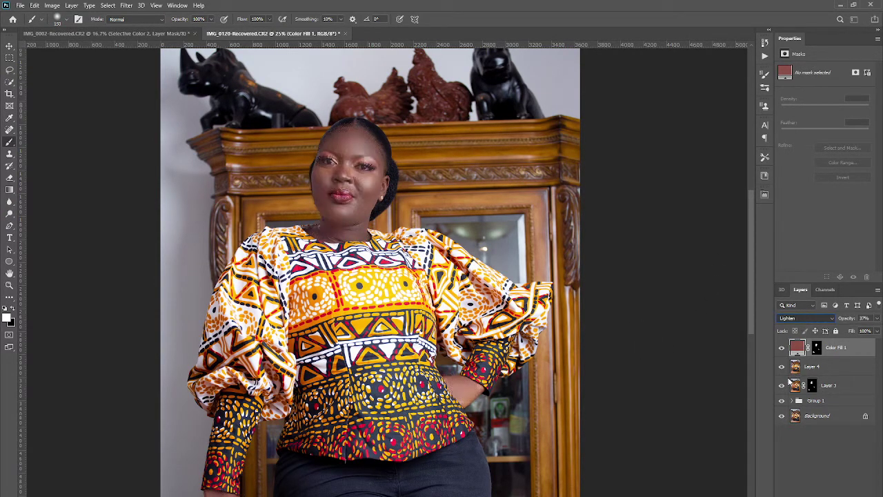
{"action": "key", "text": "Down"}
{"action": "key", "text": "Down"}
{"action": "key", "text": "Down"}
{"action": "key", "text": "Down"}
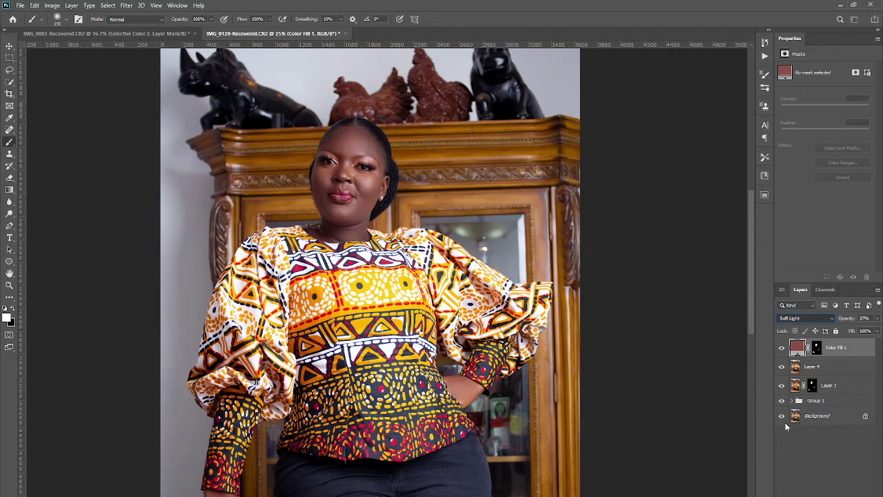
- Toggle Color Fill 1 off and on to compare, then raise its opacity to 100%
{"action": "left_click", "coordinate": [783, 348]}
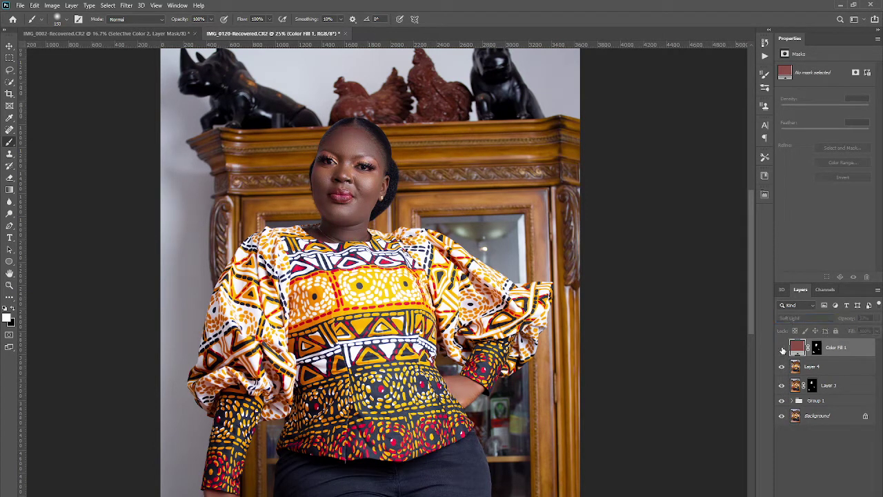
{"action": "left_click", "coordinate": [782, 348]}
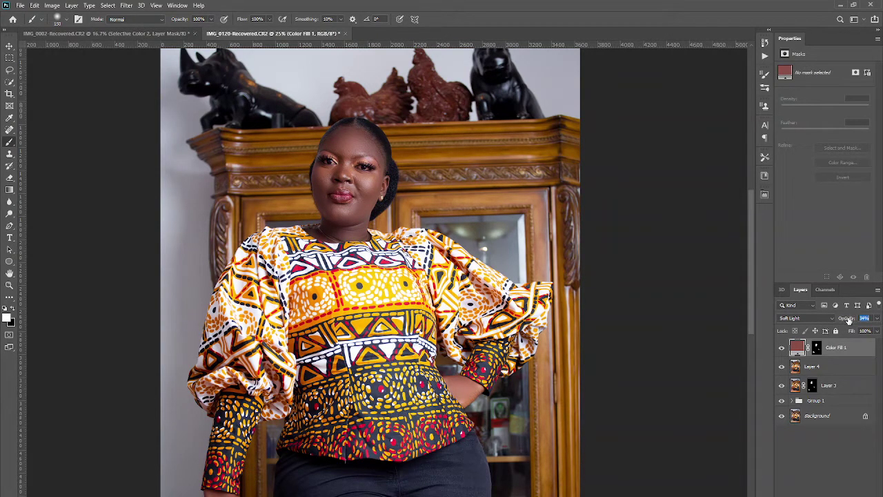
{"action": "left_click_drag", "start_coordinate": [845, 319], "coordinate": [880, 320]}
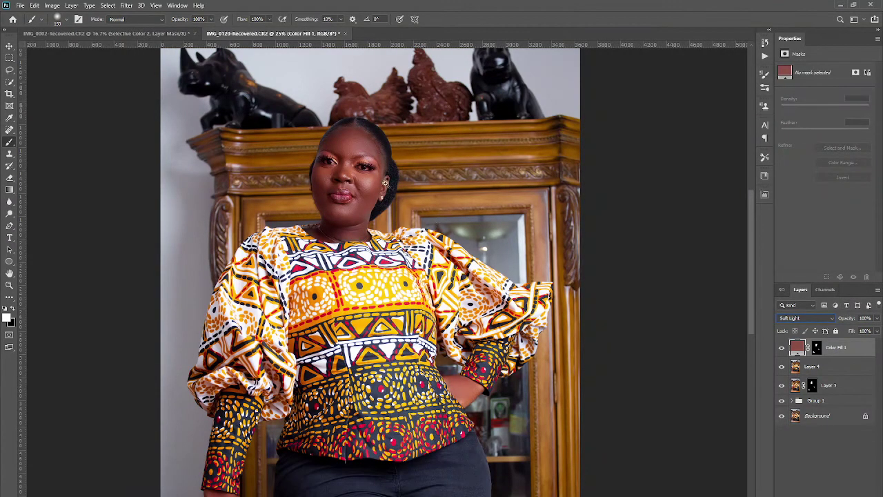
{"action": "scroll", "coordinate": [387, 182], "scroll_direction": "up", "scroll_amount": 1}
- Paint the Color Fill 1 mask along the neck and chin, down to the necklace, using a smaller brush
{"action": "scroll", "coordinate": [386, 182], "scroll_direction": "up", "scroll_amount": 2}
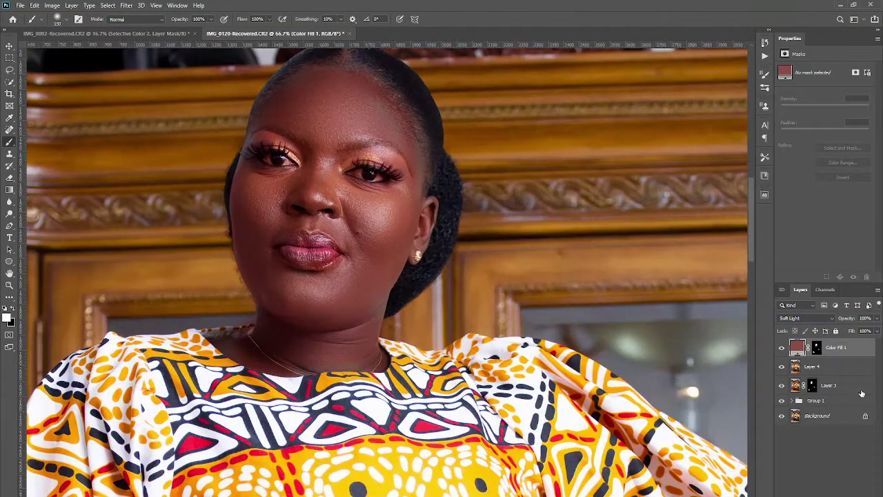
{"action": "left_click", "coordinate": [817, 350]}
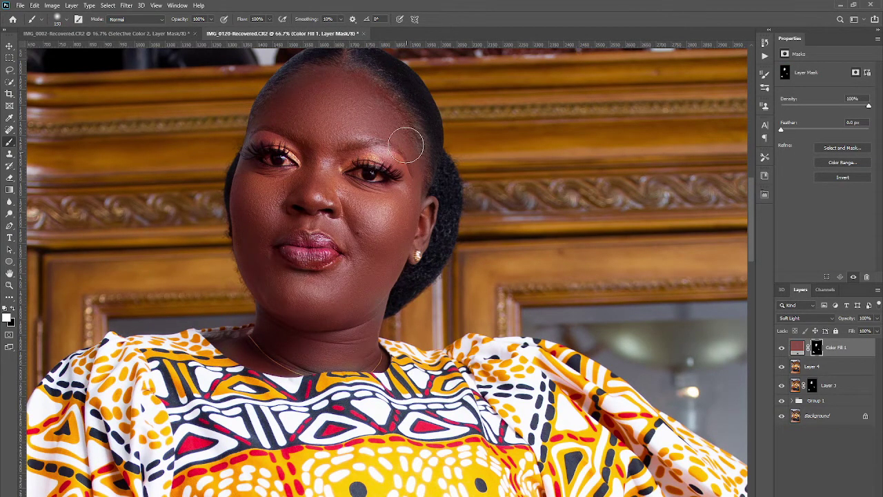
{"action": "scroll", "coordinate": [339, 82], "scroll_direction": "up", "scroll_amount": 1}
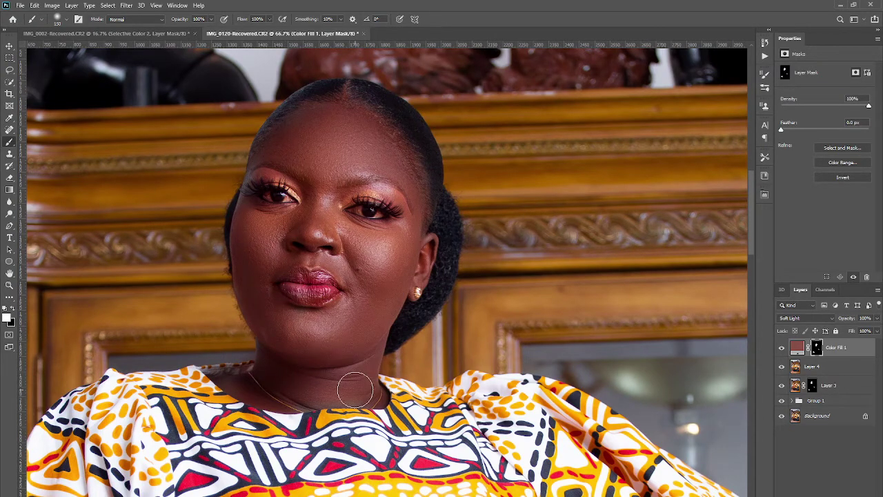
{"action": "key", "text": "bracketleft"}
{"action": "key", "text": "bracketleft"}
{"action": "key", "text": "bracketleft"}
{"action": "scroll", "coordinate": [357, 396], "scroll_direction": "up", "scroll_amount": 2}
{"action": "scroll", "coordinate": [405, 376], "scroll_direction": "down", "scroll_amount": 1}
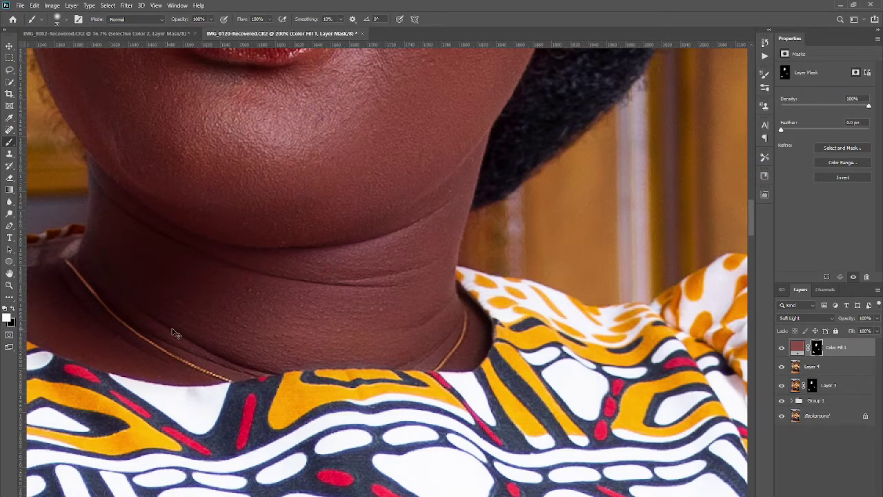
{"action": "scroll", "coordinate": [179, 330], "scroll_direction": "left", "scroll_amount": 2}
{"action": "scroll", "coordinate": [96, 316], "scroll_direction": "left", "scroll_amount": 2}
{"action": "scroll", "coordinate": [97, 316], "scroll_direction": "left", "scroll_amount": 1}
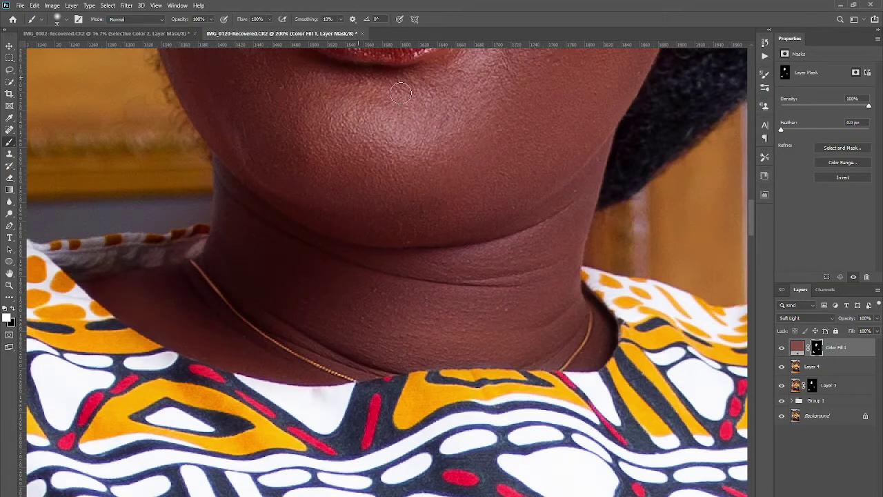
{"action": "scroll", "coordinate": [373, 176], "scroll_direction": "down", "scroll_amount": 2}
{"action": "scroll", "coordinate": [373, 176], "scroll_direction": "down", "scroll_amount": 3}
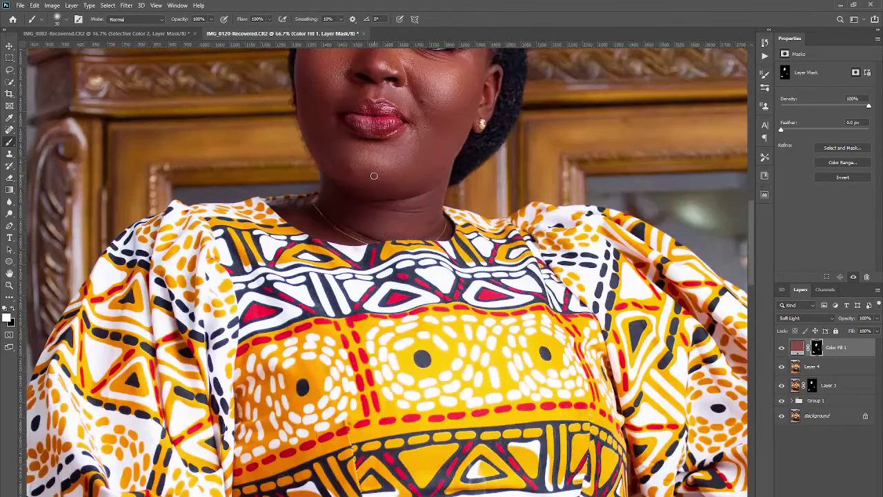
{"action": "scroll", "coordinate": [373, 176], "scroll_direction": "up", "scroll_amount": 1}
{"action": "scroll", "coordinate": [373, 176], "scroll_direction": "up", "scroll_amount": 1}
{"action": "scroll", "coordinate": [414, 183], "scroll_direction": "up", "scroll_amount": 1}
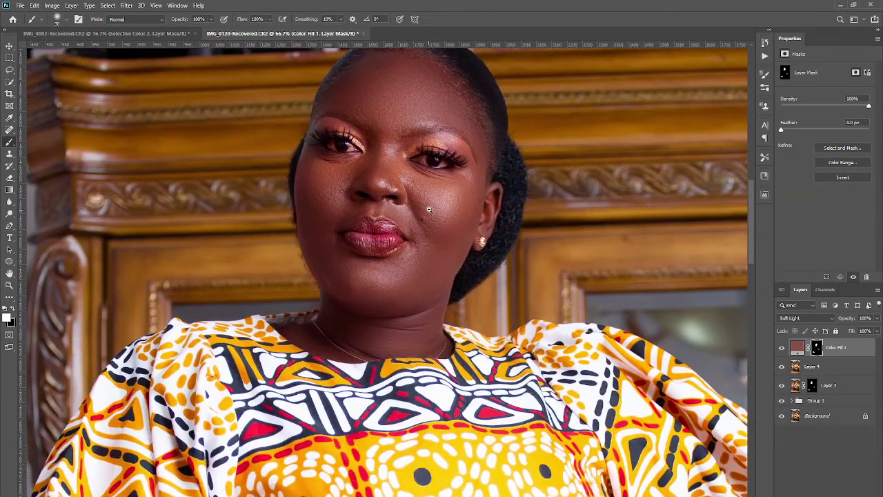
{"action": "scroll", "coordinate": [425, 186], "scroll_direction": "down", "scroll_amount": 1}
{"action": "scroll", "coordinate": [426, 186], "scroll_direction": "down", "scroll_amount": 1}
{"action": "scroll", "coordinate": [445, 313], "scroll_direction": "up", "scroll_amount": 1}
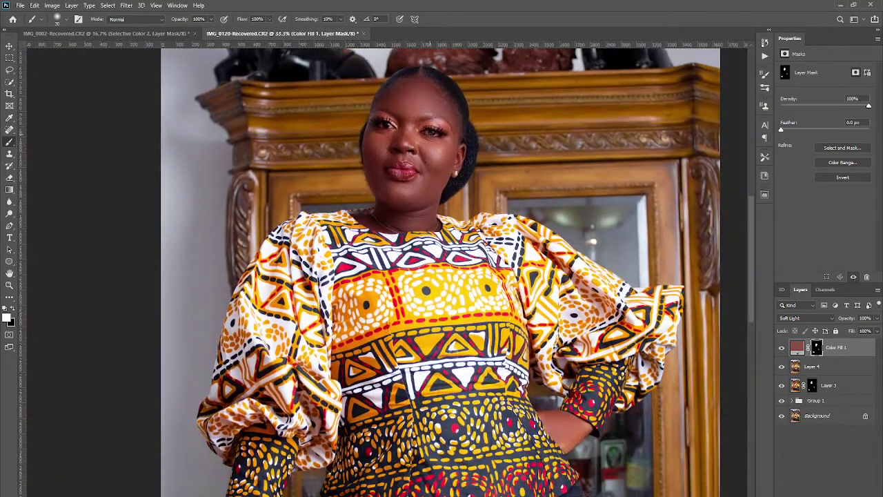
{"action": "scroll", "coordinate": [386, 221], "scroll_direction": "up", "scroll_amount": 1}
{"action": "scroll", "coordinate": [371, 196], "scroll_direction": "up", "scroll_amount": 1}
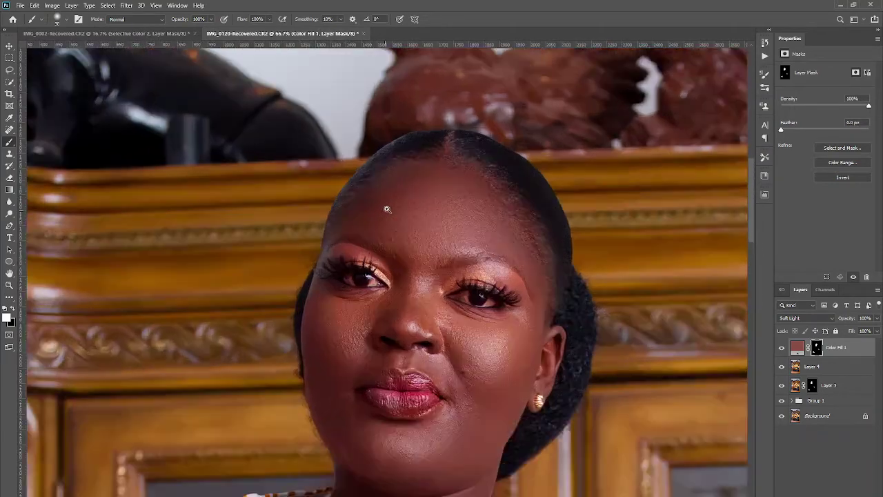
- Paint the Color Fill 1 mask over forehead, face and forearm with a larger brush, then review the portrait
{"action": "key", "text": "bracketright"}
{"action": "key", "text": "bracketright"}
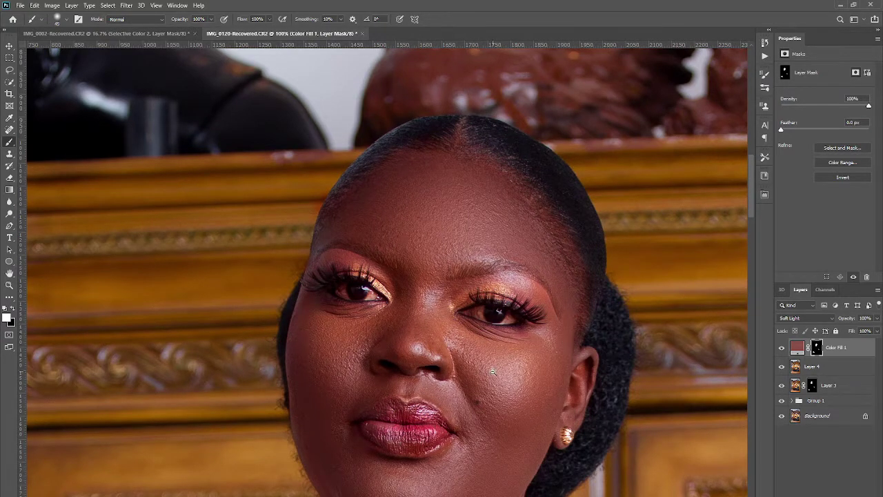
{"action": "scroll", "coordinate": [494, 372], "scroll_direction": "down", "scroll_amount": 2}
{"action": "scroll", "coordinate": [494, 371], "scroll_direction": "down", "scroll_amount": 1}
{"action": "scroll", "coordinate": [495, 370], "scroll_direction": "down", "scroll_amount": 2}
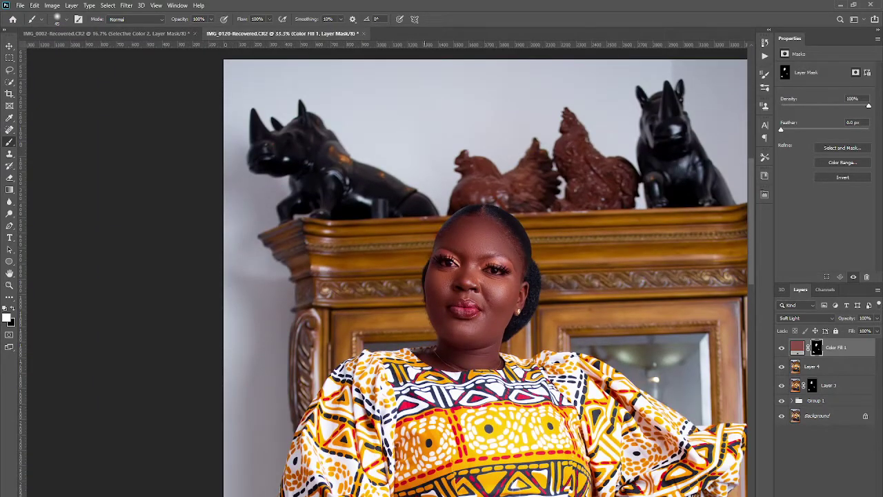
{"action": "scroll", "coordinate": [493, 348], "scroll_direction": "down", "scroll_amount": 1}
{"action": "scroll", "coordinate": [531, 326], "scroll_direction": "down", "scroll_amount": 1}
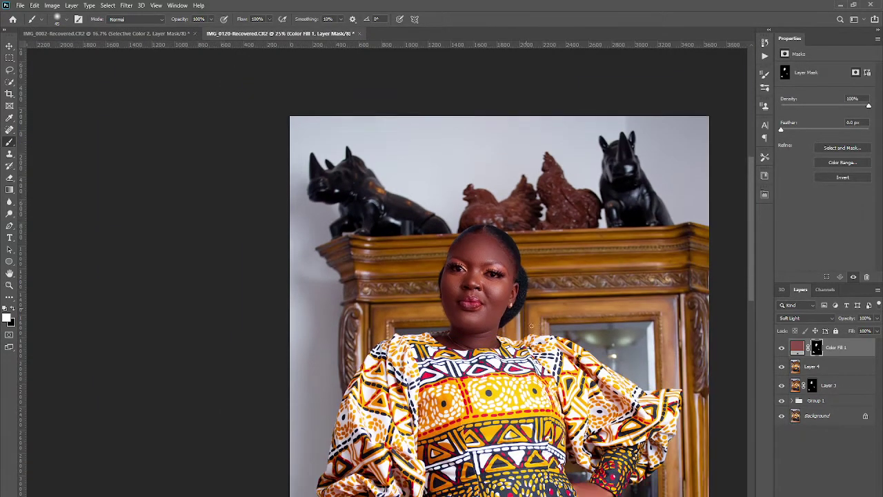
{"action": "scroll", "coordinate": [531, 326], "scroll_direction": "down", "scroll_amount": 2}
{"action": "scroll", "coordinate": [537, 312], "scroll_direction": "down", "scroll_amount": 1}
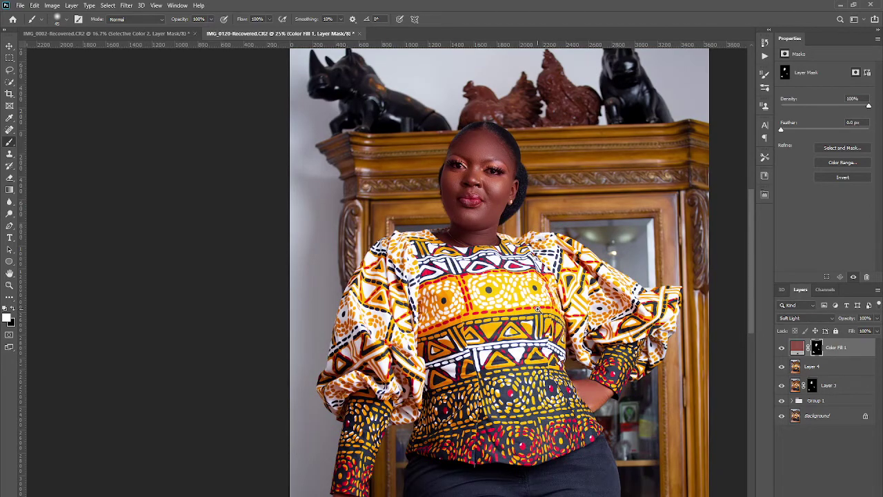
{"action": "scroll", "coordinate": [537, 309], "scroll_direction": "up", "scroll_amount": 1}
{"action": "scroll", "coordinate": [536, 309], "scroll_direction": "down", "scroll_amount": 2}
{"action": "scroll", "coordinate": [536, 309], "scroll_direction": "down", "scroll_amount": 1}
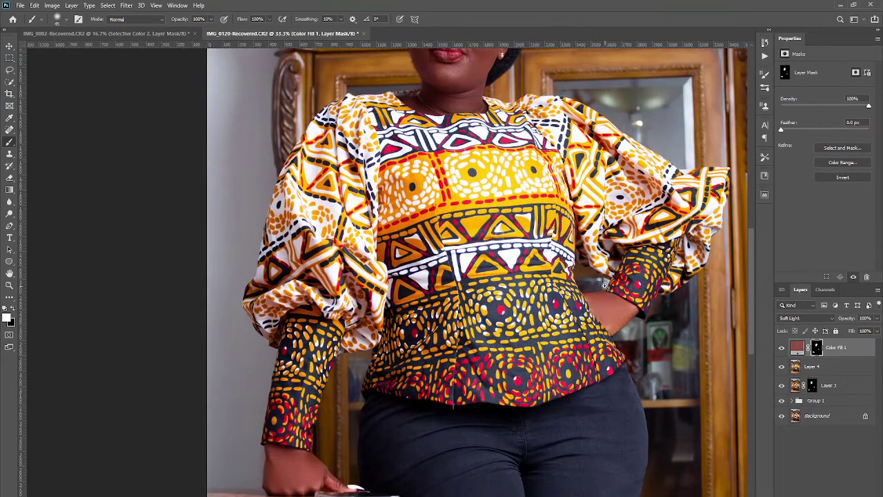
{"action": "scroll", "coordinate": [604, 285], "scroll_direction": "up", "scroll_amount": 2}
{"action": "scroll", "coordinate": [607, 287], "scroll_direction": "up", "scroll_amount": 1}
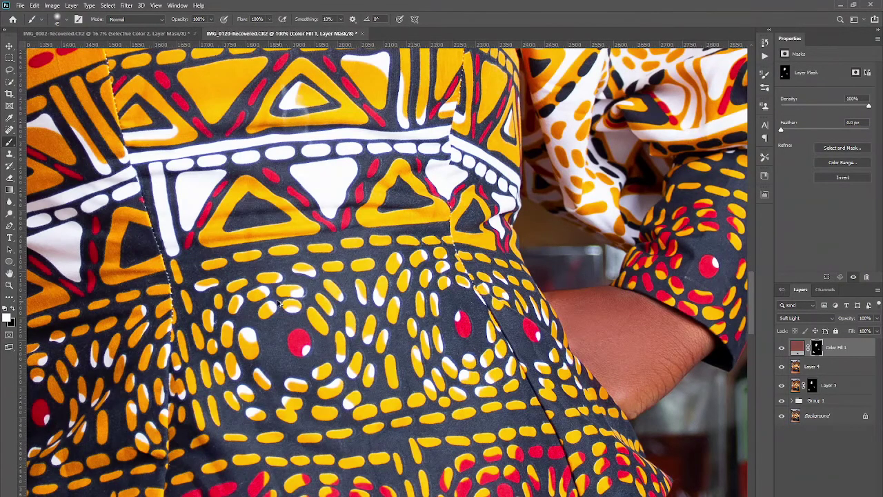
{"action": "scroll", "coordinate": [279, 304], "scroll_direction": "down", "scroll_amount": 1}
{"action": "scroll", "coordinate": [279, 304], "scroll_direction": "down", "scroll_amount": 1}
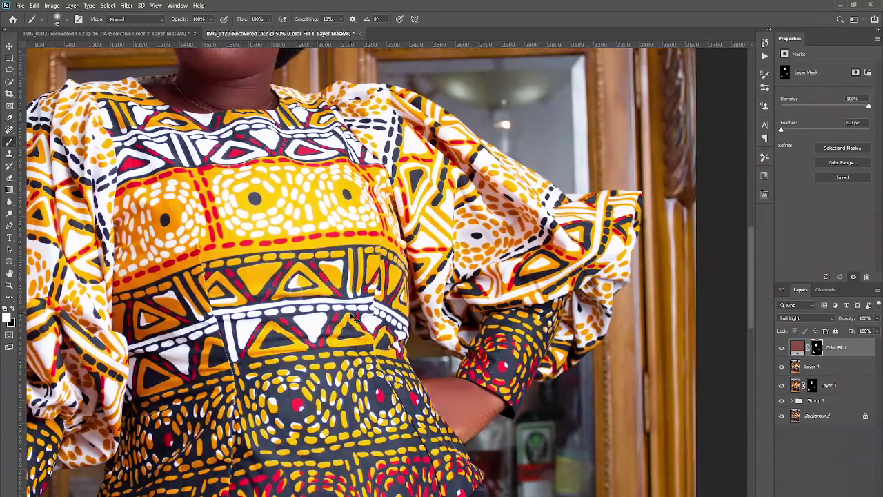
{"action": "scroll", "coordinate": [353, 317], "scroll_direction": "down", "scroll_amount": 1}
{"action": "scroll", "coordinate": [353, 317], "scroll_direction": "down", "scroll_amount": 2}
{"action": "scroll", "coordinate": [372, 321], "scroll_direction": "up", "scroll_amount": 1}
{"action": "scroll", "coordinate": [389, 323], "scroll_direction": "left", "scroll_amount": 1}
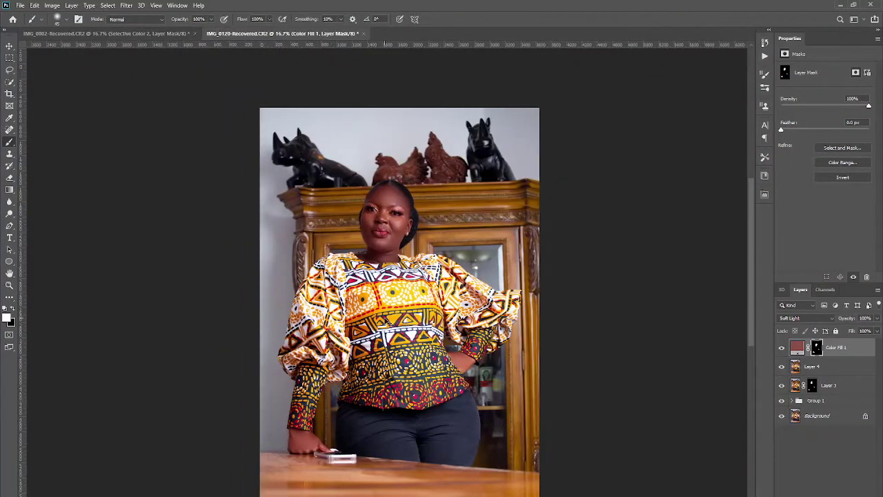
{"action": "scroll", "coordinate": [389, 321], "scroll_direction": "left", "scroll_amount": 1}
{"action": "scroll", "coordinate": [390, 321], "scroll_direction": "up", "scroll_amount": 1}
{"action": "scroll", "coordinate": [390, 321], "scroll_direction": "down", "scroll_amount": 1}
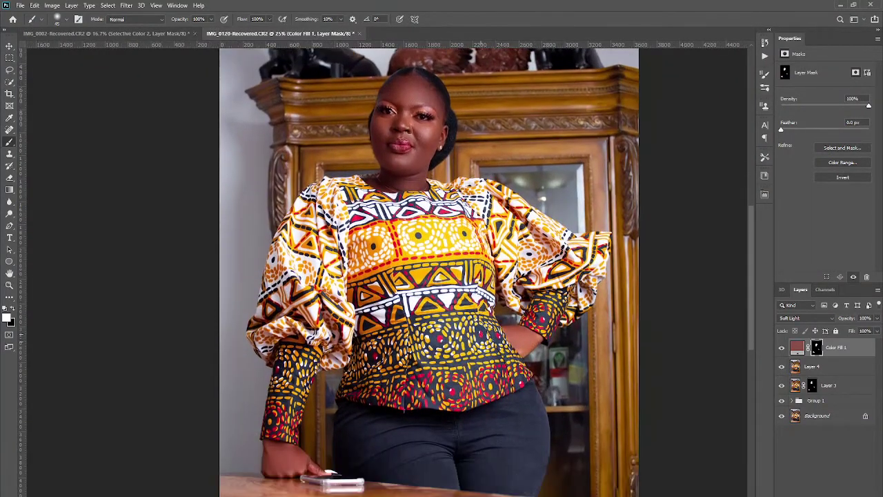
{"action": "scroll", "coordinate": [480, 321], "scroll_direction": "up", "scroll_amount": 1}
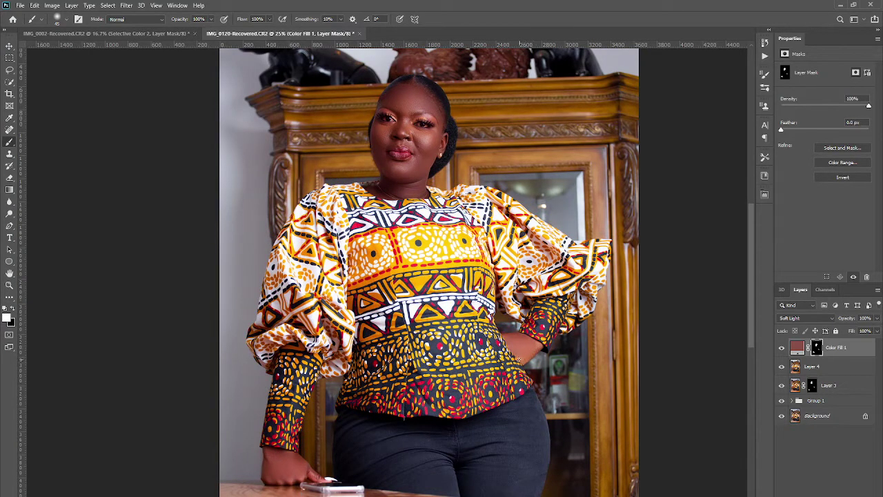
- Toggle the skin-tone fill's visibility to compare the portrait with and without it
{"action": "left_click", "coordinate": [781, 349]}
{"action": "left_click", "coordinate": [781, 348]}
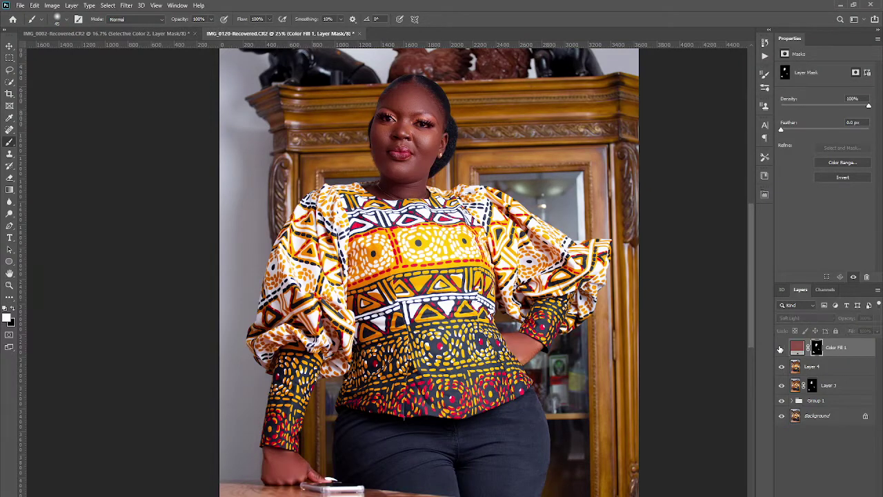
{"action": "left_click", "coordinate": [780, 348]}
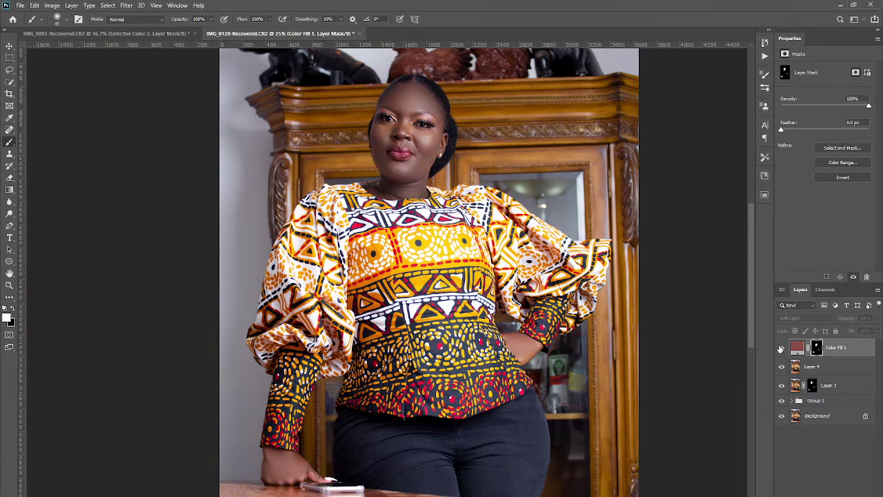
{"action": "left_click", "coordinate": [781, 348]}
{"action": "left_click", "coordinate": [780, 348]}
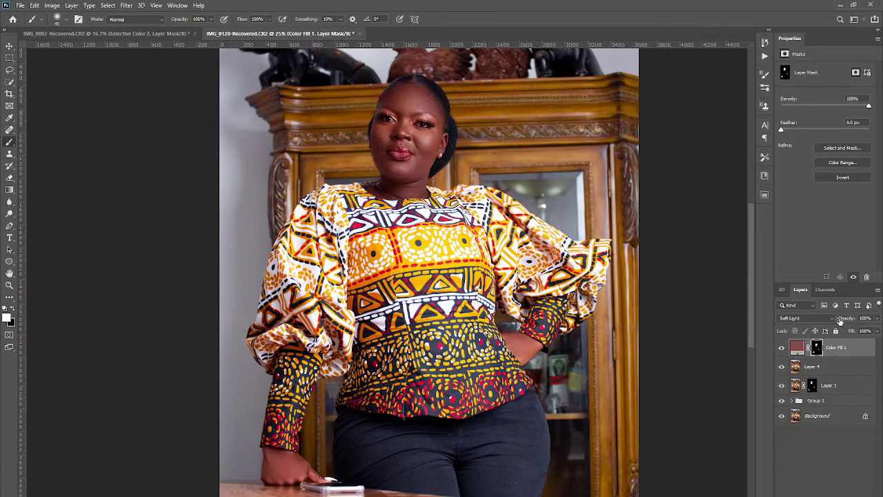
- Lower Color Fill 1 opacity to 36%, recheck the effect, and zoom out to the whole photo
{"action": "left_click_drag", "start_coordinate": [840, 321], "coordinate": [822, 326]}
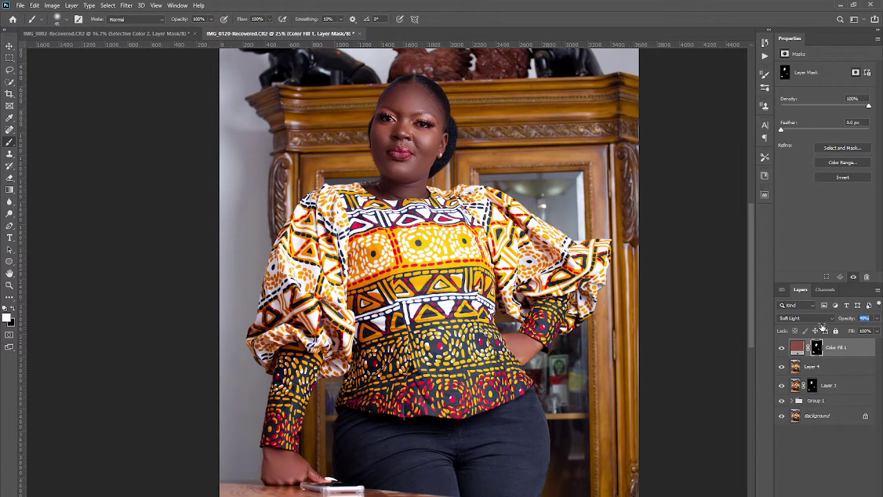
{"action": "left_click_drag", "start_coordinate": [822, 326], "coordinate": [817, 331]}
{"action": "left_click", "coordinate": [782, 349]}
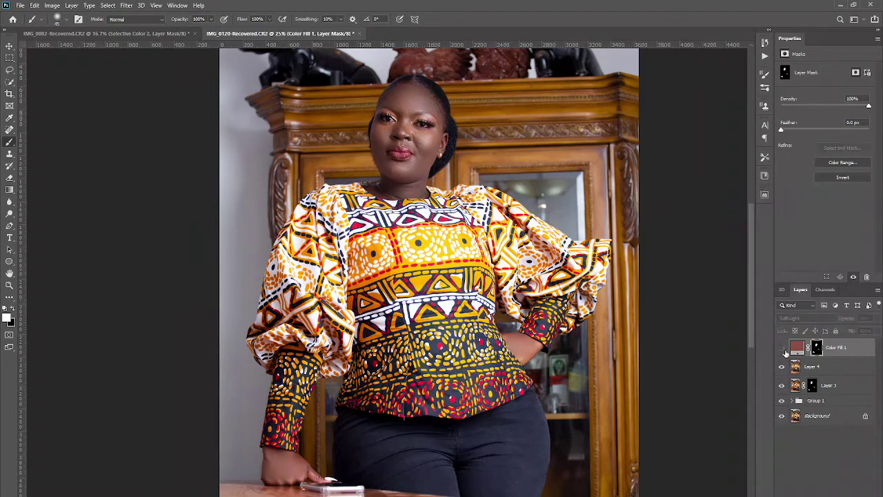
{"action": "left_click", "coordinate": [781, 348]}
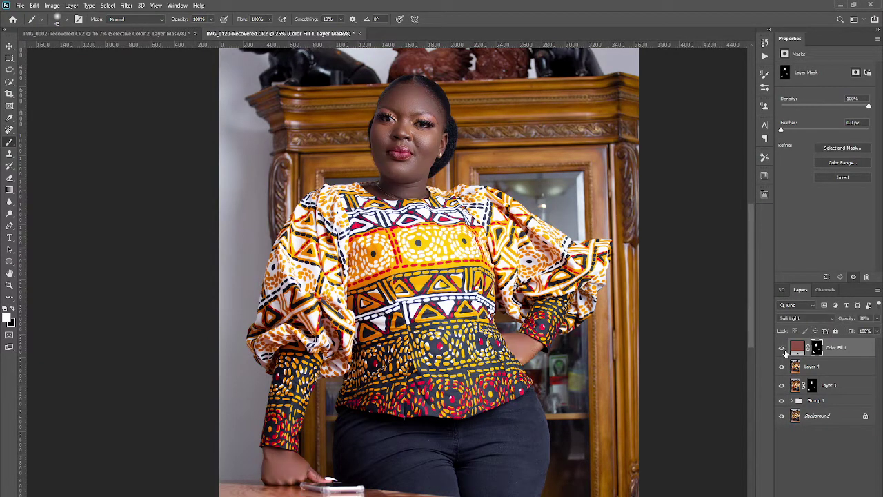
{"action": "key", "text": "ctrl+minus"}
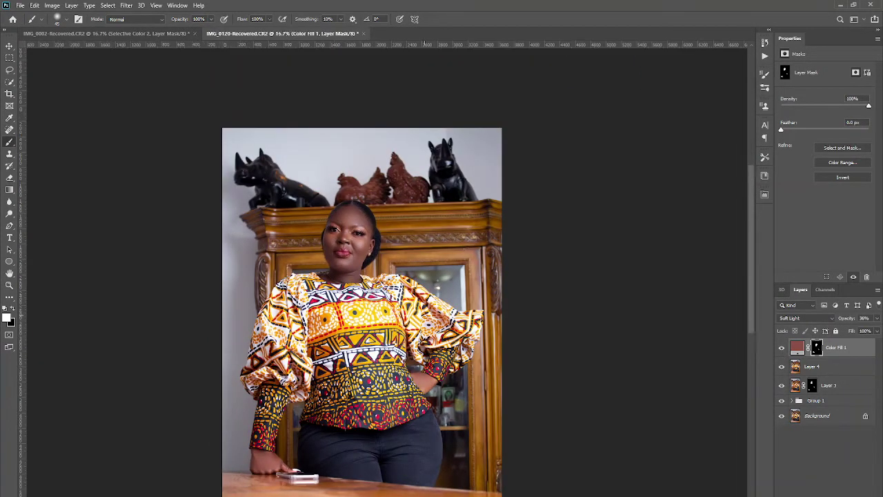
{"action": "scroll", "coordinate": [361, 311], "scroll_direction": "down", "scroll_amount": 5}
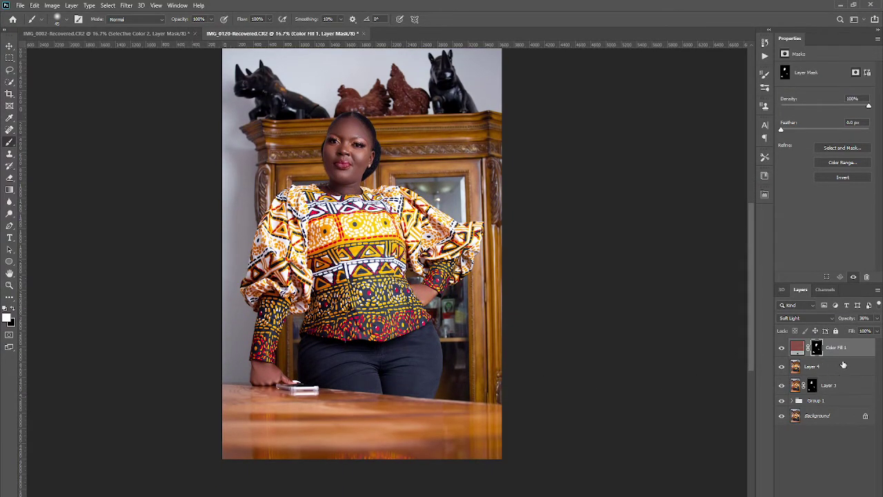
- Rename the Color Fill 1 layer to 'skin color'
{"action": "double_click", "coordinate": [842, 351]}
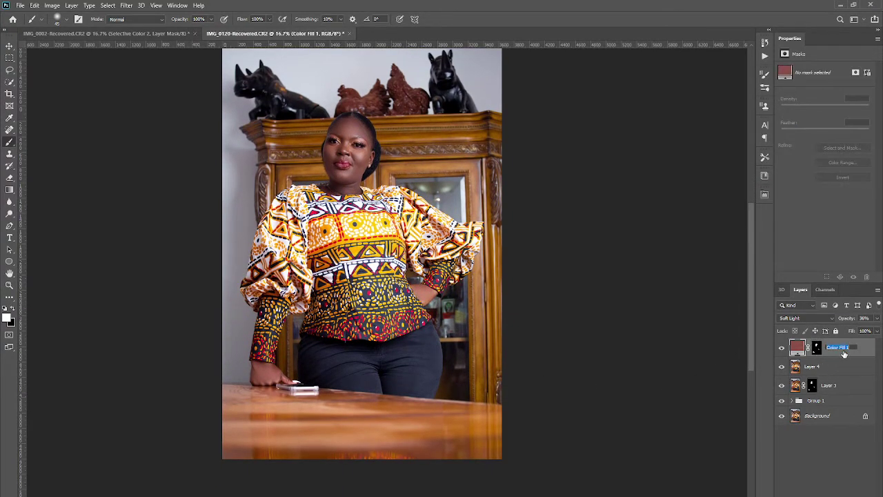
{"action": "type", "text": "skin"}
{"action": "type", "text": " so"}
{"action": "key", "text": "Return"}
- Group the layers from skin color down to Group 1 into Group 2, then stamp visible
{"action": "left_click", "coordinate": [845, 401], "text": "shift"}
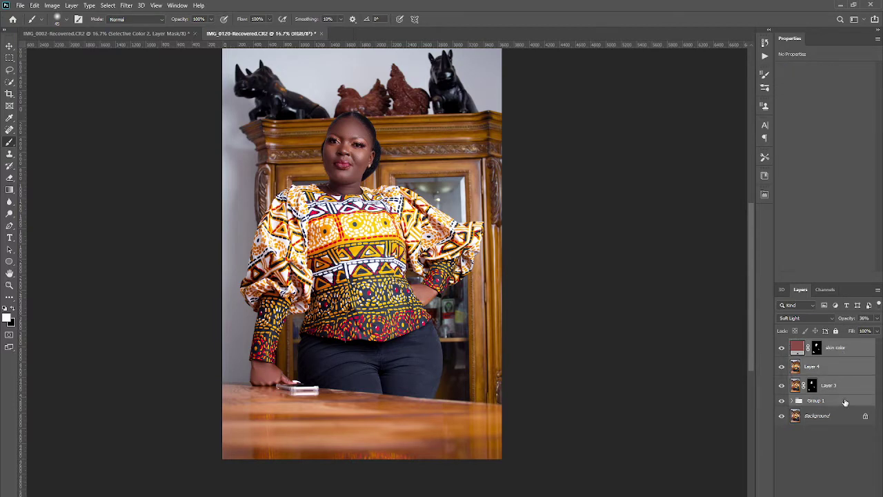
{"action": "key", "text": "ctrl+g"}
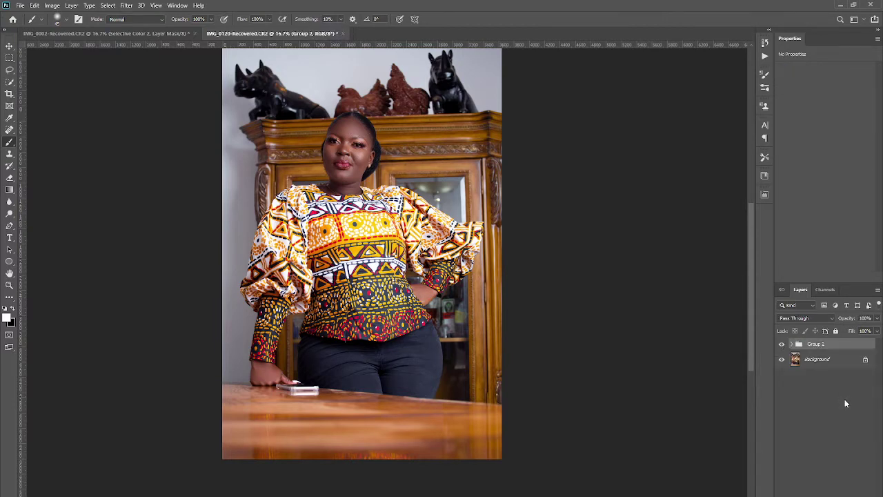
{"action": "key", "text": "ctrl+shift+alt+e"}
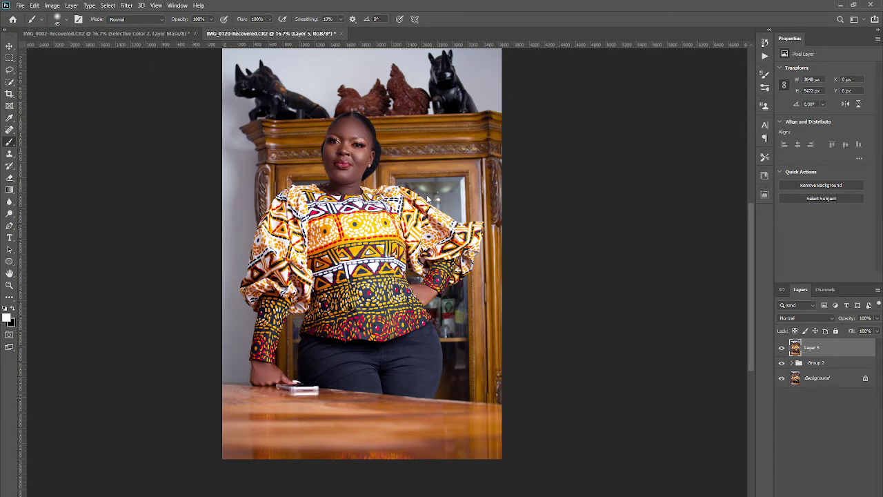
- Switch to the IMG_0002-Recovered.CR2 document and back to the IMG_0120-Recovered.CR2 portrait
{"action": "left_click", "coordinate": [149, 36]}
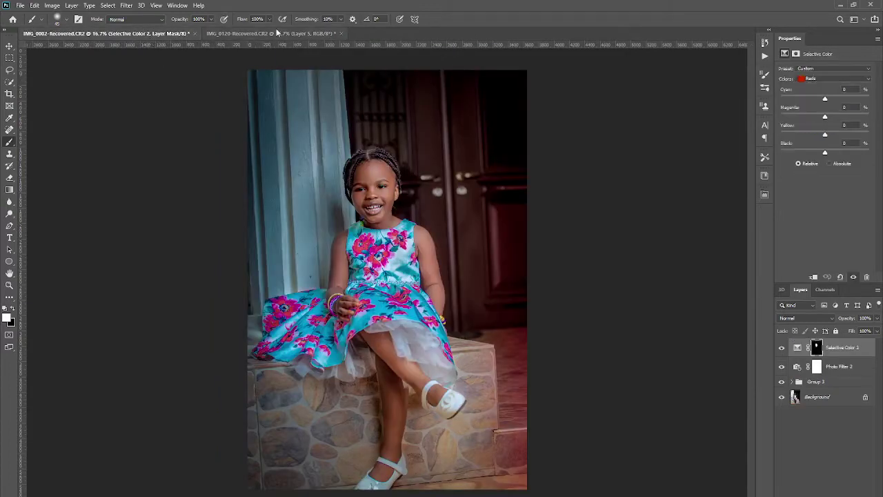
{"action": "left_click", "coordinate": [320, 33]}
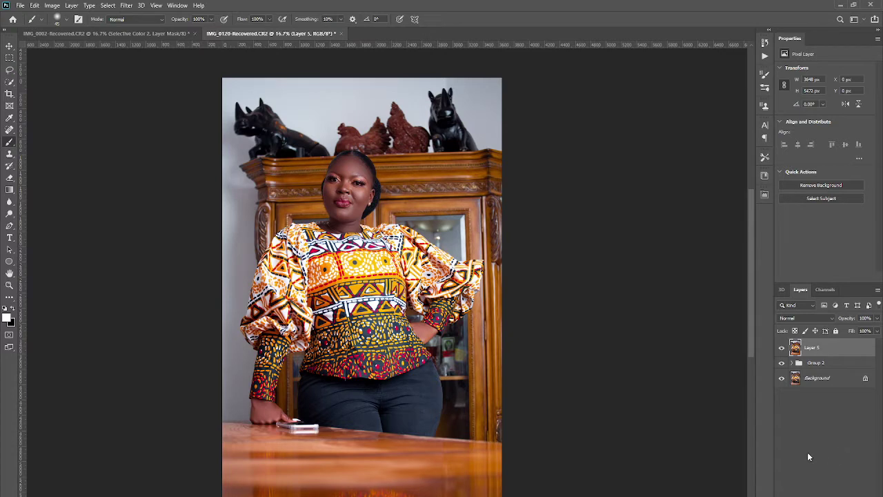
- Discard a trial Levels layer and add Curves above Layer 5, lifting midtones from 116 to 136
{"action": "key", "text": "ctrl+l"}
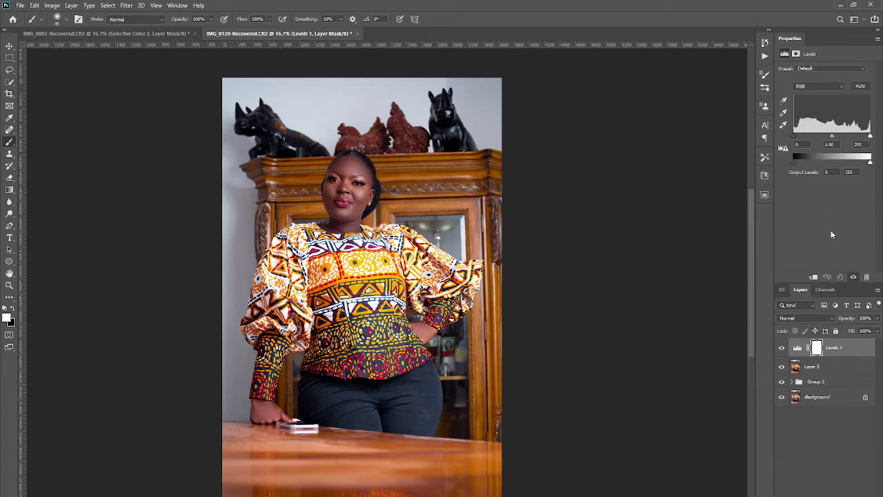
{"action": "key", "text": "Delete"}
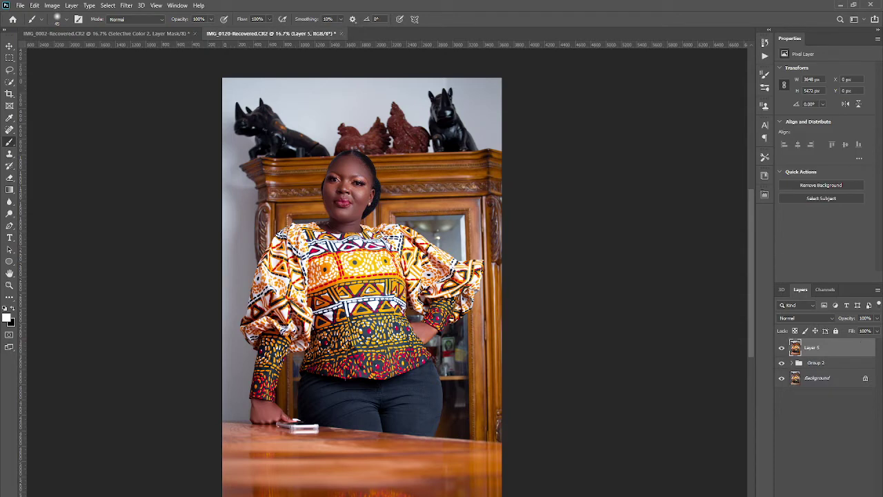
{"action": "key", "text": "ctrl+m"}
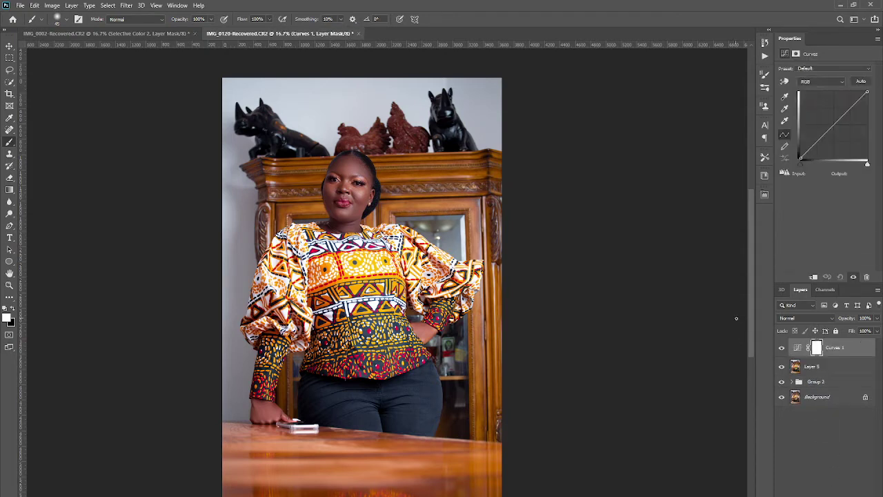
{"action": "left_click_drag", "start_coordinate": [832, 125], "coordinate": [831, 122]}
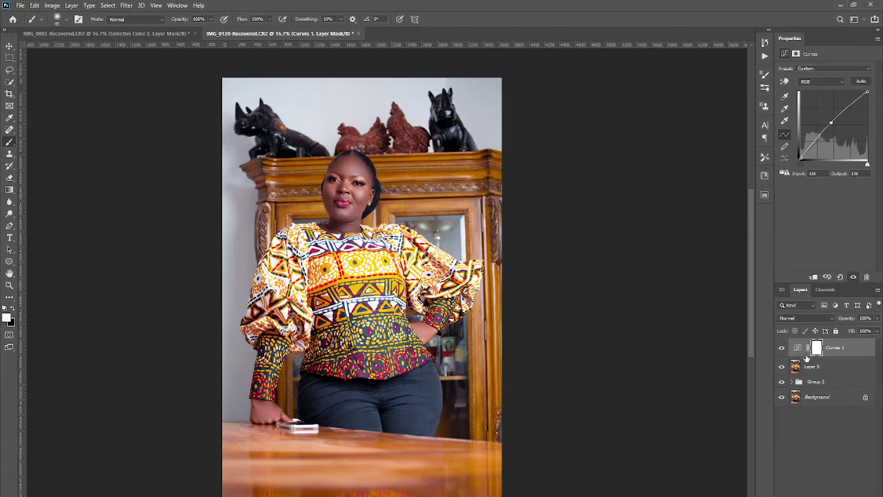
- Invert the Curves 1 mask to black and paint the brightening back onto the face
{"action": "left_click", "coordinate": [816, 348]}
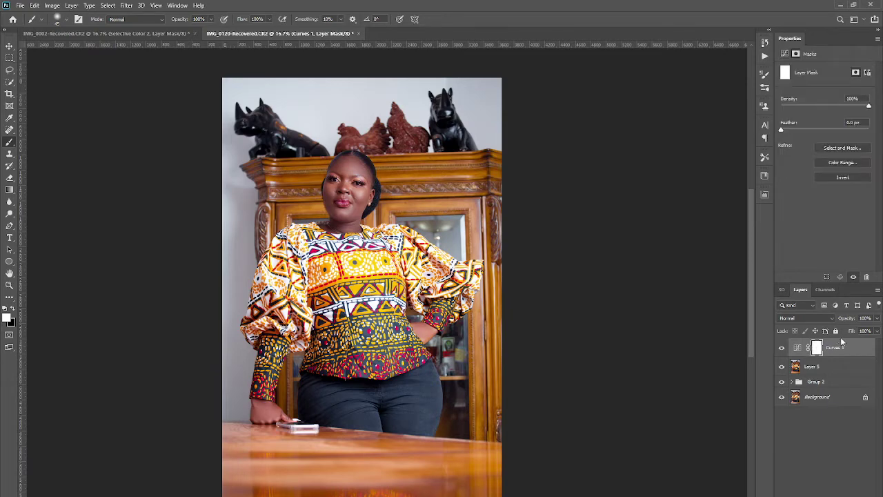
{"action": "key", "text": "ctrl+i"}
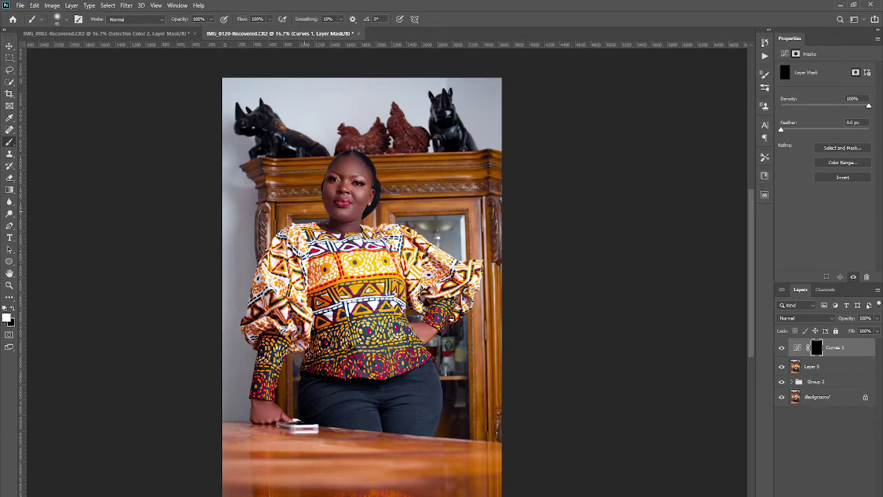
{"action": "key", "text": "bracketright"}
{"action": "key", "text": "bracketright"}
{"action": "key", "text": "bracketright"}
{"action": "scroll", "coordinate": [345, 195], "scroll_direction": "up", "scroll_amount": 1}
{"action": "left_click_drag", "start_coordinate": [352, 181], "coordinate": [356, 185]}
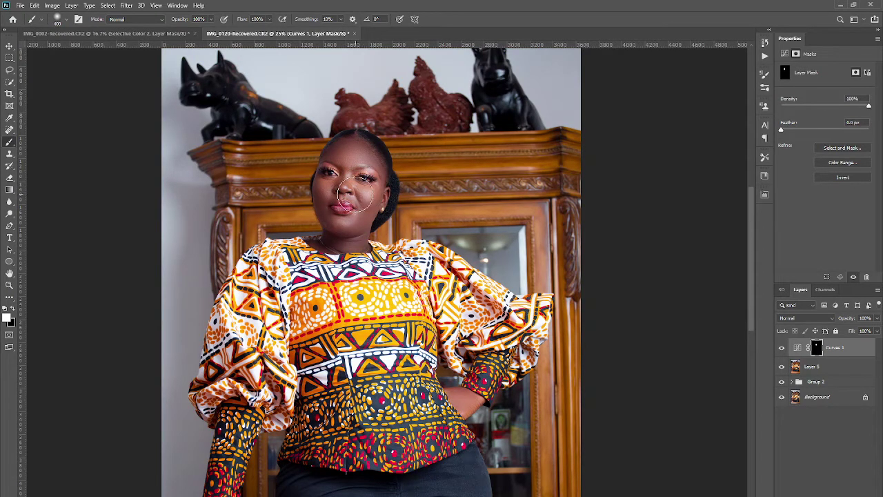
{"action": "key", "text": "bracketleft"}
{"action": "key", "text": "bracketleft"}
{"action": "key", "text": "bracketleft"}
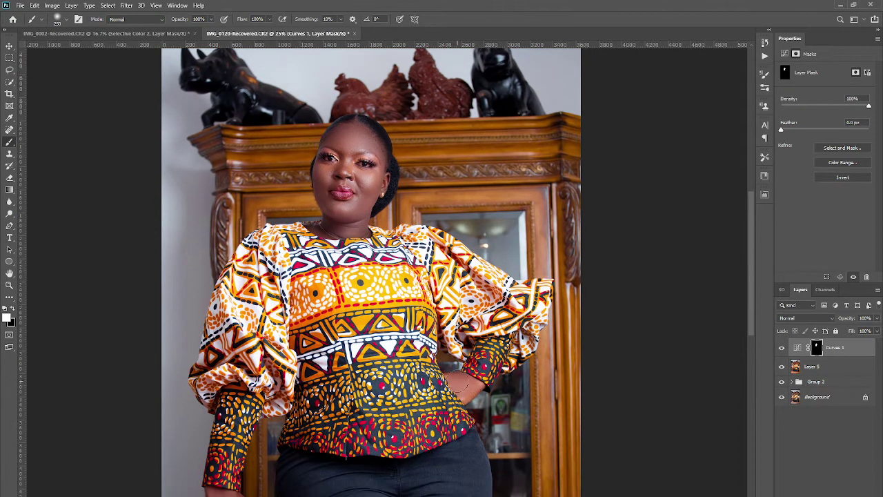
- With a smaller brush, paint the Curves 1 mask over the hand on the hip and the resting hand
{"action": "left_click", "coordinate": [457, 385], "text": "ctrl"}
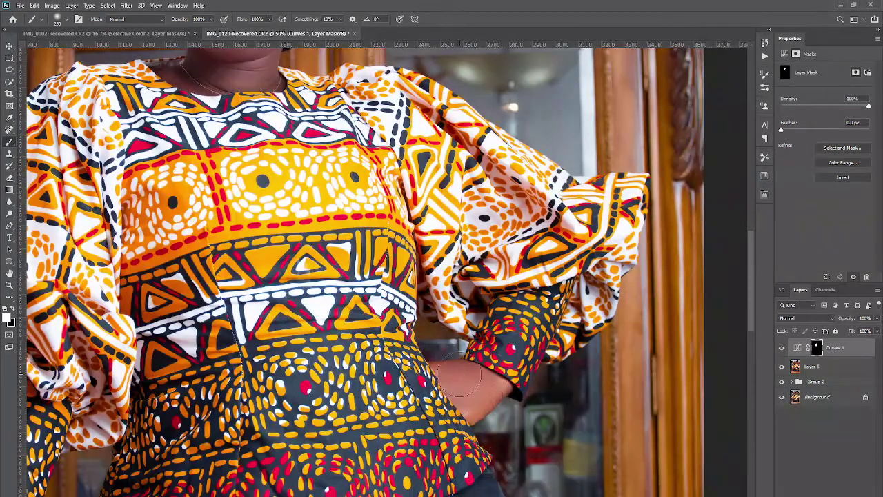
{"action": "key", "text": "bracketleft"}
{"action": "key", "text": "bracketleft"}
{"action": "key", "text": "bracketleft"}
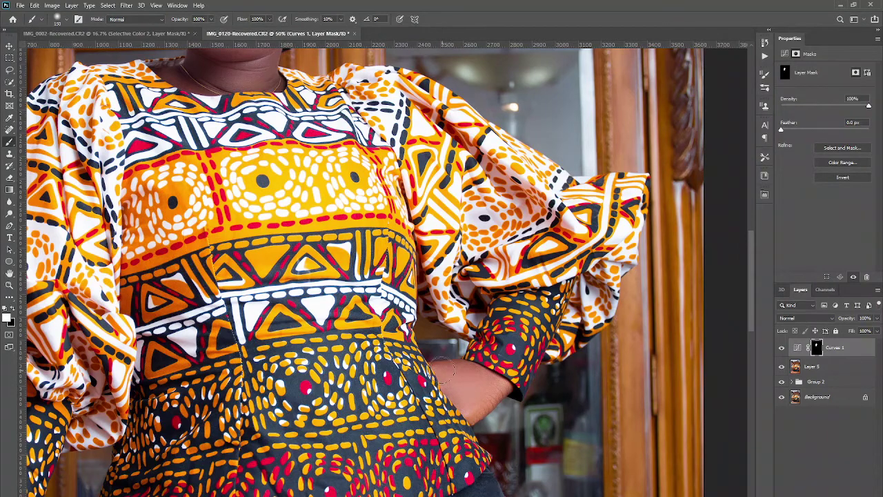
{"action": "mouse_move", "coordinate": [482, 392]}
{"action": "left_mouse_down"}
{"action": "mouse_move", "coordinate": [502, 386]}
{"action": "mouse_move", "coordinate": [499, 376]}
{"action": "left_mouse_up"}
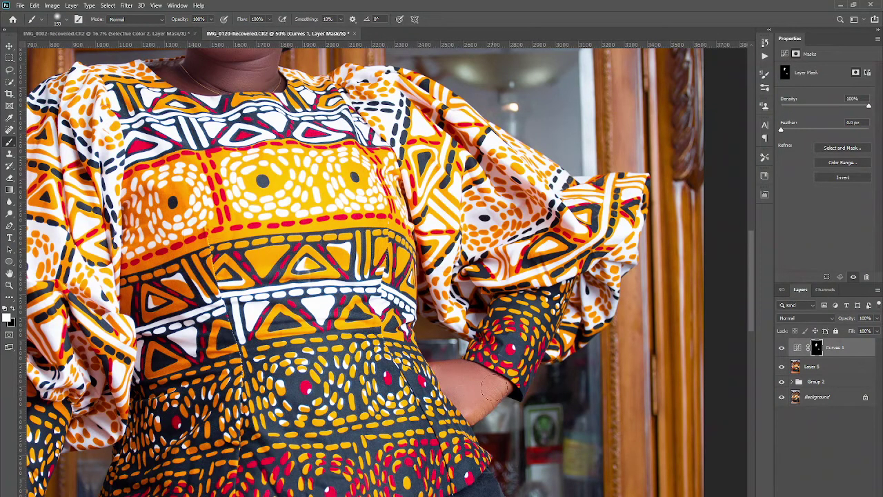
{"action": "scroll", "coordinate": [89, 389], "scroll_direction": "down", "scroll_amount": 2}
{"action": "scroll", "coordinate": [107, 377], "scroll_direction": "down", "scroll_amount": 1}
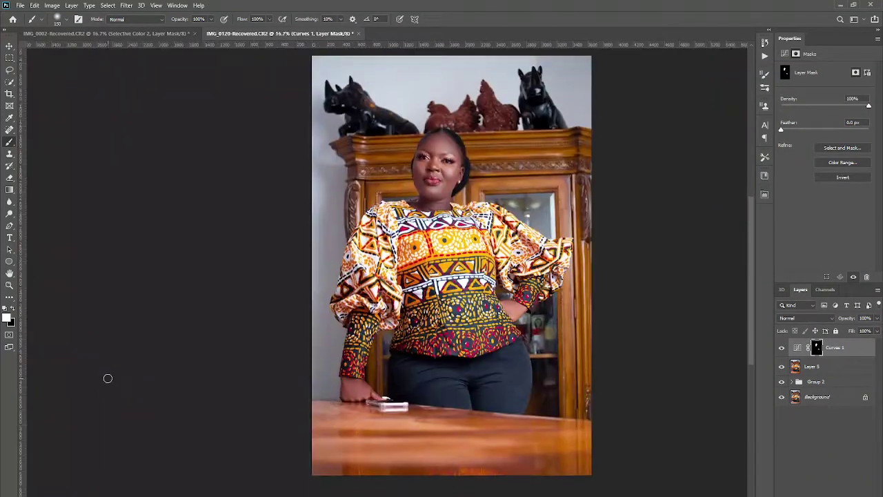
{"action": "scroll", "coordinate": [383, 376], "scroll_direction": "up", "scroll_amount": 2}
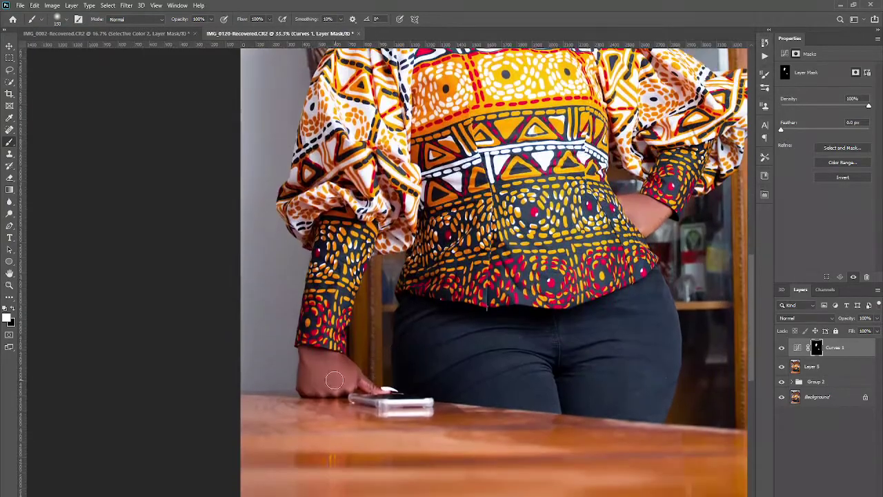
{"action": "scroll", "coordinate": [320, 373], "scroll_direction": "up", "scroll_amount": 2}
{"action": "scroll", "coordinate": [303, 362], "scroll_direction": "up", "scroll_amount": 2}
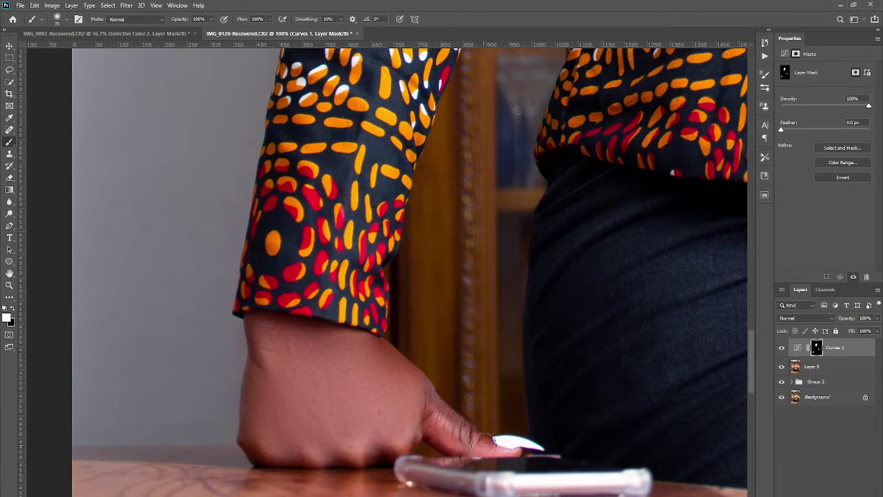
{"action": "left_click_drag", "start_coordinate": [482, 443], "coordinate": [379, 348]}
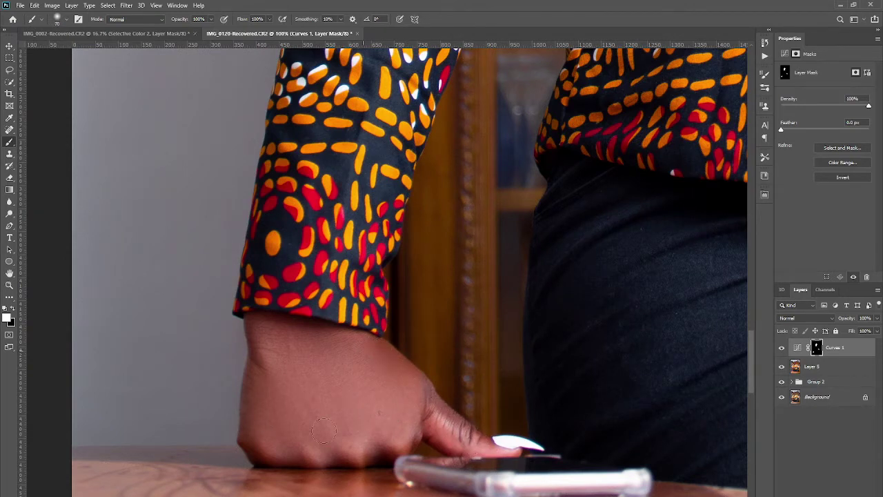
{"action": "left_click_drag", "start_coordinate": [323, 431], "coordinate": [360, 435]}
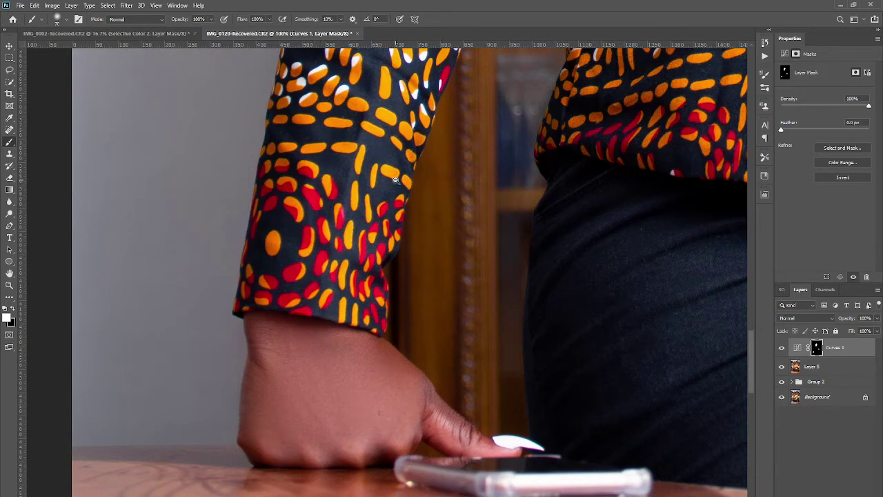
{"action": "scroll", "coordinate": [395, 180], "scroll_direction": "down", "scroll_amount": 2}
{"action": "scroll", "coordinate": [442, 207], "scroll_direction": "down", "scroll_amount": 1}
{"action": "scroll", "coordinate": [483, 228], "scroll_direction": "down", "scroll_amount": 1}
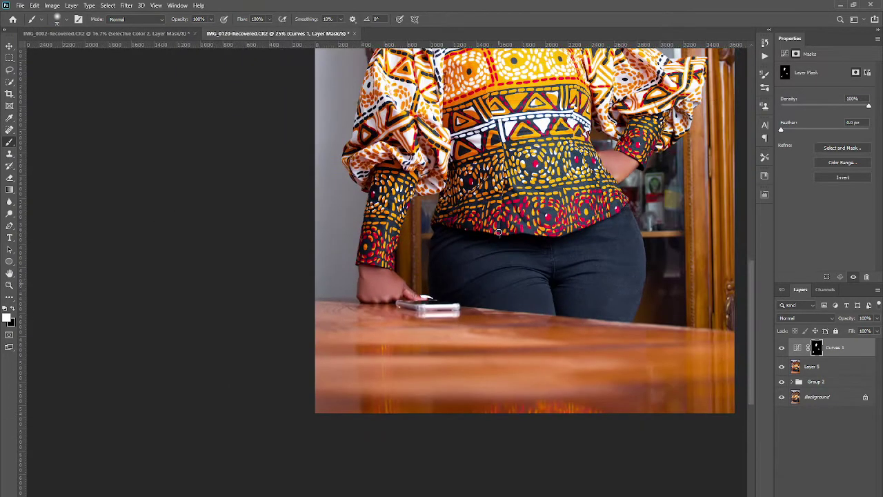
{"action": "scroll", "coordinate": [498, 231], "scroll_direction": "up", "scroll_amount": 3}
{"action": "scroll", "coordinate": [499, 234], "scroll_direction": "up", "scroll_amount": 2}
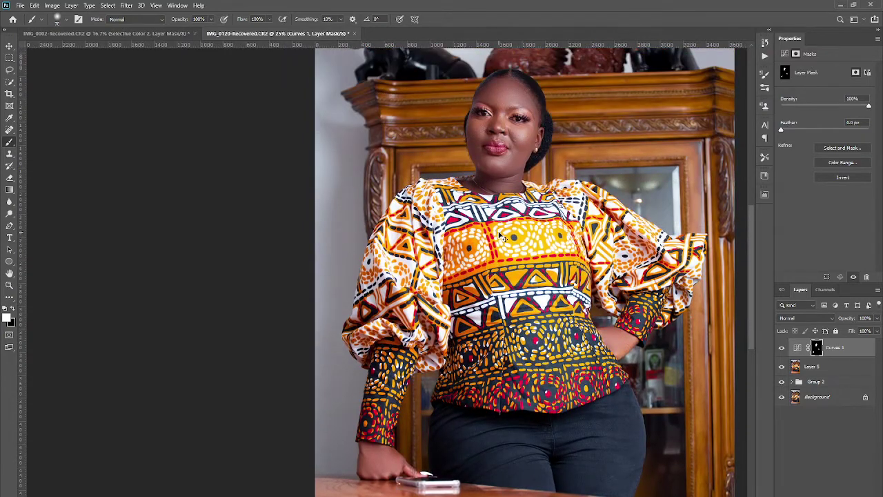
{"action": "scroll", "coordinate": [502, 236], "scroll_direction": "down", "scroll_amount": 1}
{"action": "scroll", "coordinate": [479, 291], "scroll_direction": "down", "scroll_amount": 1}
{"action": "scroll", "coordinate": [479, 290], "scroll_direction": "down", "scroll_amount": 1}
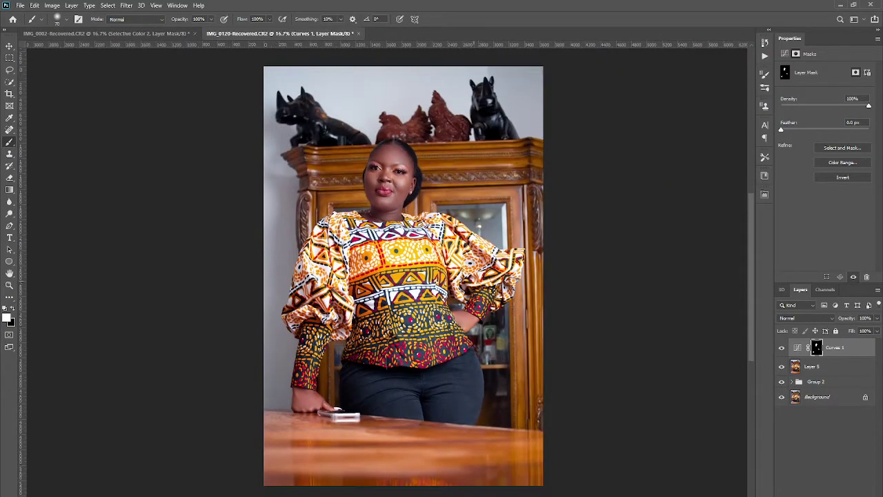
{"action": "left_click", "coordinate": [782, 350]}
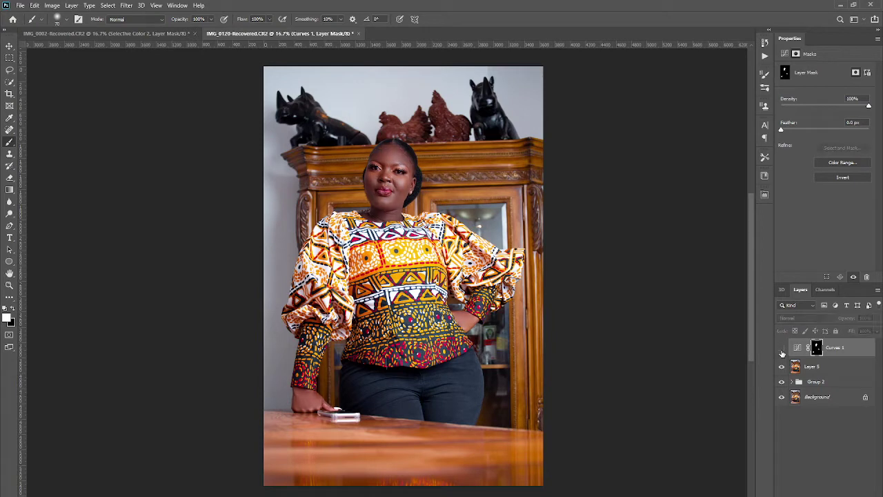
{"action": "left_click", "coordinate": [781, 350]}
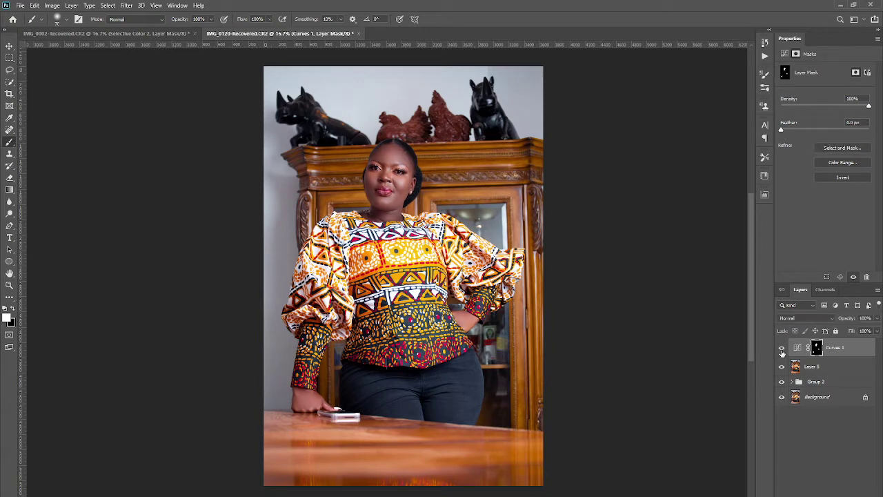
{"action": "left_click", "coordinate": [782, 349]}
{"action": "left_click", "coordinate": [782, 351]}
{"action": "left_click", "coordinate": [782, 351]}
{"action": "left_click", "coordinate": [782, 351]}
{"action": "left_click", "coordinate": [782, 351]}
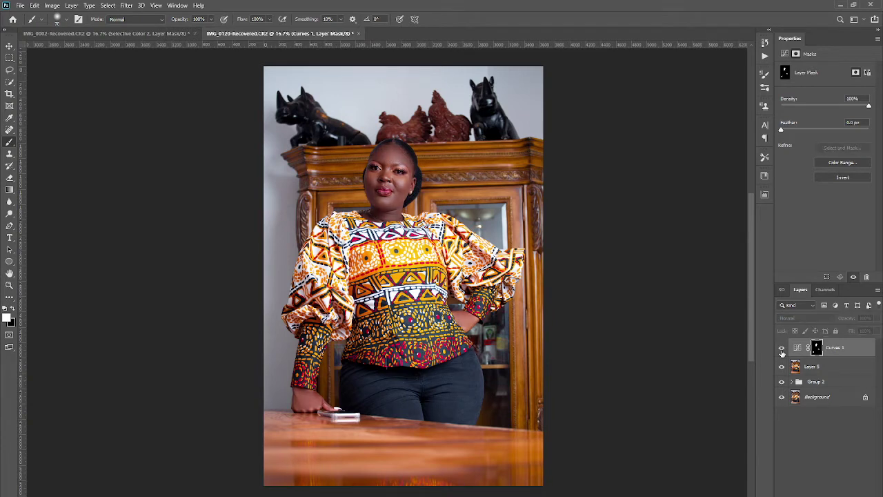
{"action": "left_click", "coordinate": [782, 350]}
{"action": "left_click", "coordinate": [782, 351]}
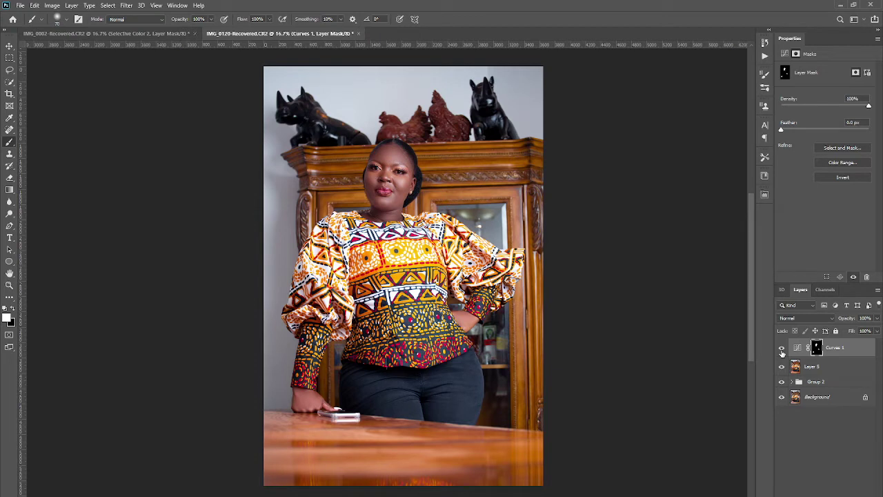
{"action": "left_click", "coordinate": [781, 350]}
{"action": "left_click", "coordinate": [781, 351]}
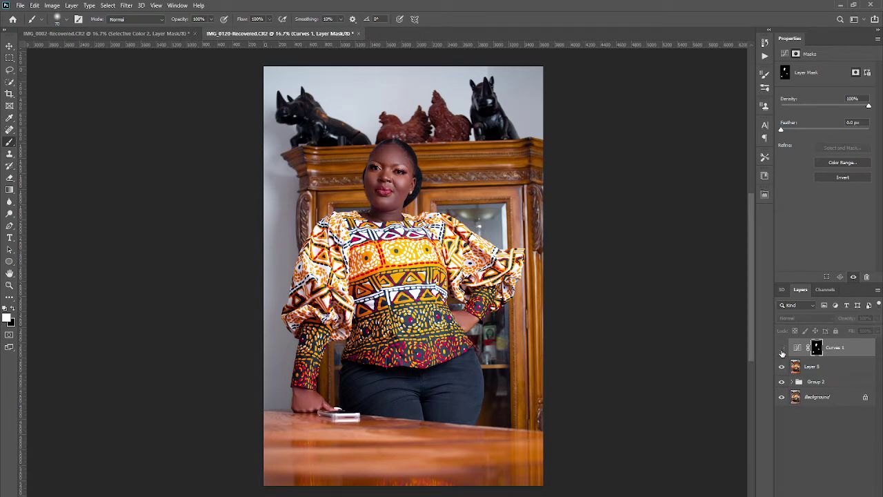
{"action": "left_click", "coordinate": [782, 350]}
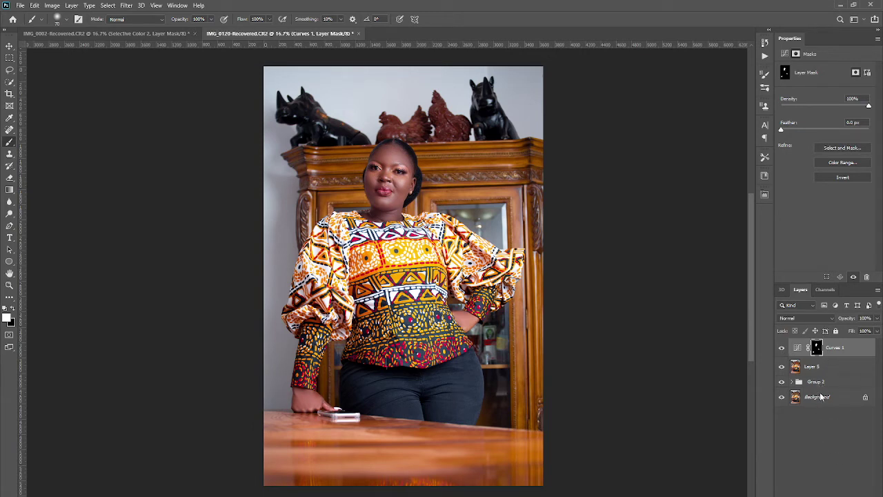
- Add a Curves 2 adjustment with a shadow point and a slightly lowered highlight point
{"action": "key", "text": "ctrl+m"}
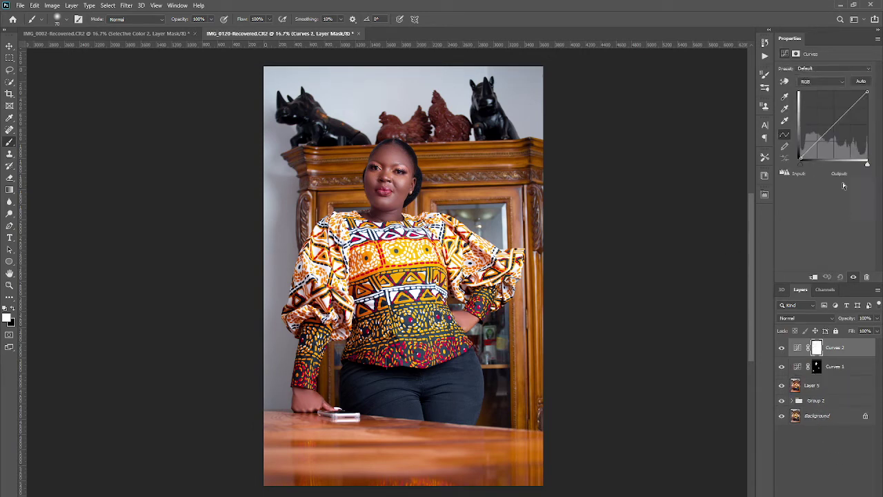
{"action": "left_click_drag", "start_coordinate": [817, 143], "coordinate": [818, 143]}
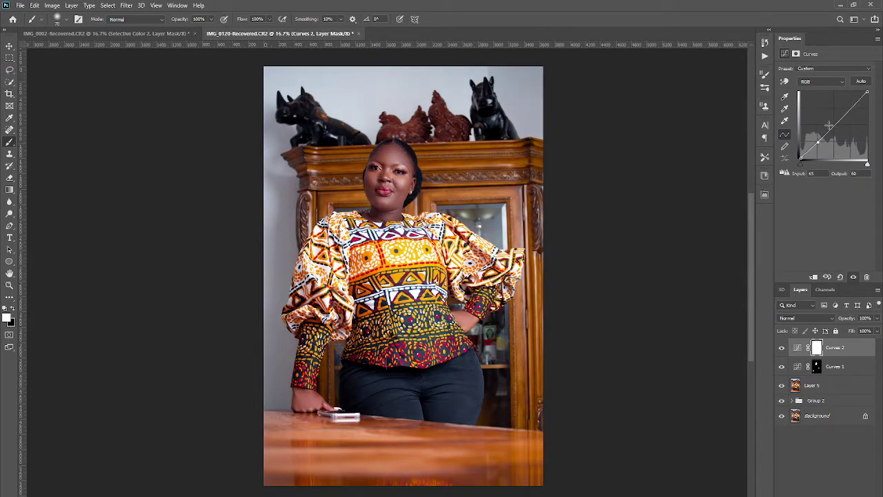
{"action": "left_click", "coordinate": [849, 110]}
{"action": "left_click_drag", "start_coordinate": [849, 110], "coordinate": [850, 112]}
- Group Curves 1 and Curves 2 into Group 3 and compare the photo with it on and off
{"action": "left_click", "coordinate": [830, 371], "text": "shift"}
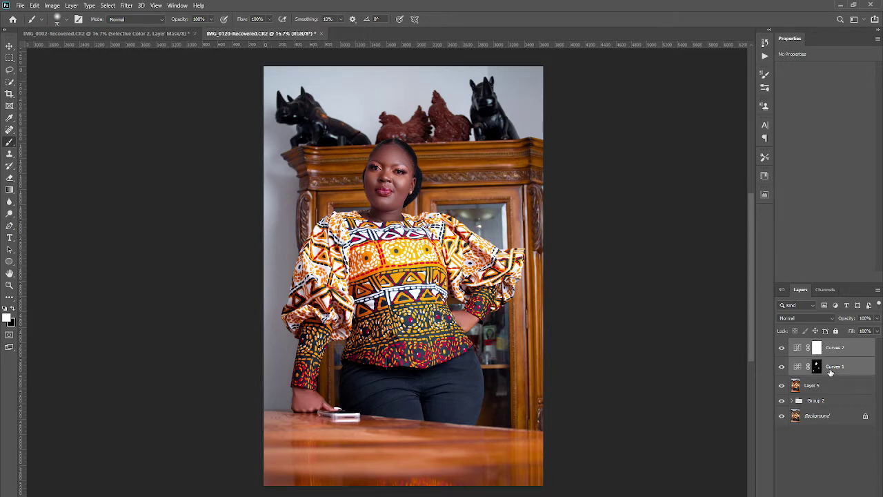
{"action": "key", "text": "ctrl+g"}
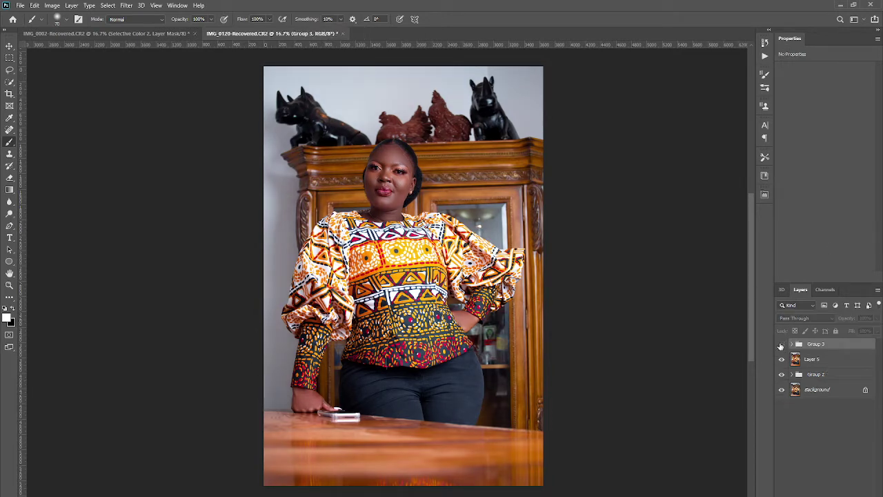
{"action": "left_click", "coordinate": [781, 345]}
{"action": "left_click", "coordinate": [781, 345]}
{"action": "left_click", "coordinate": [781, 345]}
{"action": "left_click", "coordinate": [781, 345]}
{"action": "left_click", "coordinate": [781, 345]}
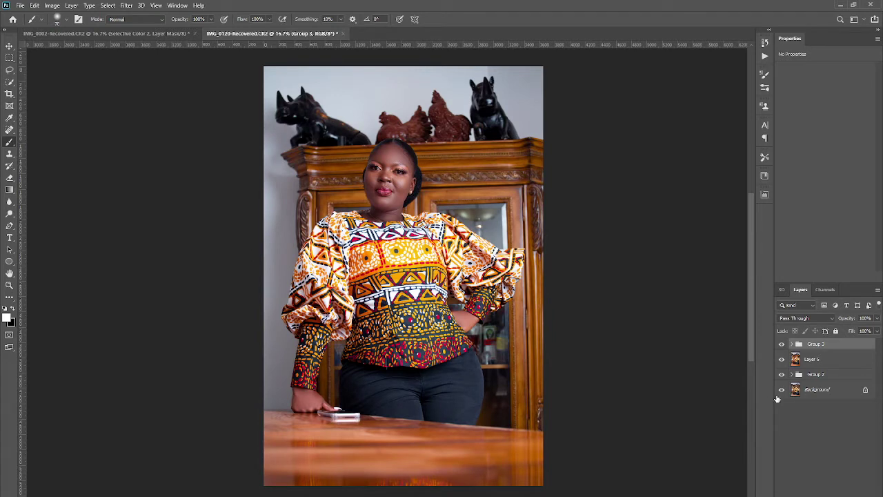
- Select all layers down to Group 2 and stamp visible into Layer 6
{"action": "left_click", "coordinate": [832, 379], "text": "shift"}
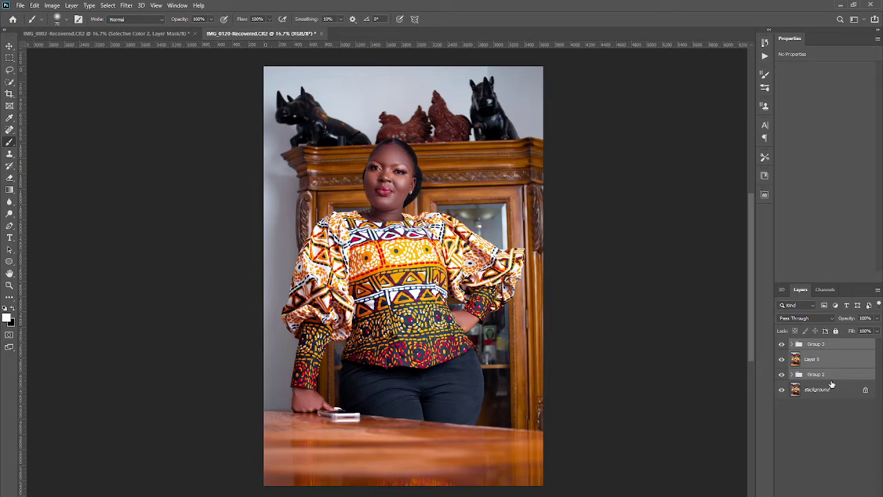
{"action": "key", "text": "ctrl+shift+alt+e"}
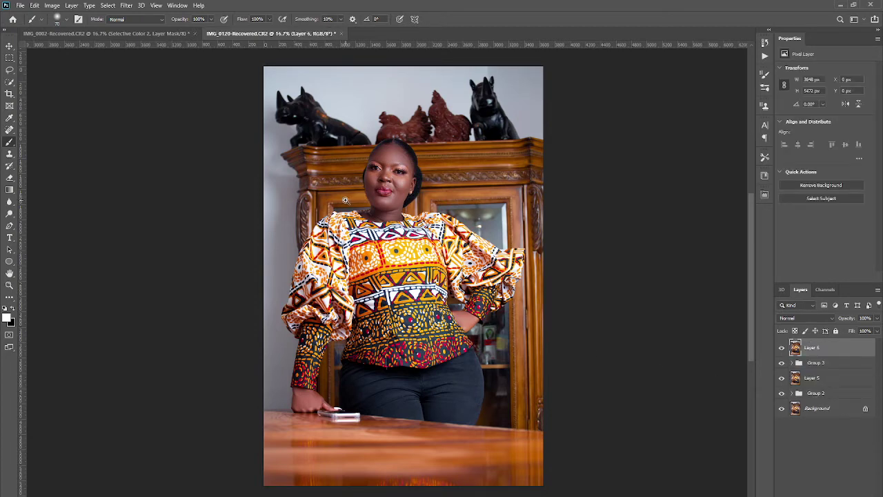
{"action": "mouse_move", "coordinate": [345, 200]}
{"action": "left_mouse_down"}
{"action": "mouse_move", "coordinate": [390, 200]}
{"action": "mouse_move", "coordinate": [398, 215]}
{"action": "left_mouse_up"}
{"action": "key", "text": "ctrl+minus"}
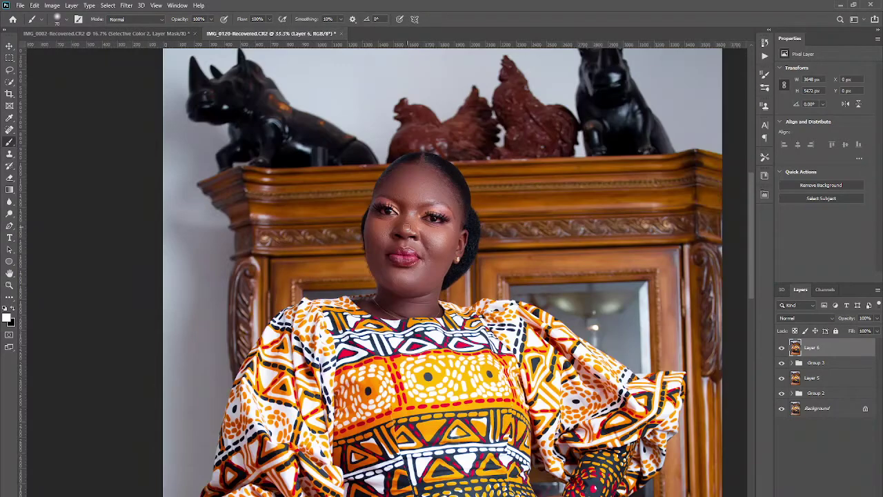
{"action": "scroll", "coordinate": [408, 235], "scroll_direction": "up", "scroll_amount": 1}
{"action": "key", "text": "ctrl+minus"}
{"action": "key", "text": "ctrl+minus"}
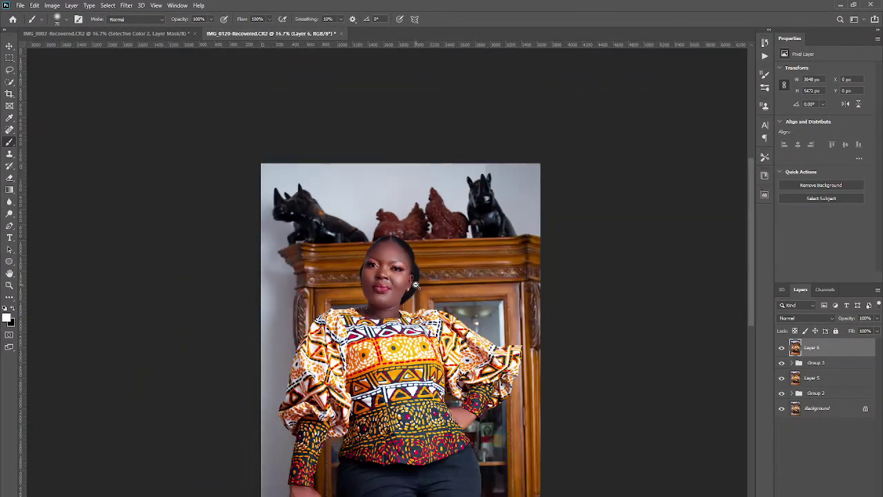
{"action": "scroll", "coordinate": [417, 283], "scroll_direction": "down", "scroll_amount": 2}
{"action": "scroll", "coordinate": [424, 259], "scroll_direction": "up", "scroll_amount": 1}
{"action": "scroll", "coordinate": [425, 259], "scroll_direction": "up", "scroll_amount": 1}
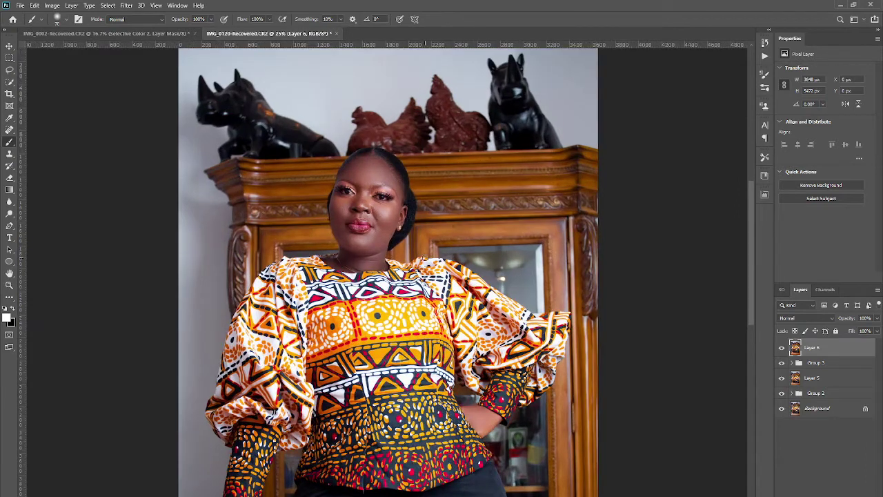
{"action": "scroll", "coordinate": [425, 258], "scroll_direction": "up", "scroll_amount": 1}
{"action": "scroll", "coordinate": [425, 258], "scroll_direction": "up", "scroll_amount": 1}
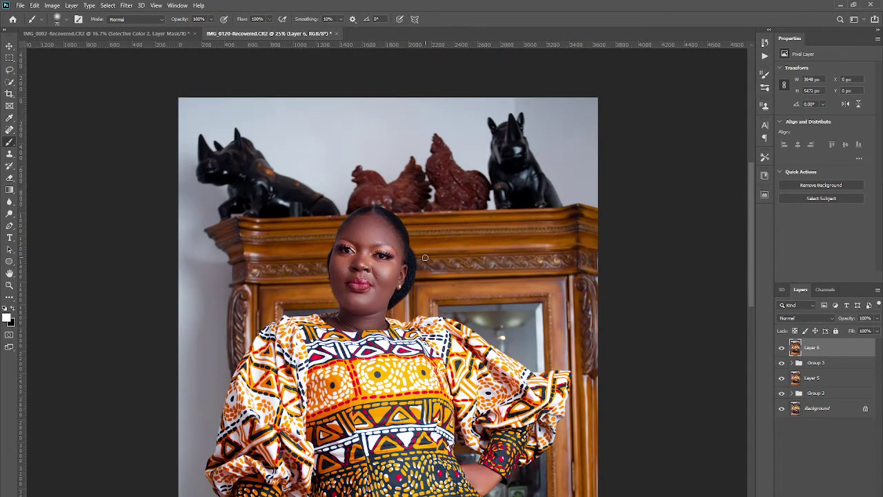
{"action": "scroll", "coordinate": [425, 258], "scroll_direction": "down", "scroll_amount": 2}
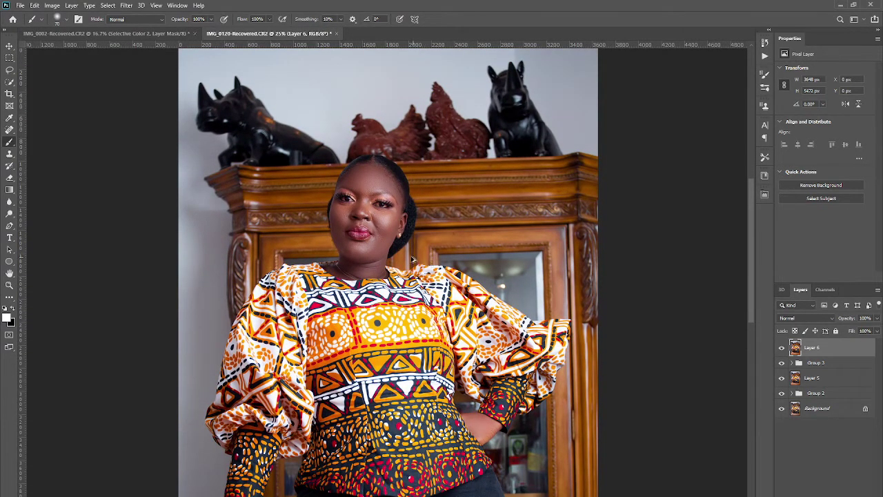
{"action": "scroll", "coordinate": [412, 259], "scroll_direction": "down", "scroll_amount": 1}
{"action": "scroll", "coordinate": [412, 260], "scroll_direction": "down", "scroll_amount": 2}
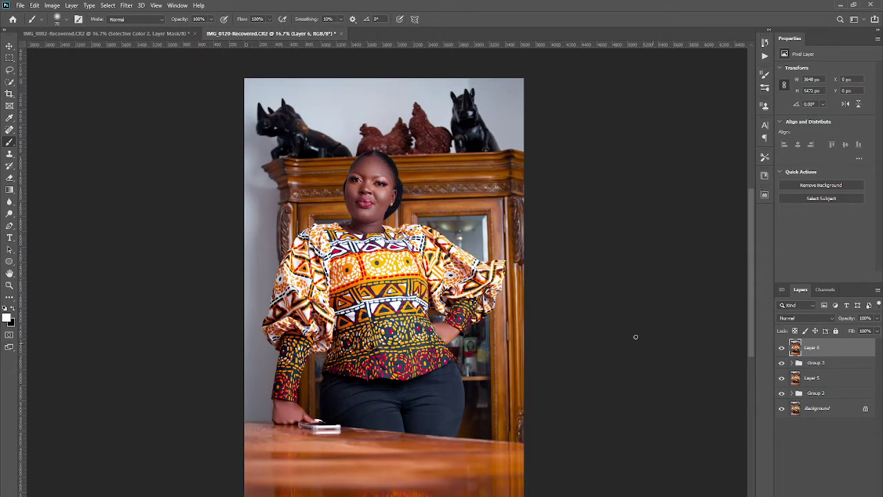
{"action": "scroll", "coordinate": [385, 198], "scroll_direction": "up", "scroll_amount": 1}
{"action": "scroll", "coordinate": [385, 198], "scroll_direction": "up", "scroll_amount": 3}
{"action": "scroll", "coordinate": [385, 198], "scroll_direction": "up", "scroll_amount": 2}
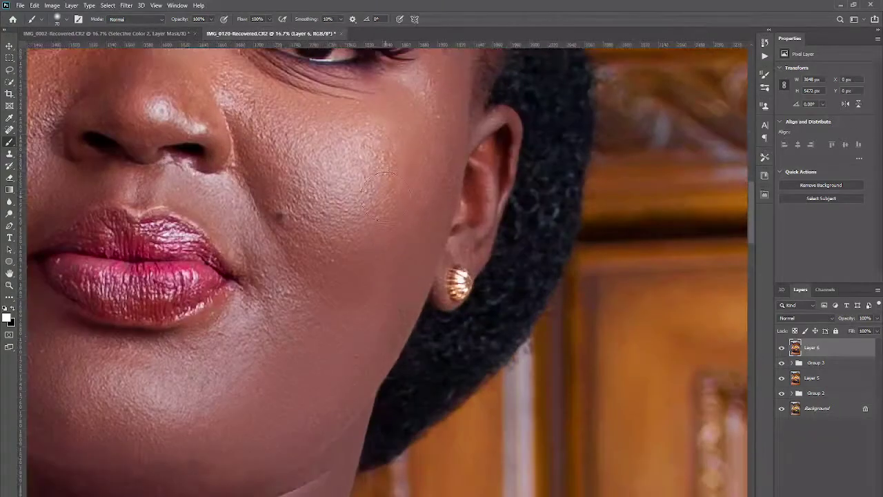
{"action": "scroll", "coordinate": [387, 200], "scroll_direction": "down", "scroll_amount": 1}
{"action": "scroll", "coordinate": [386, 200], "scroll_direction": "down", "scroll_amount": 2}
{"action": "scroll", "coordinate": [312, 268], "scroll_direction": "up", "scroll_amount": 1}
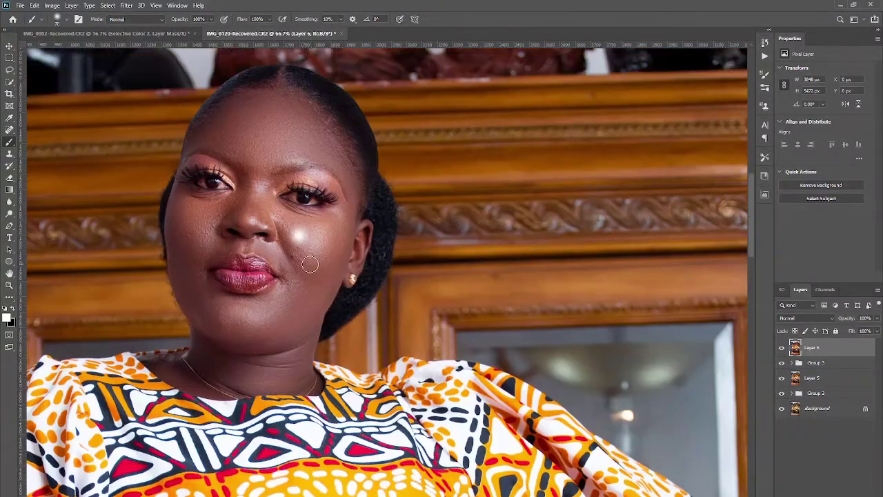
{"action": "scroll", "coordinate": [301, 213], "scroll_direction": "down", "scroll_amount": 1}
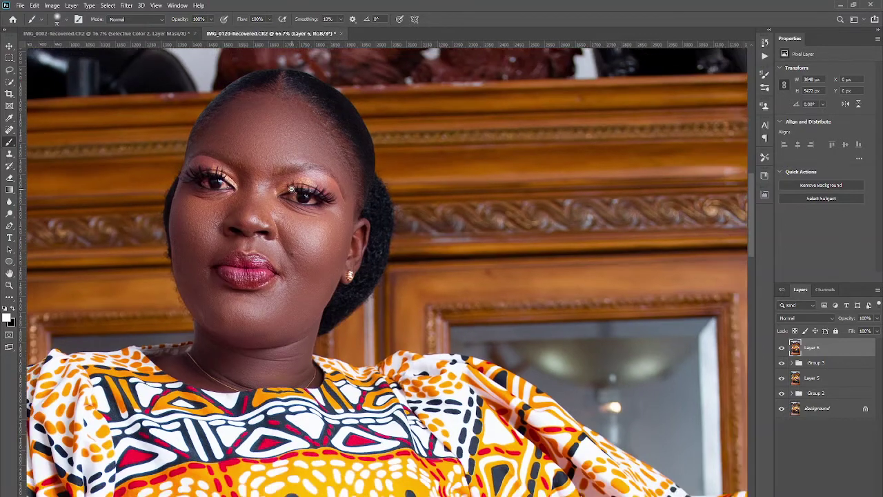
{"action": "scroll", "coordinate": [585, 326], "scroll_direction": "left", "scroll_amount": 2}
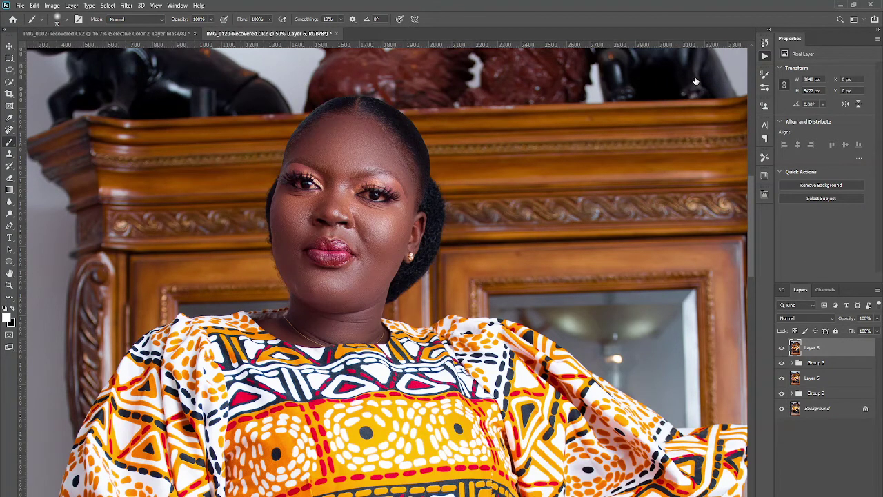
- Add masked Dodge (Screen) and Burn (Multiply) Levels layers with F2/F3 and group them together
{"action": "key", "text": "F2"}
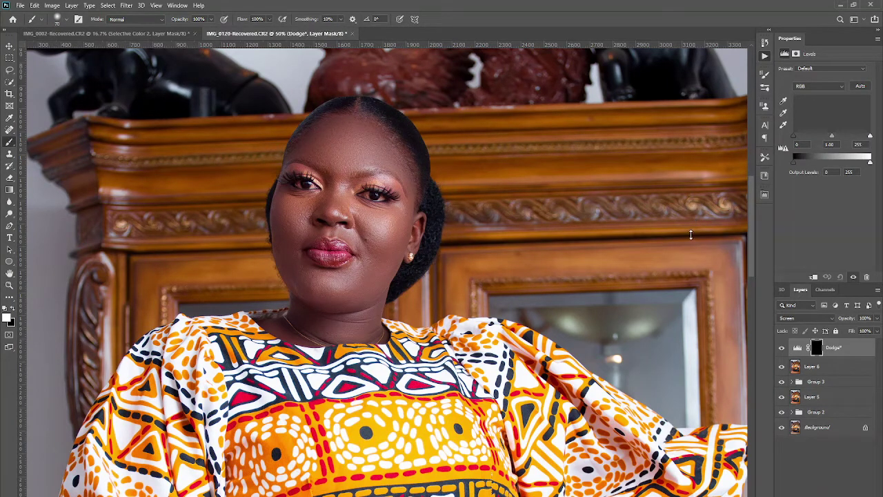
{"action": "key", "text": "F3"}
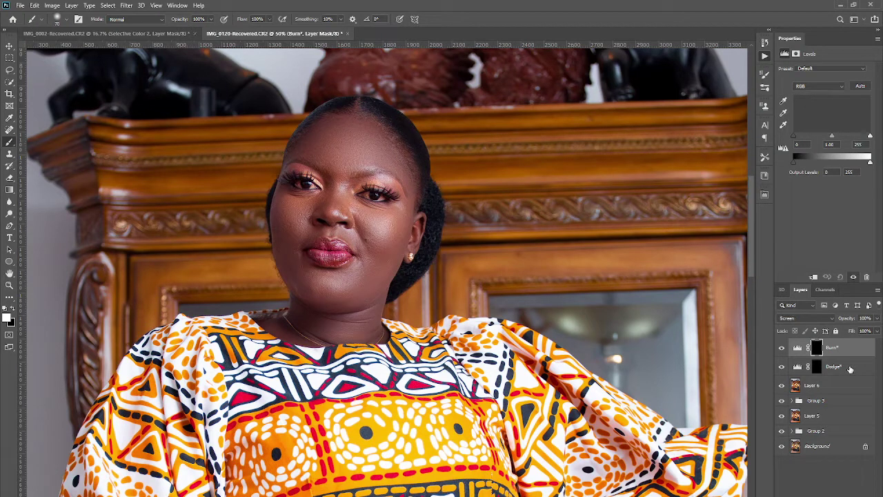
{"action": "left_click", "coordinate": [850, 370]}
{"action": "left_click", "coordinate": [853, 354], "text": "shift"}
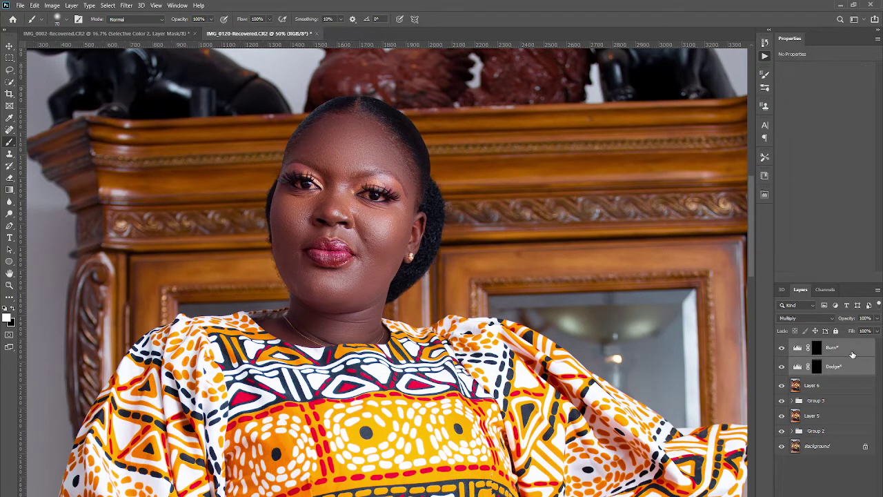
{"action": "key", "text": "ctrl+g"}
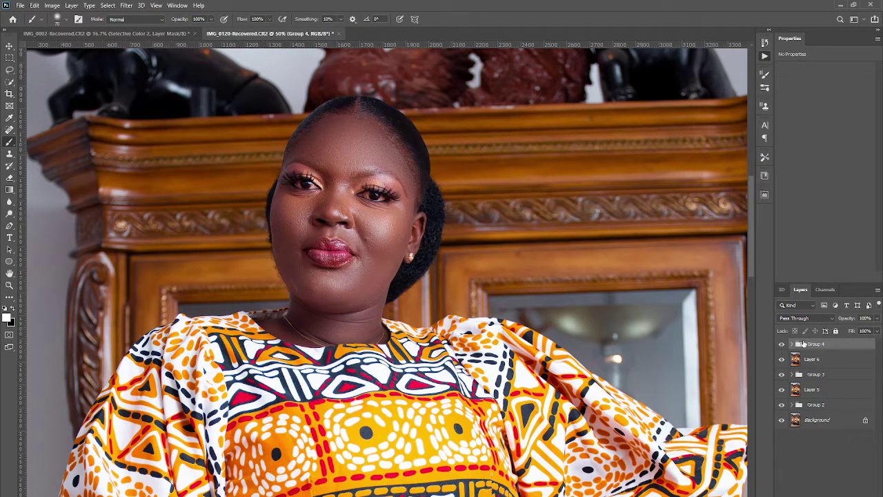
{"action": "double_click", "coordinate": [817, 344]}
{"action": "type", "text": "d & b"}
- Name the group 'd & b' and drag the Black & White 1 Reds slider down to -95
{"action": "key", "text": "Return"}
{"action": "left_click", "coordinate": [792, 344]}
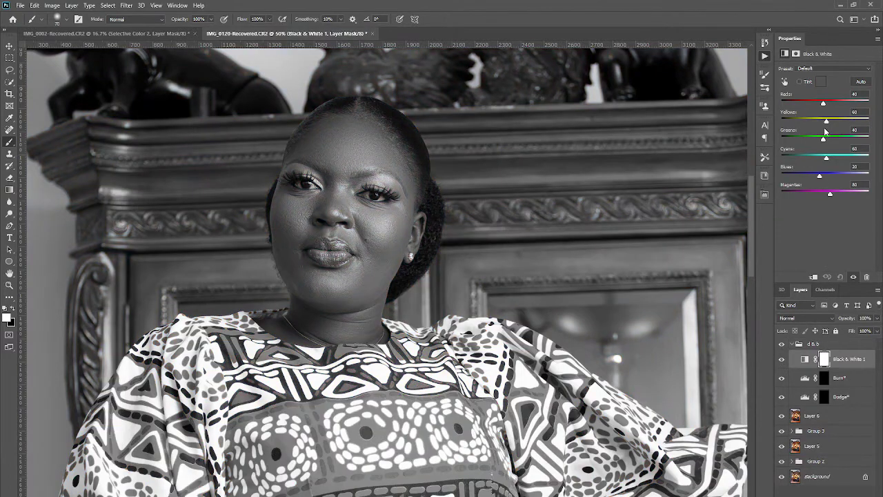
{"action": "left_click_drag", "start_coordinate": [816, 107], "coordinate": [805, 116]}
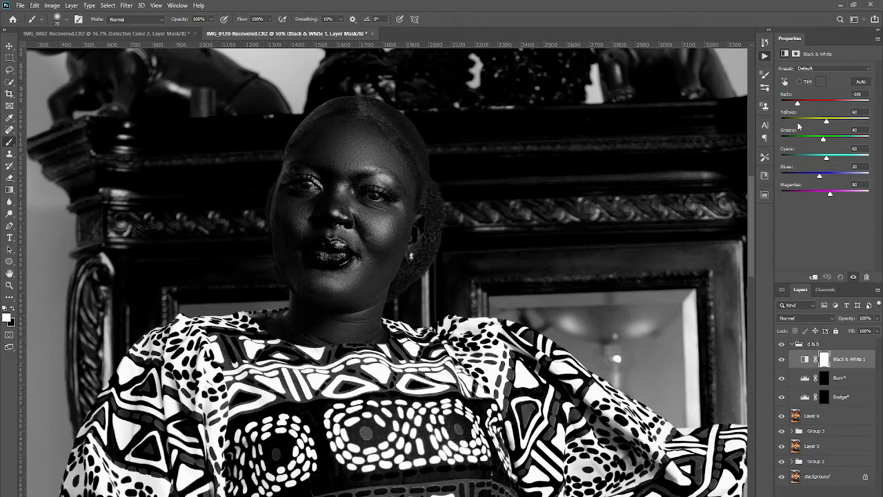
{"action": "left_click_drag", "start_coordinate": [799, 125], "coordinate": [801, 126]}
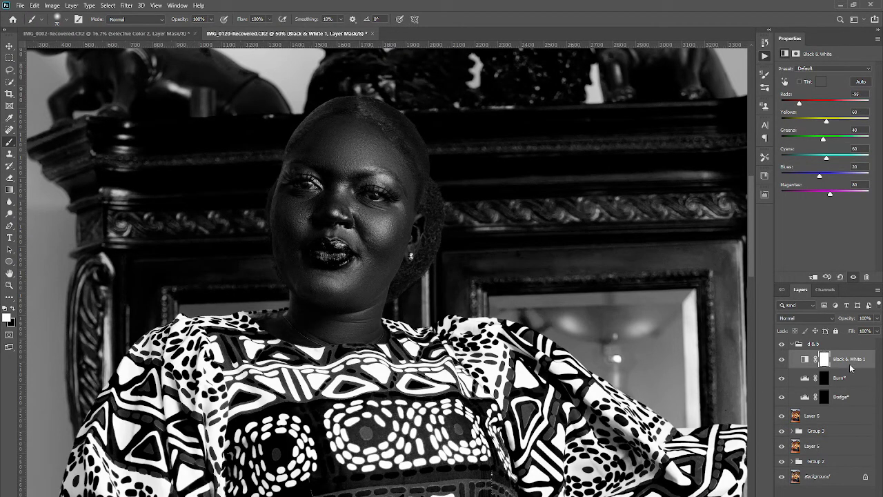
{"action": "left_click", "coordinate": [823, 378]}
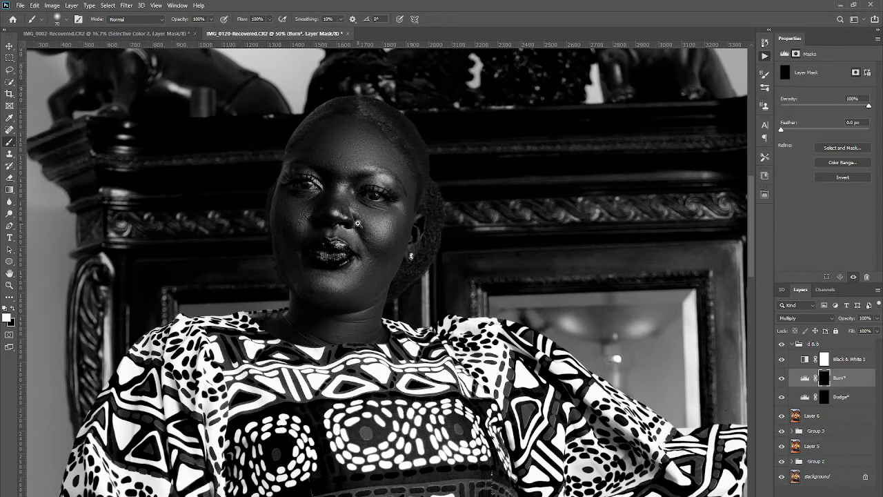
- Zoom in on the face, target the Dodge layer's black mask, and set brush opacity to 5%
{"action": "scroll", "coordinate": [358, 223], "scroll_direction": "up", "scroll_amount": 1}
{"action": "scroll", "coordinate": [366, 277], "scroll_direction": "left", "scroll_amount": 2}
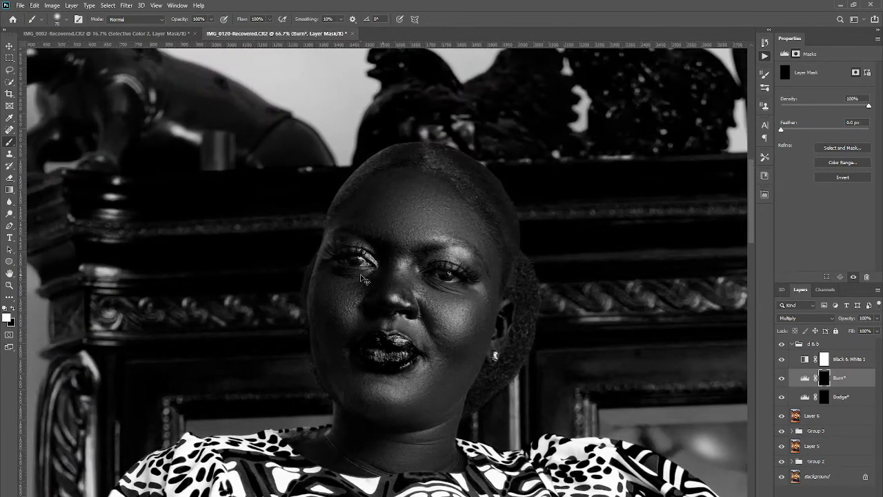
{"action": "left_click", "coordinate": [831, 398]}
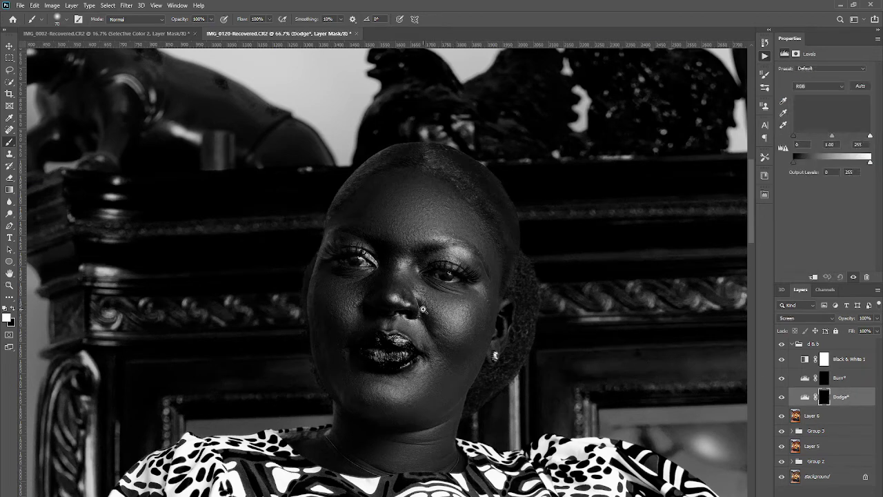
{"action": "scroll", "coordinate": [429, 302], "scroll_direction": "up", "scroll_amount": 1}
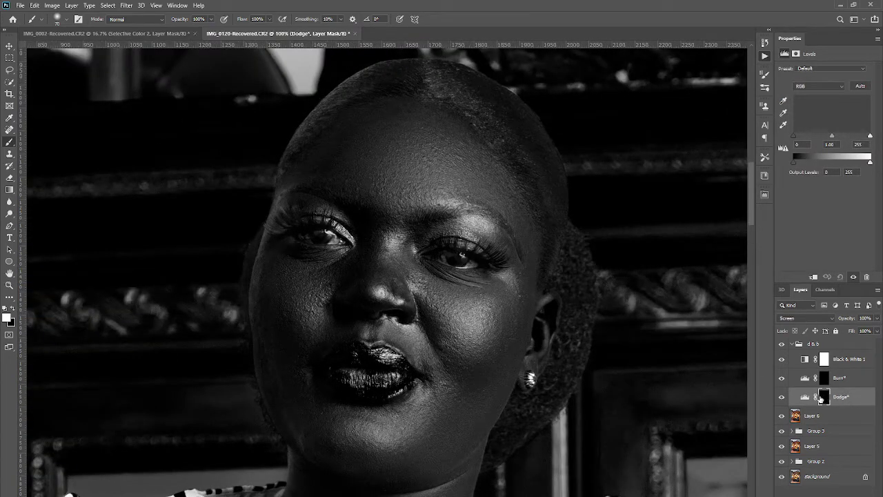
{"action": "left_click", "coordinate": [821, 398]}
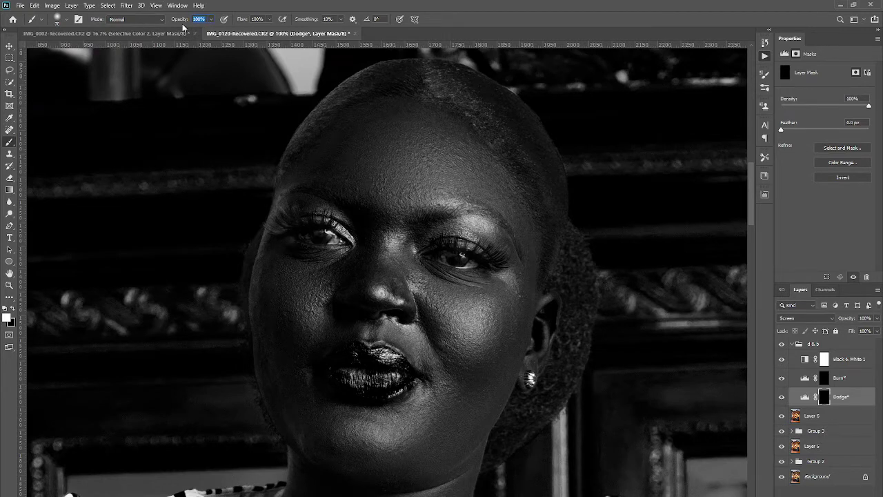
{"action": "type", "text": "5"}
{"action": "key", "text": "Return"}
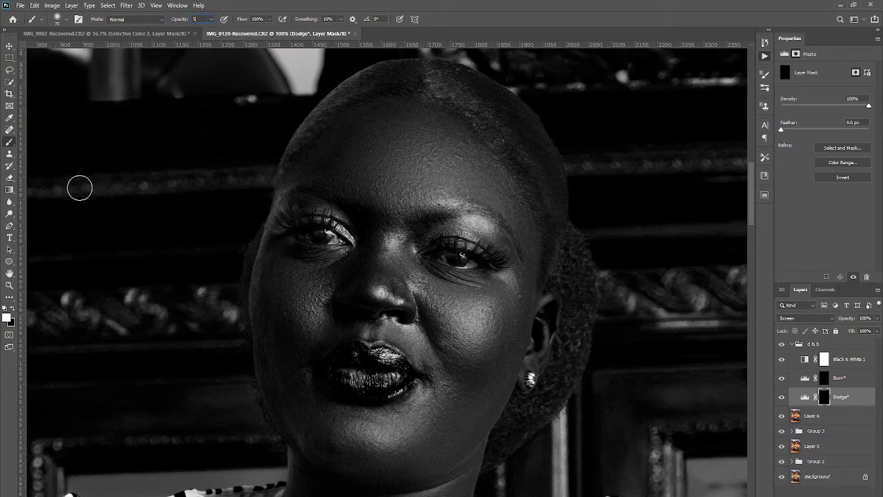
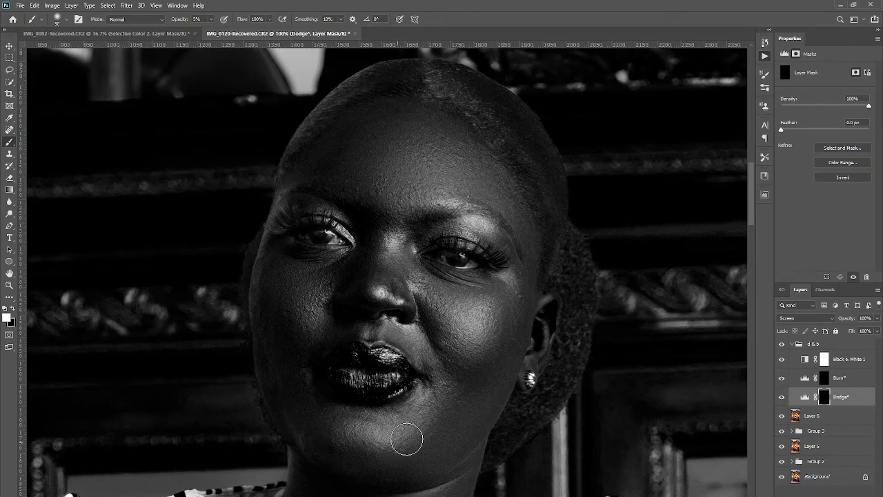
- Toggle the Dodge layer off and on to compare the face's brightening, leaving it visible
{"action": "scroll", "coordinate": [414, 420], "scroll_direction": "down", "scroll_amount": 2}
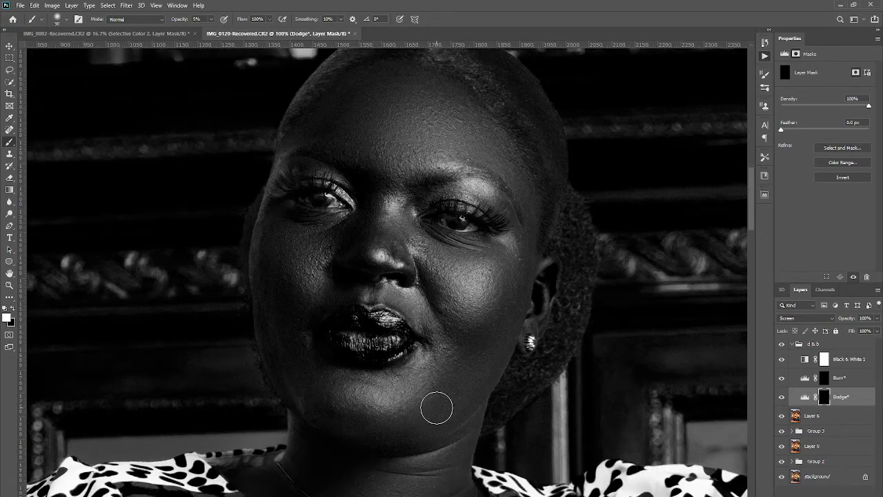
{"action": "scroll", "coordinate": [459, 425], "scroll_direction": "down", "scroll_amount": 2}
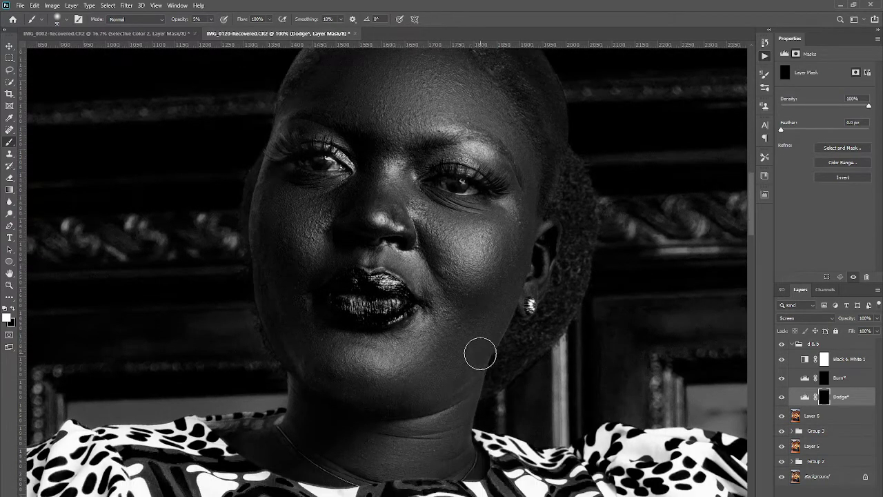
{"action": "scroll", "coordinate": [352, 373], "scroll_direction": "up", "scroll_amount": 3}
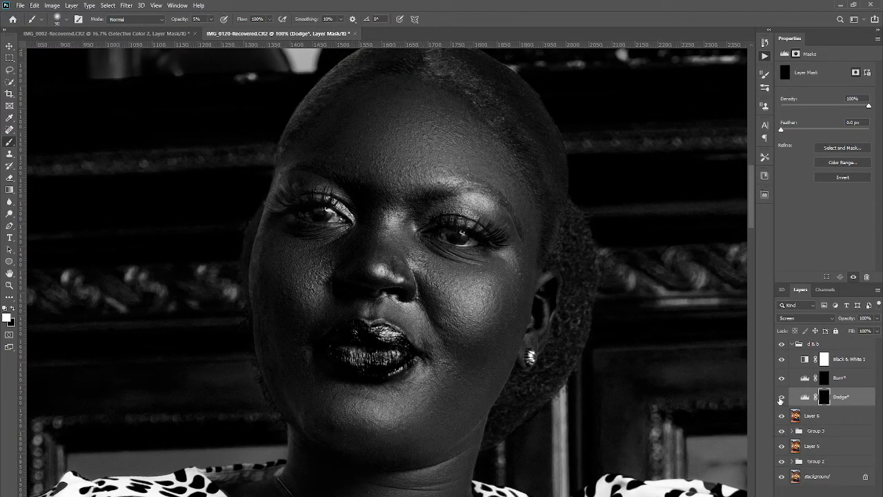
{"action": "left_click", "coordinate": [782, 397]}
{"action": "left_click", "coordinate": [781, 397]}
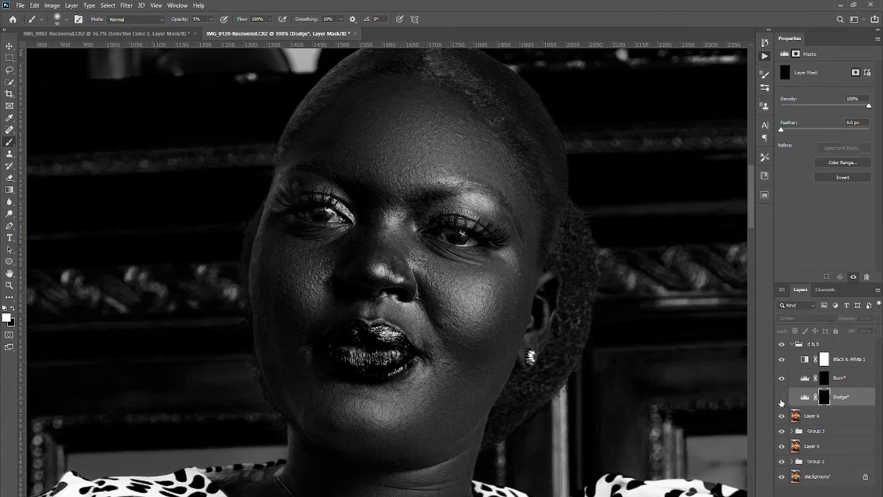
{"action": "left_click", "coordinate": [782, 397]}
{"action": "scroll", "coordinate": [383, 455], "scroll_direction": "down", "scroll_amount": 2}
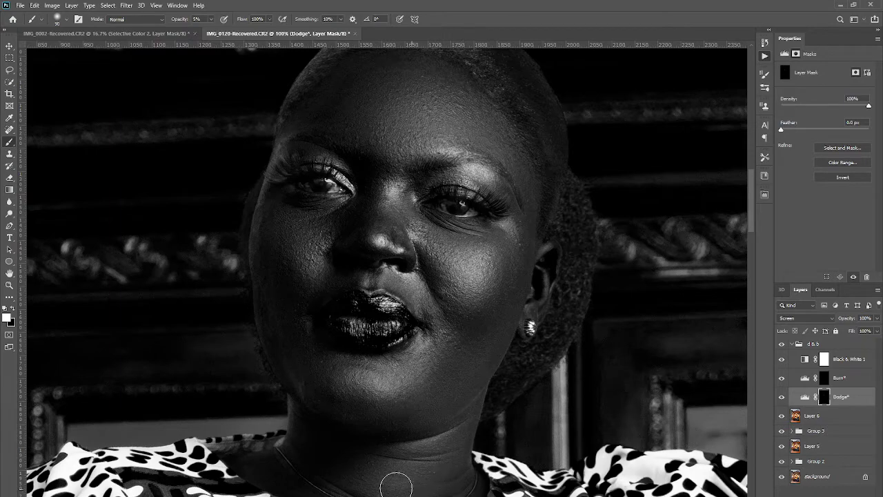
- Paint soft 5% white burn strokes on the Burn mask to darken the chin and jaw shadows
{"action": "left_click", "coordinate": [827, 381]}
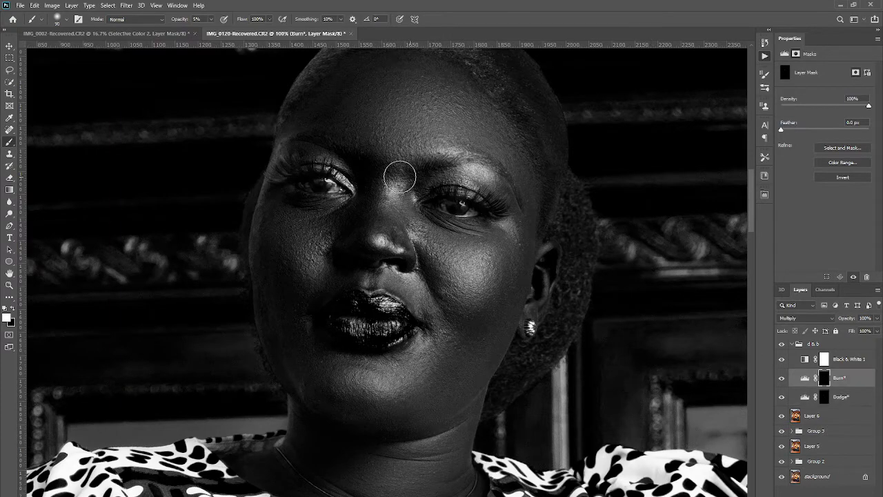
{"action": "scroll", "coordinate": [404, 173], "scroll_direction": "up", "scroll_amount": 2}
{"action": "scroll", "coordinate": [365, 172], "scroll_direction": "up", "scroll_amount": 2}
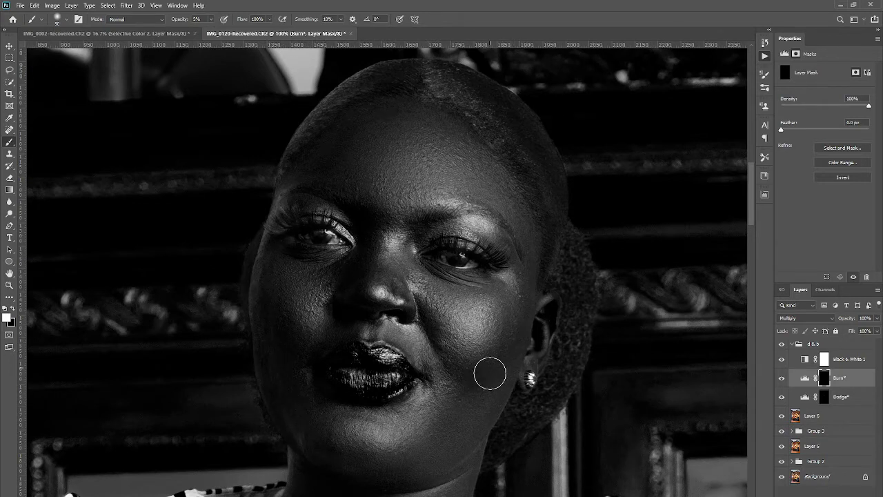
{"action": "scroll", "coordinate": [403, 445], "scroll_direction": "down", "scroll_amount": 1}
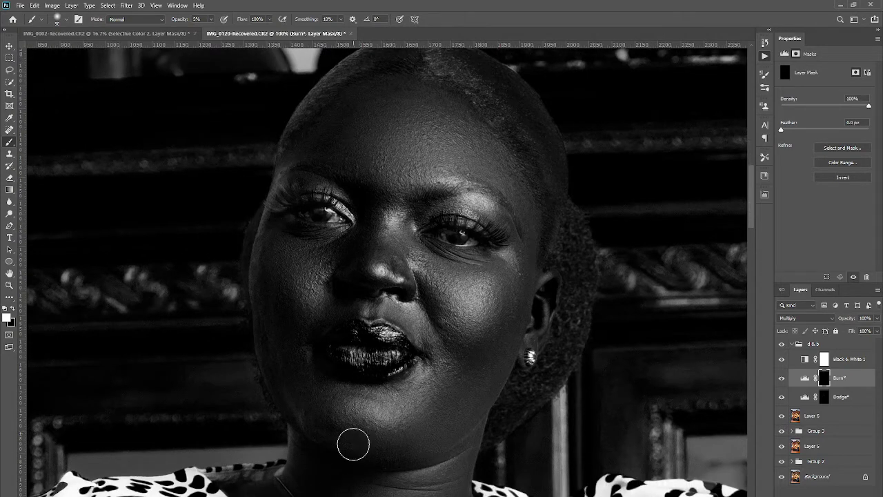
{"action": "scroll", "coordinate": [345, 455], "scroll_direction": "down", "scroll_amount": 1}
{"action": "scroll", "coordinate": [321, 452], "scroll_direction": "down", "scroll_amount": 1}
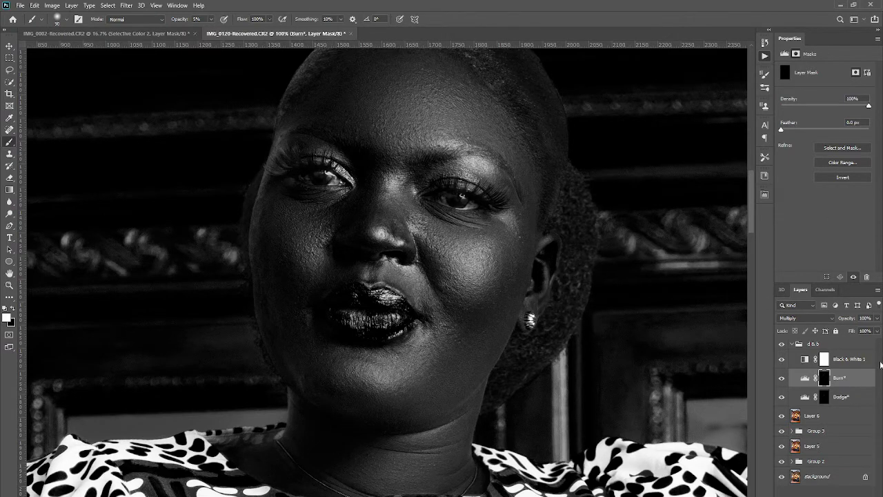
{"action": "left_click", "coordinate": [826, 403]}
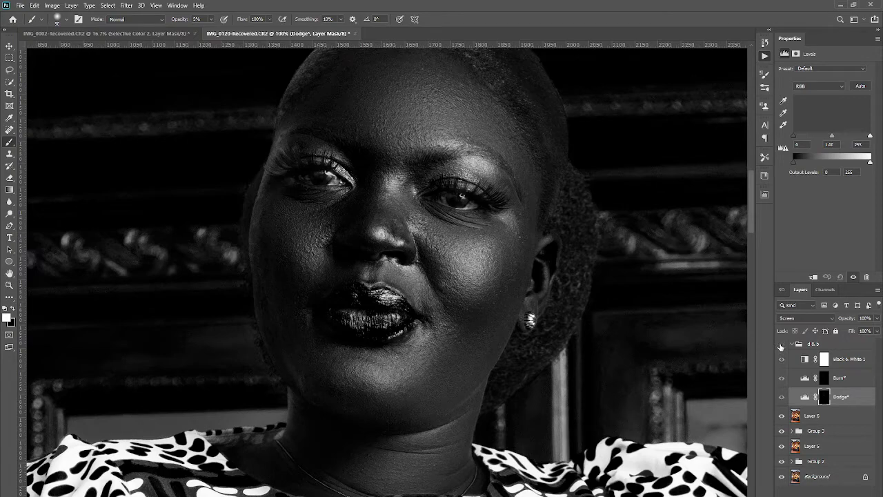
- Burn shadows into the woman's patterned top on the Burn layer mask
{"action": "left_click", "coordinate": [781, 346]}
{"action": "scroll", "coordinate": [467, 210], "scroll_direction": "down", "scroll_amount": 3}
{"action": "scroll", "coordinate": [640, 414], "scroll_direction": "down", "scroll_amount": 4}
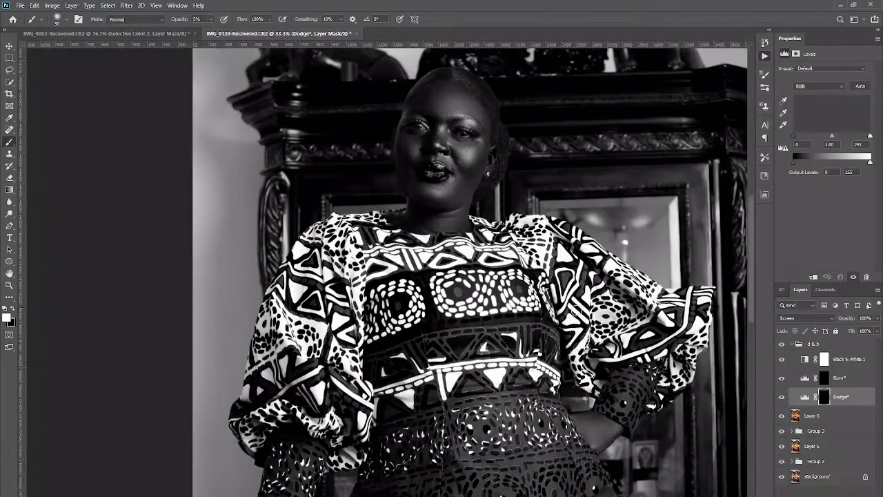
{"action": "scroll", "coordinate": [641, 414], "scroll_direction": "up", "scroll_amount": 1}
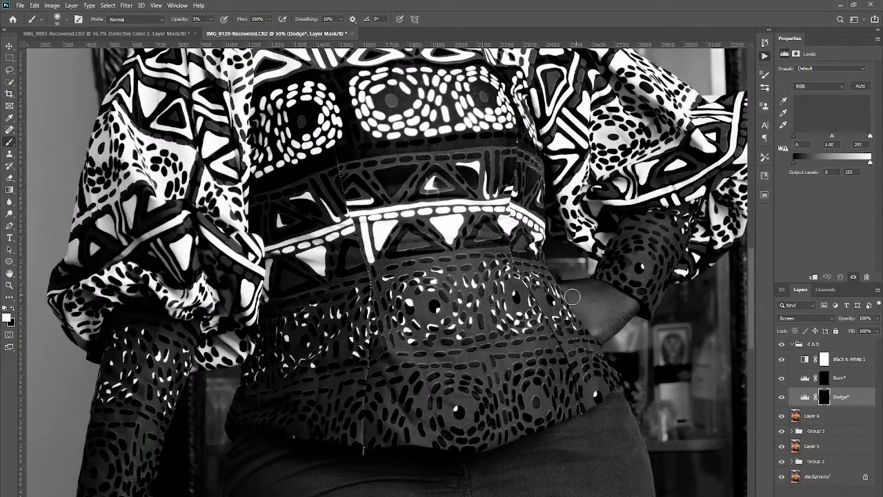
{"action": "left_click", "coordinate": [825, 378]}
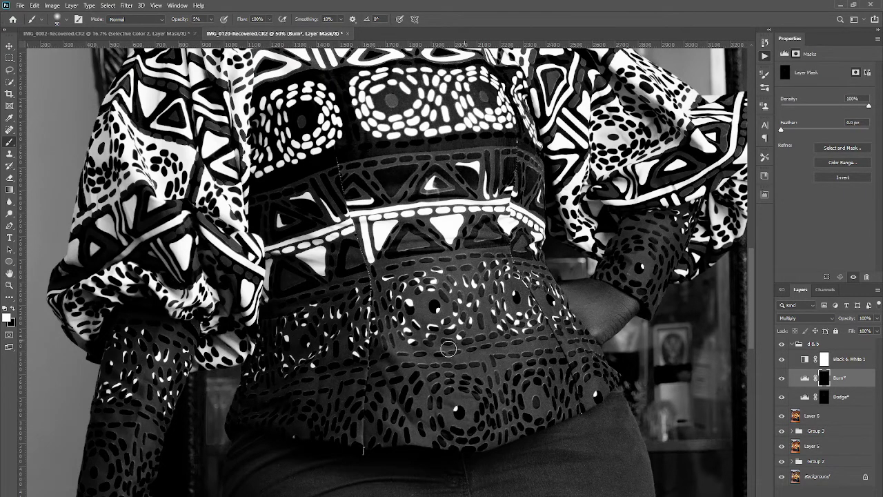
{"action": "scroll", "coordinate": [282, 307], "scroll_direction": "down", "scroll_amount": 2}
{"action": "scroll", "coordinate": [271, 322], "scroll_direction": "down", "scroll_amount": 1}
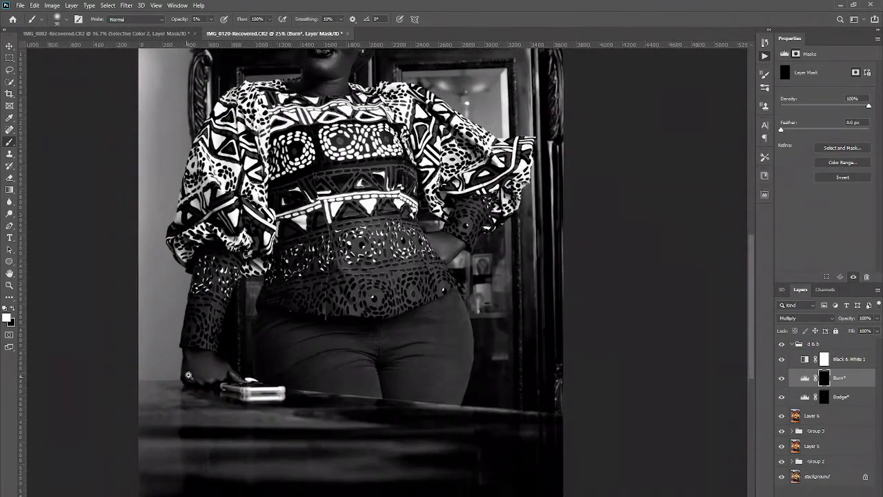
{"action": "scroll", "coordinate": [207, 356], "scroll_direction": "up", "scroll_amount": 2}
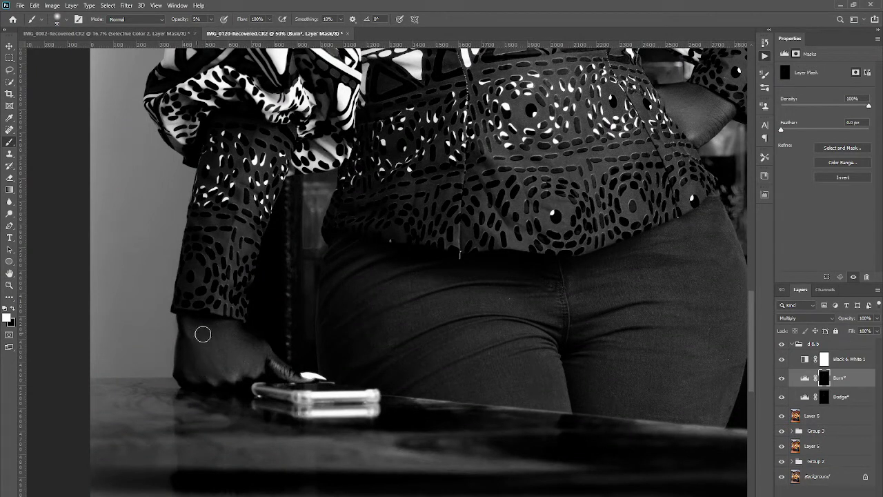
- Dodge highlights onto the woman's hand resting on the table via the Dodge mask
{"action": "left_click", "coordinate": [821, 399]}
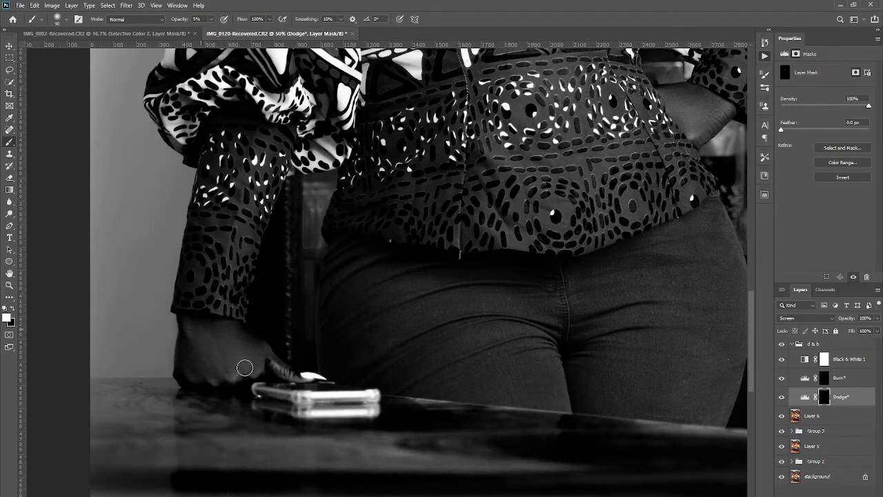
{"action": "scroll", "coordinate": [229, 359], "scroll_direction": "down", "scroll_amount": 3}
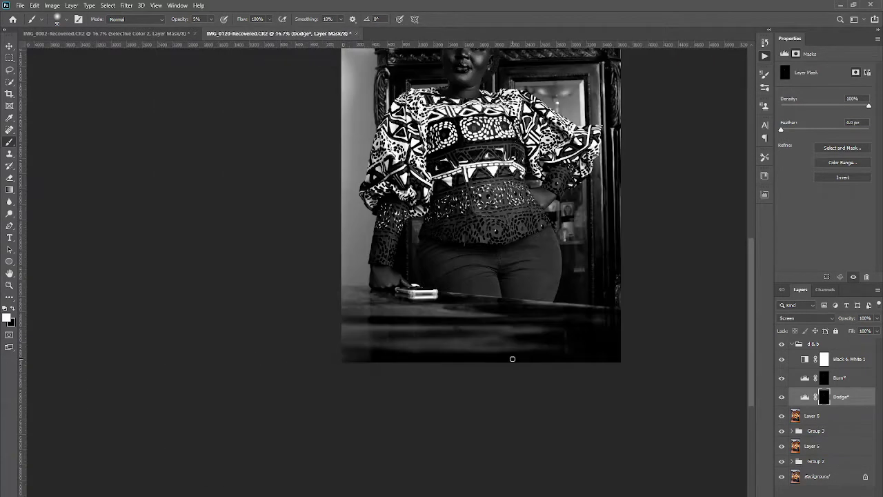
{"action": "scroll", "coordinate": [511, 302], "scroll_direction": "up", "scroll_amount": 1}
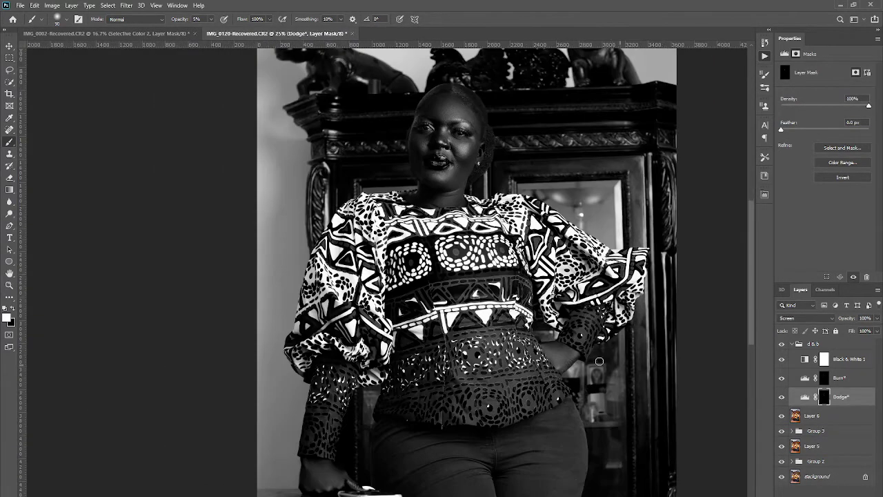
{"action": "scroll", "coordinate": [510, 295], "scroll_direction": "right", "scroll_amount": 2}
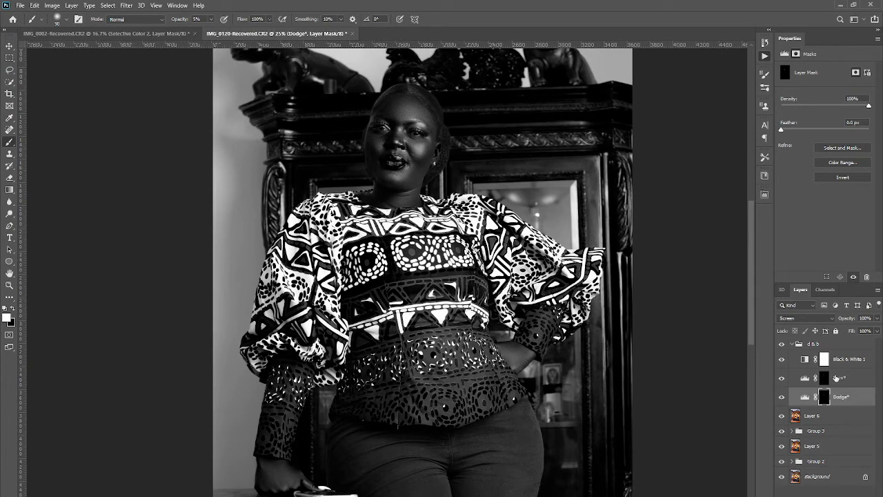
{"action": "left_click", "coordinate": [842, 362]}
- Compare the colour photo with Black & White 1 hidden and the d & b group toggled
{"action": "left_click", "coordinate": [782, 359]}
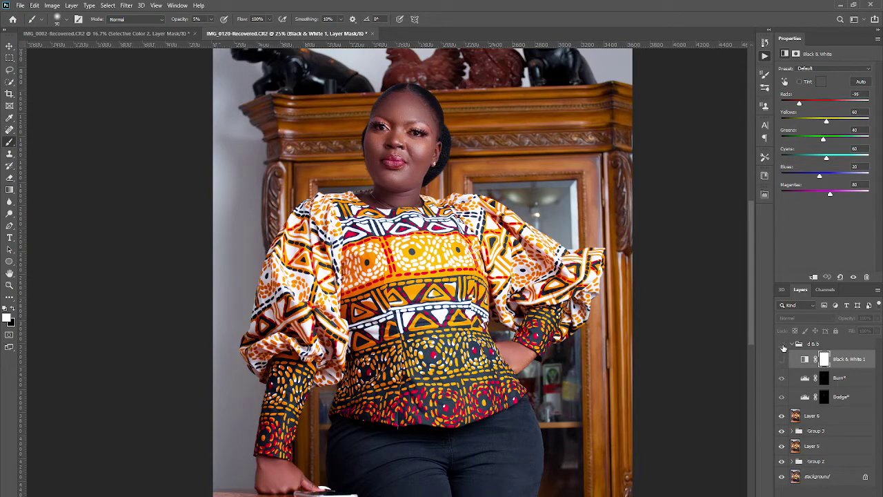
{"action": "scroll", "coordinate": [389, 233], "scroll_direction": "up", "scroll_amount": 2}
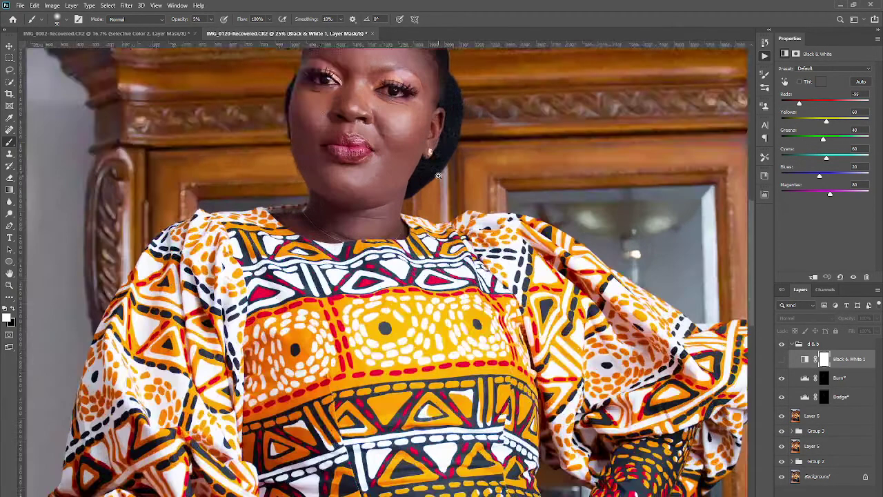
{"action": "scroll", "coordinate": [390, 232], "scroll_direction": "up", "scroll_amount": 1}
{"action": "scroll", "coordinate": [389, 232], "scroll_direction": "up", "scroll_amount": 1}
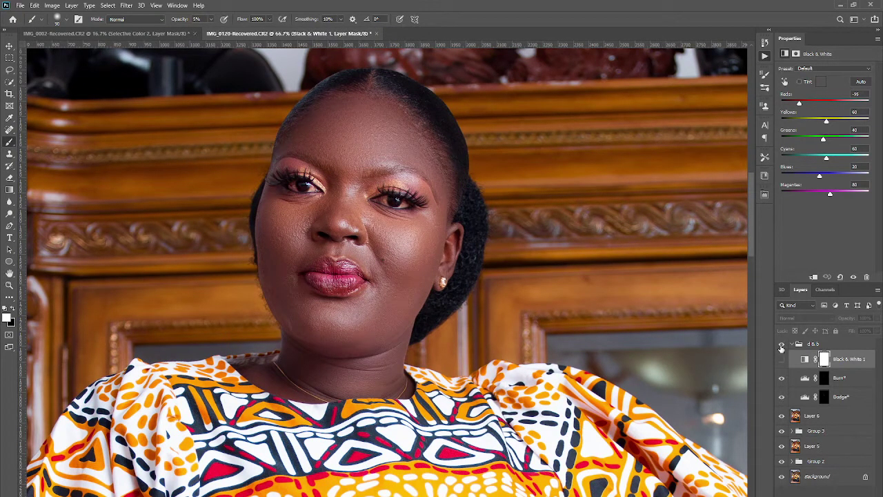
{"action": "left_click", "coordinate": [782, 344]}
{"action": "left_click", "coordinate": [782, 344]}
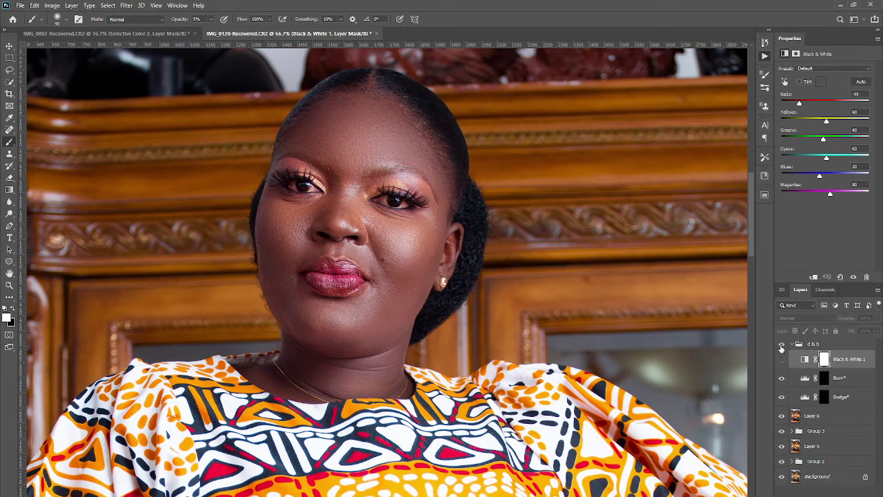
{"action": "left_click", "coordinate": [782, 345]}
{"action": "left_click", "coordinate": [782, 345]}
{"action": "left_click", "coordinate": [370, 301], "text": "alt"}
{"action": "scroll", "coordinate": [370, 300], "scroll_direction": "down", "scroll_amount": 2}
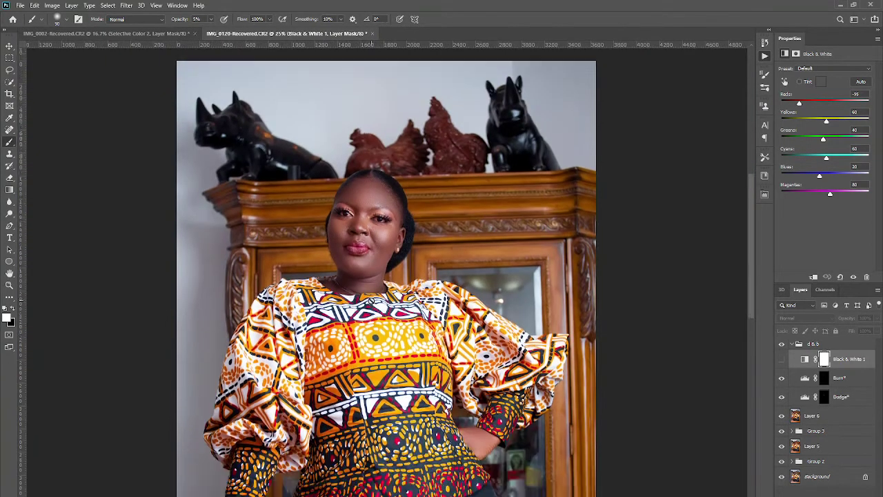
{"action": "scroll", "coordinate": [371, 300], "scroll_direction": "down", "scroll_amount": 3}
{"action": "scroll", "coordinate": [442, 315], "scroll_direction": "down", "scroll_amount": 2}
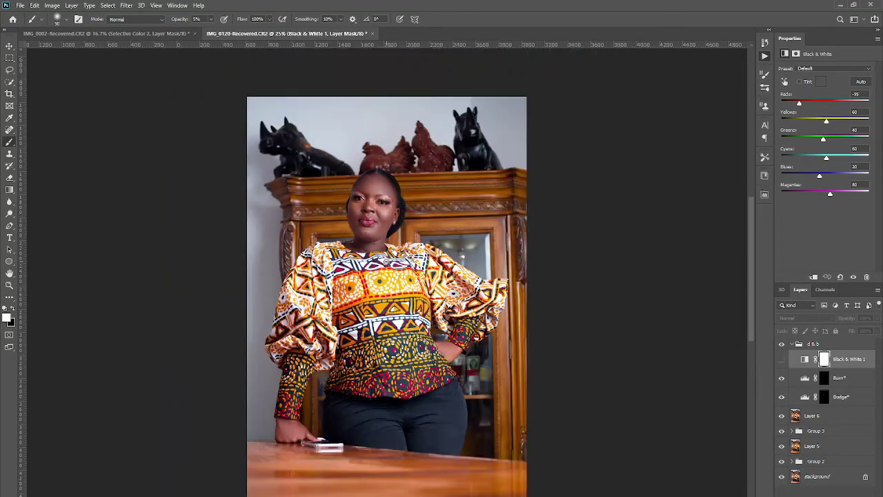
- Re-enable Black & White 1 and set it to Multiply at about 5% opacity
{"action": "key", "text": "ctrl+minus"}
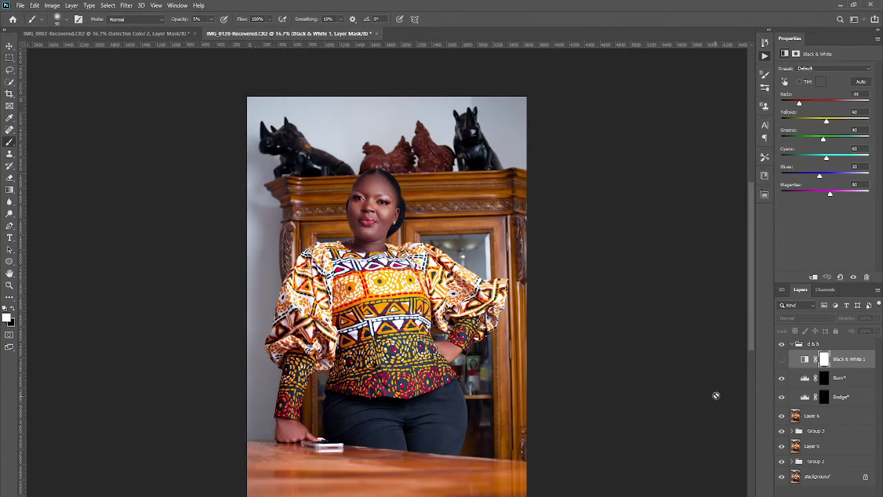
{"action": "scroll", "coordinate": [432, 347], "scroll_direction": "up", "scroll_amount": 1}
{"action": "key", "text": "ctrl+minus"}
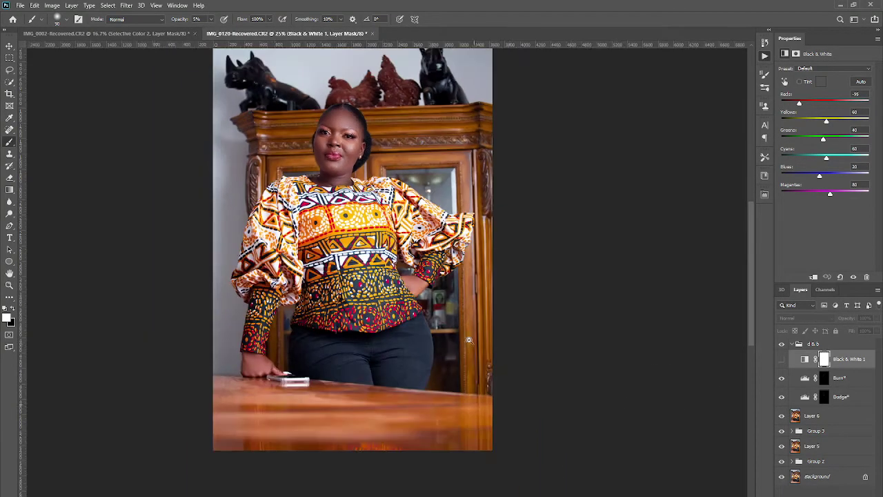
{"action": "left_click", "coordinate": [782, 359]}
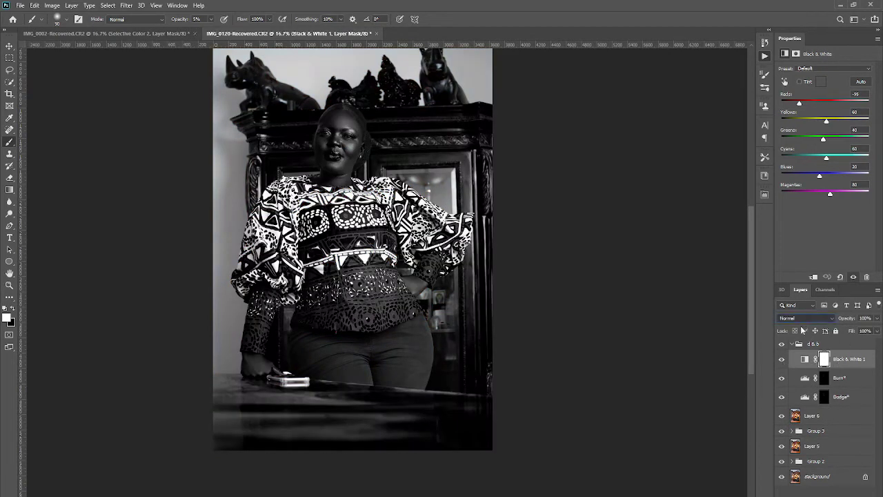
{"action": "key", "text": "shift+plus"}
{"action": "key", "text": "shift+plus"}
{"action": "key", "text": "shift+plus"}
{"action": "key", "text": "shift+minus"}
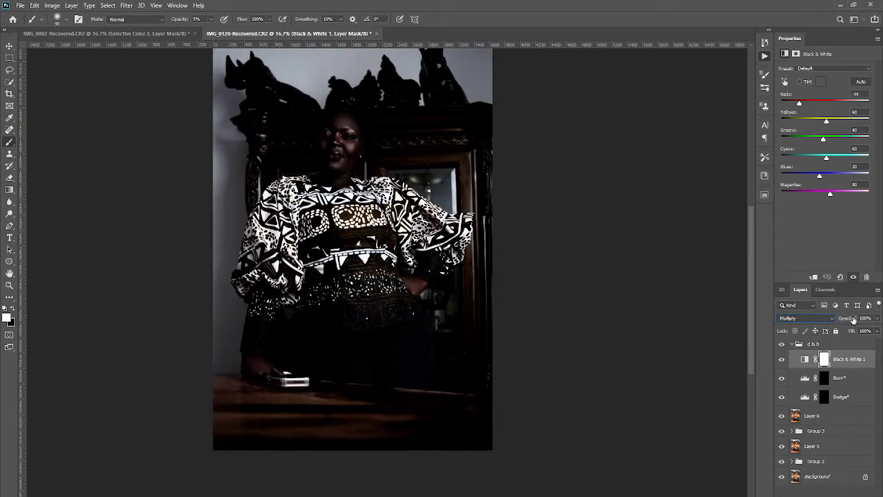
{"action": "left_click_drag", "start_coordinate": [854, 319], "coordinate": [812, 328]}
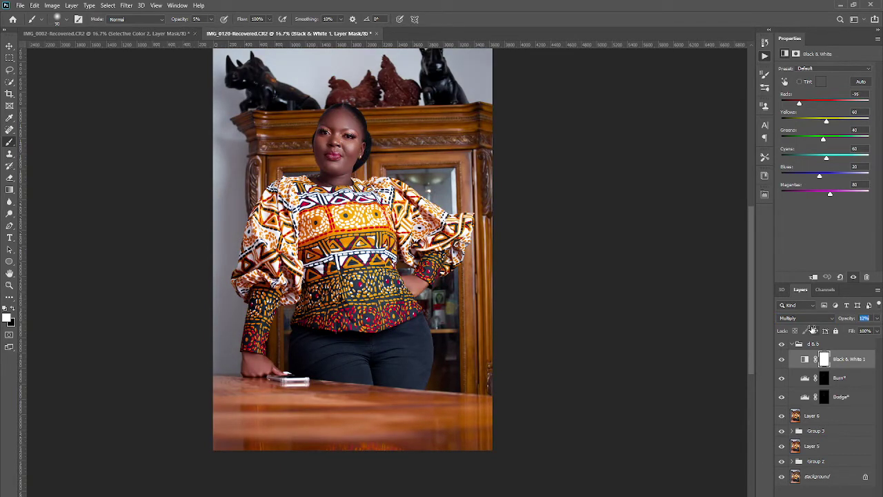
{"action": "left_click_drag", "start_coordinate": [813, 329], "coordinate": [809, 337]}
- Target the Black & White 1 mask with a size 200, 100% opacity black brush
{"action": "left_click", "coordinate": [781, 359]}
{"action": "left_click", "coordinate": [781, 359]}
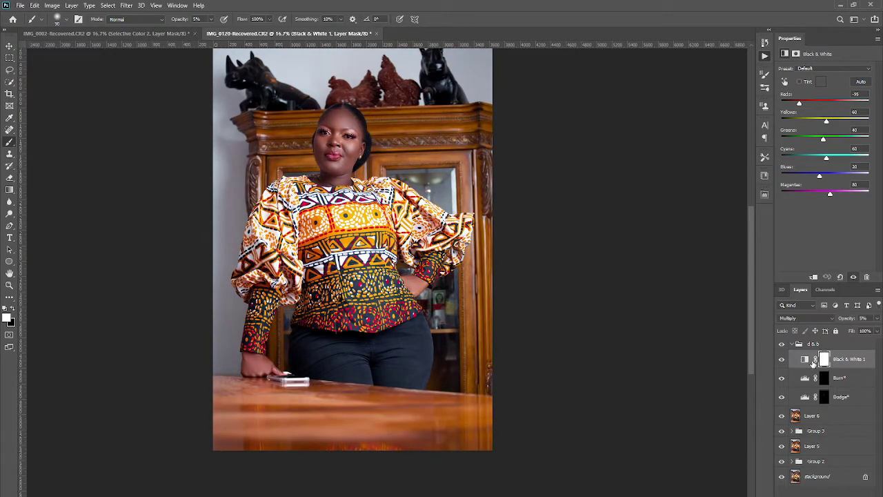
{"action": "left_click", "coordinate": [823, 359]}
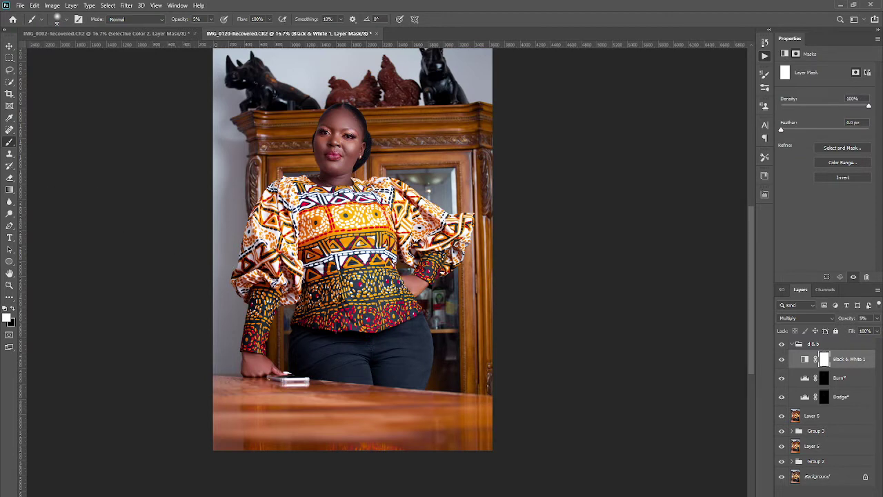
{"action": "key", "text": "bracketright"}
{"action": "key", "text": "bracketright"}
{"action": "key", "text": "bracketright"}
{"action": "key", "text": "bracketright"}
{"action": "key", "text": "bracketright"}
{"action": "key", "text": "bracketright"}
{"action": "key", "text": "5"}
{"action": "key", "text": "0"}
{"action": "key", "text": "x"}
- Paint out Black & White 1 over the woman's face, waist and hand, then check the masking
{"action": "left_click_drag", "start_coordinate": [334, 172], "coordinate": [338, 131]}
{"action": "left_click_drag", "start_coordinate": [436, 278], "coordinate": [385, 282]}
{"action": "left_click", "coordinate": [782, 360]}
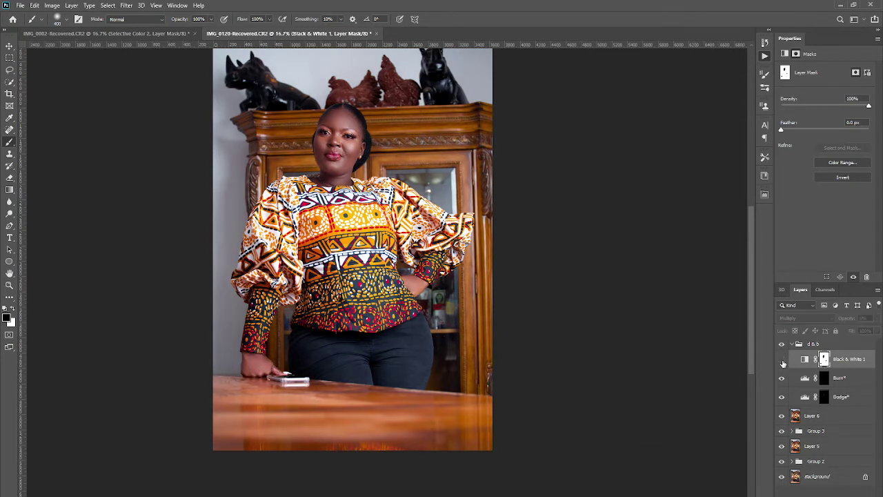
{"action": "left_click", "coordinate": [782, 360]}
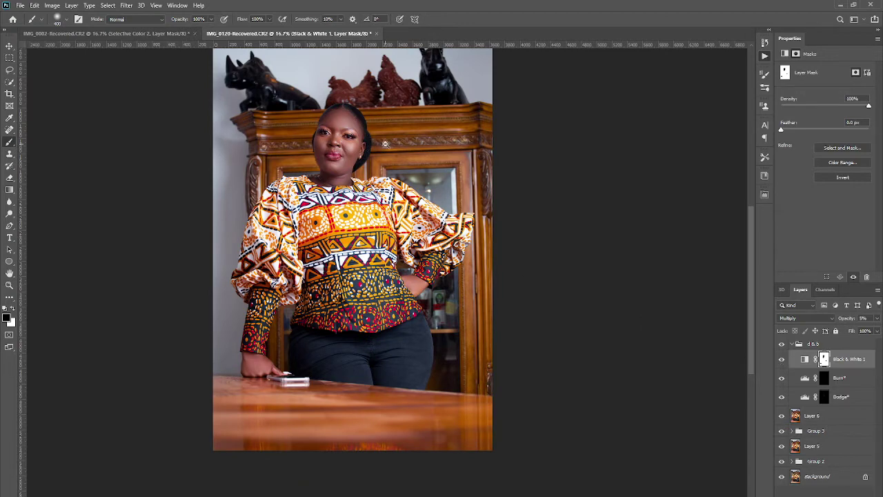
{"action": "scroll", "coordinate": [371, 290], "scroll_direction": "down", "scroll_amount": 1}
{"action": "scroll", "coordinate": [371, 290], "scroll_direction": "down", "scroll_amount": 2}
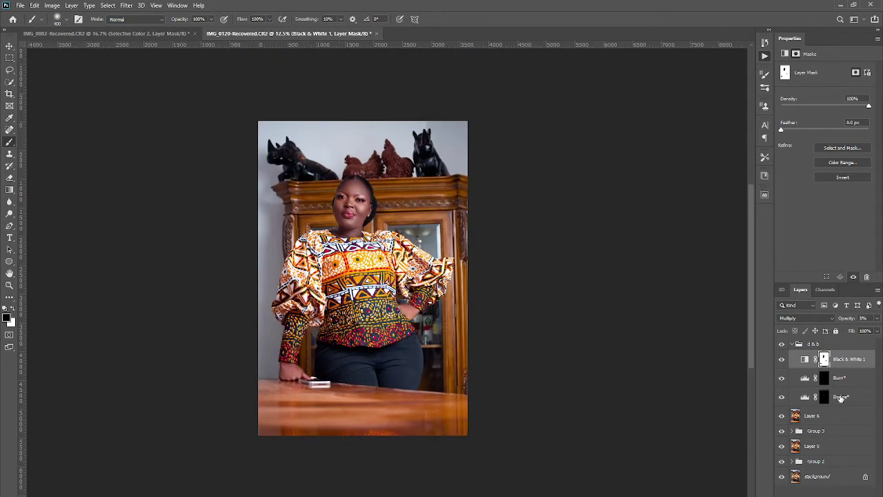
- Group the layers from the d & b group down to Group 2 into Group 4
{"action": "left_click", "coordinate": [824, 345]}
{"action": "left_click", "coordinate": [824, 461], "text": "shift"}
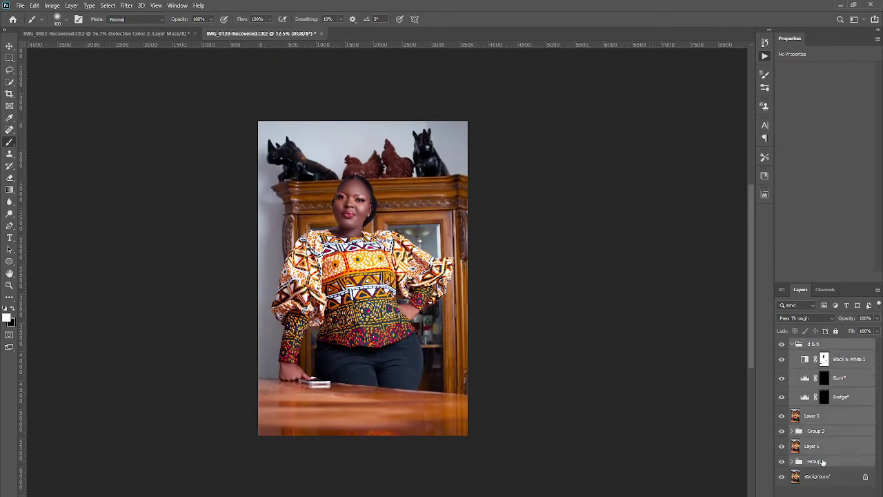
{"action": "key", "text": "ctrl+g"}
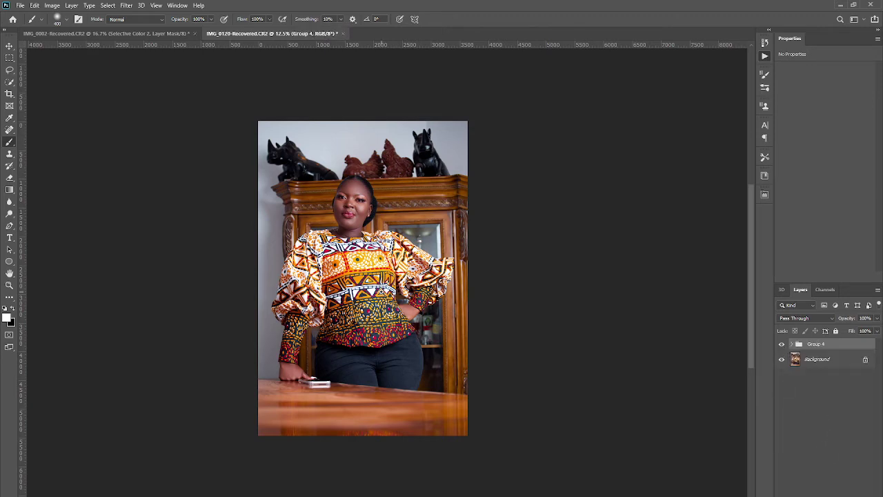
{"action": "key", "text": "ctrl+plus"}
{"action": "key", "text": "ctrl+plus"}
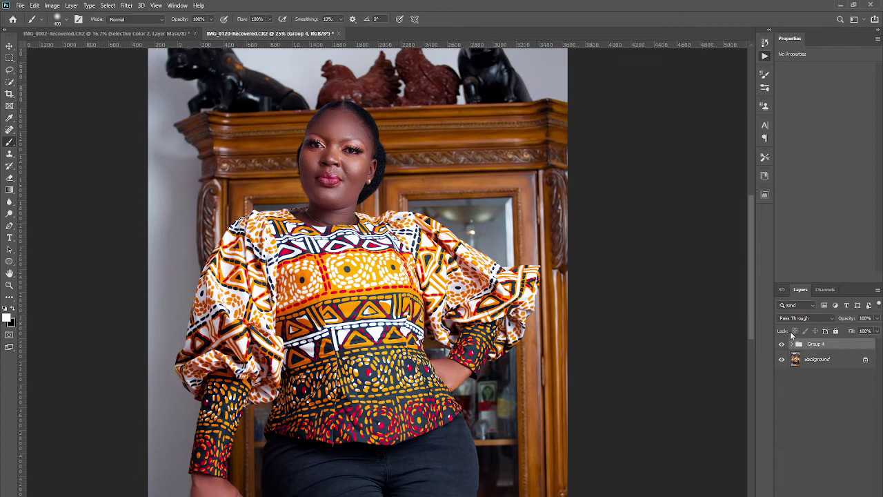
- Toggle Group 4 off and on to compare the portrait before and after retouching
{"action": "left_click", "coordinate": [780, 344]}
{"action": "left_click", "coordinate": [781, 345]}
{"action": "left_click", "coordinate": [780, 345]}
{"action": "left_click", "coordinate": [780, 345]}
{"action": "left_click", "coordinate": [779, 345]}
{"action": "left_click", "coordinate": [780, 345]}
{"action": "scroll", "coordinate": [366, 311], "scroll_direction": "down", "scroll_amount": 1}
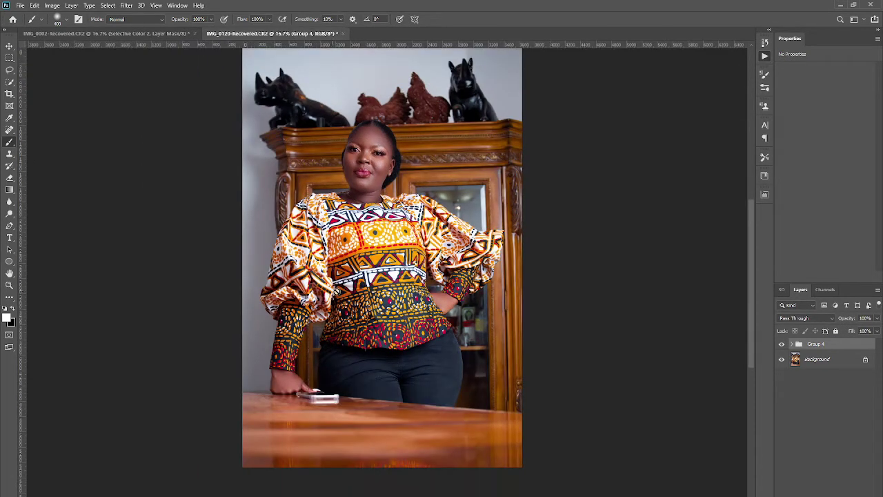
{"action": "scroll", "coordinate": [458, 309], "scroll_direction": "up", "scroll_amount": 1}
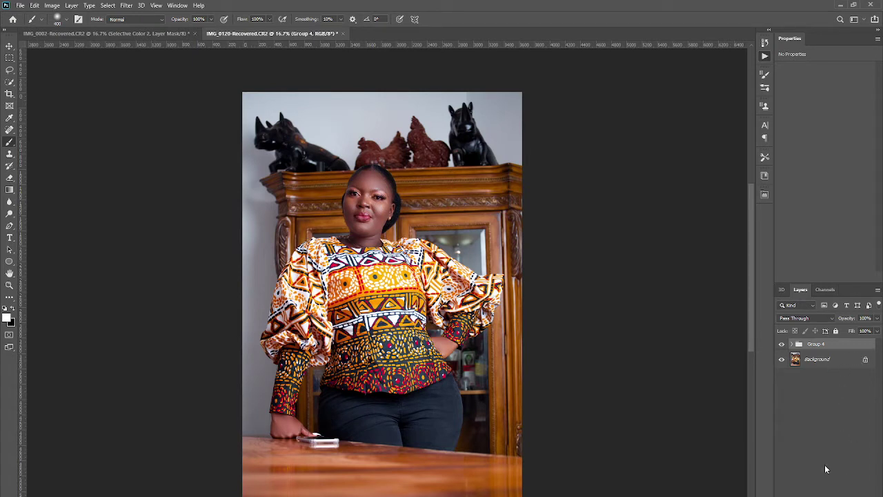
{"action": "key", "text": "ctrl+alt+f"}
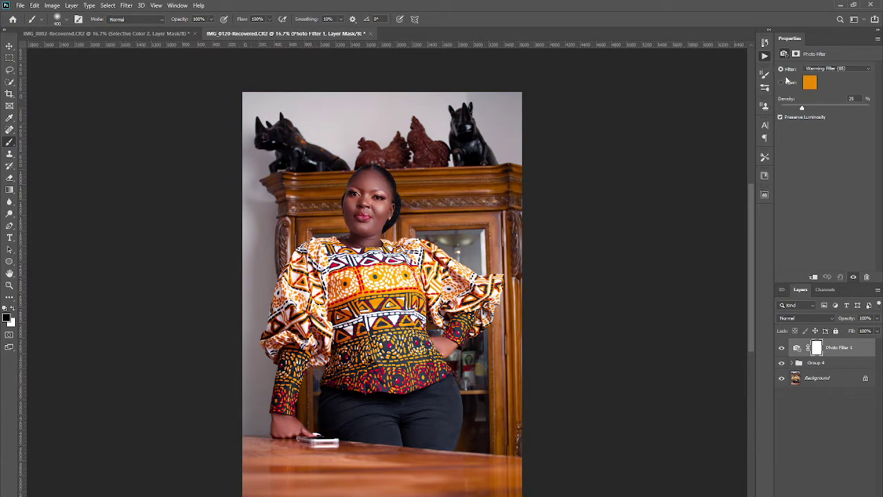
{"action": "key", "text": "Down"}
{"action": "key", "text": "Up"}
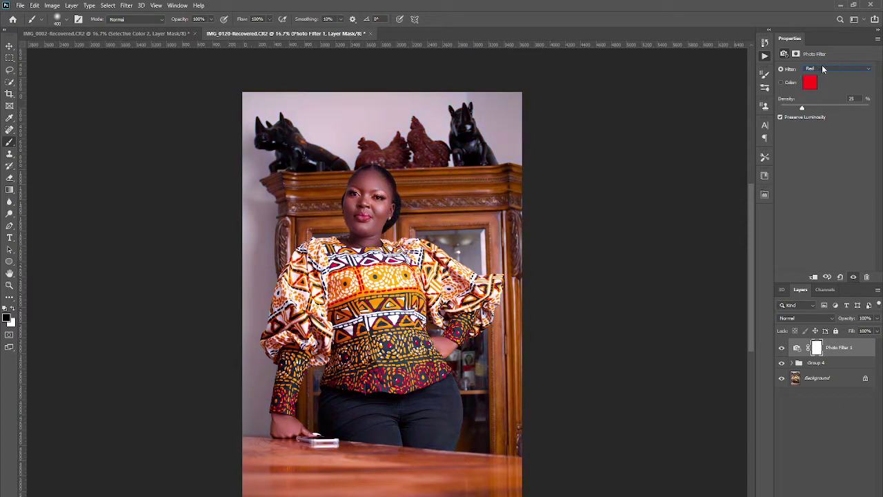
{"action": "key", "text": "Down"}
{"action": "key", "text": "Down"}
{"action": "key", "text": "Down"}
{"action": "key", "text": "Down"}
{"action": "key", "text": "Down"}
{"action": "key", "text": "Down"}
{"action": "key", "text": "Down"}
{"action": "left_click", "coordinate": [840, 348]}
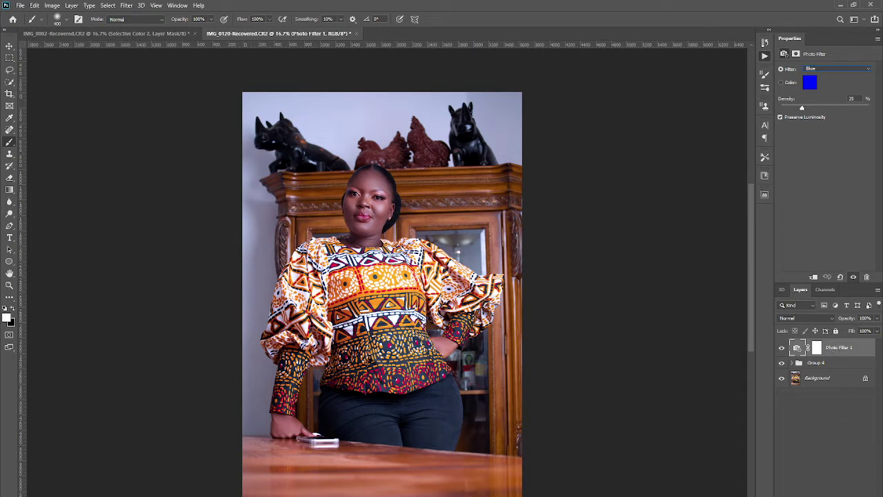
{"action": "key", "text": "Delete"}
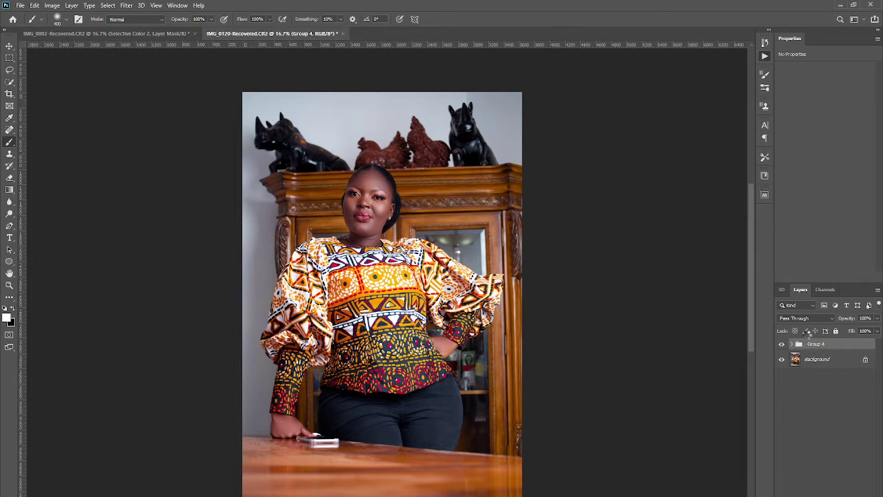
- Stamp all visible layers into Layer 7, apply a filter, and duplicate it as Layer 7 copy
{"action": "key", "text": "ctrl+shift+alt+e"}
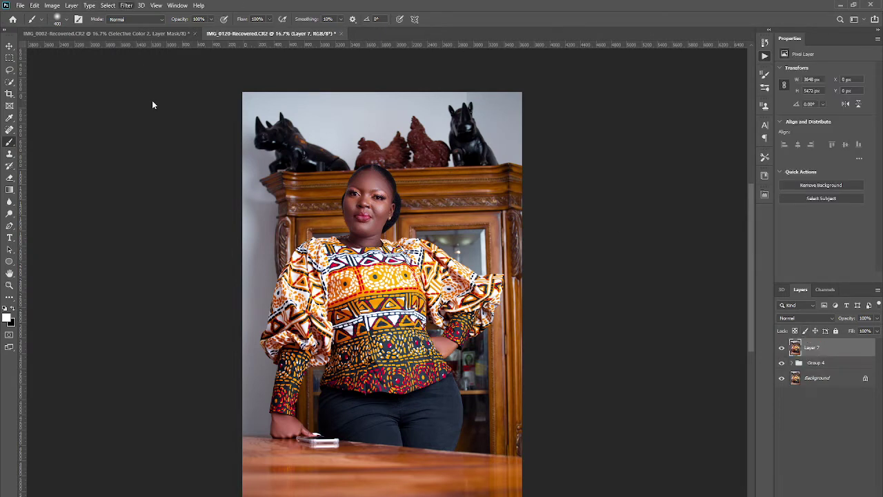
{"action": "key", "text": "ctrl+shift+a"}
{"action": "scroll", "coordinate": [370, 207], "scroll_direction": "up", "scroll_amount": 1}
{"action": "scroll", "coordinate": [370, 207], "scroll_direction": "up", "scroll_amount": 1}
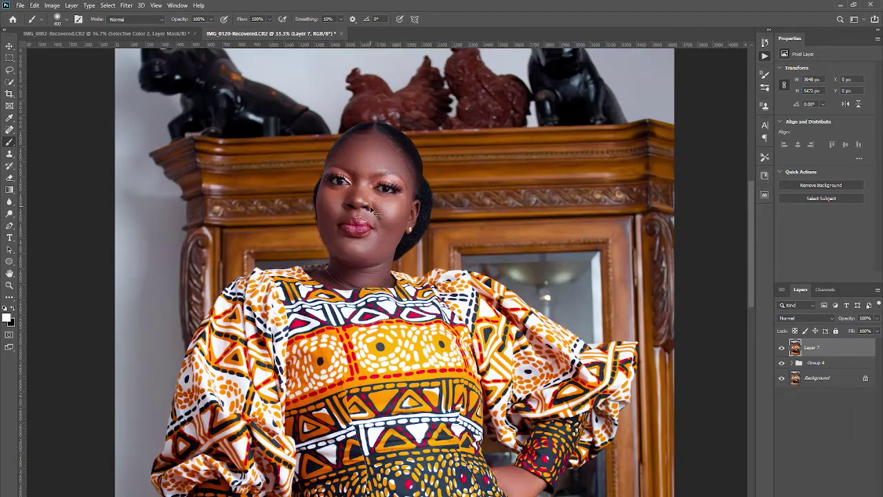
{"action": "scroll", "coordinate": [370, 207], "scroll_direction": "down", "scroll_amount": 1}
{"action": "scroll", "coordinate": [369, 207], "scroll_direction": "down", "scroll_amount": 1}
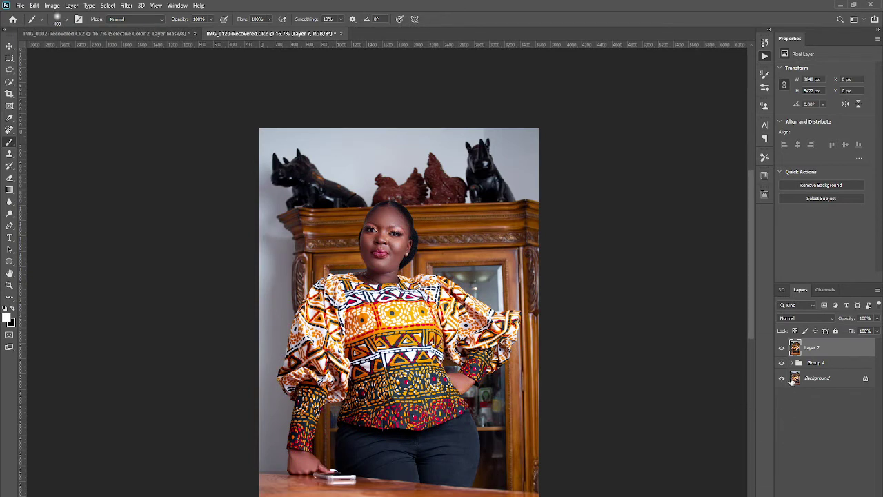
{"action": "key", "text": "ctrl+j"}
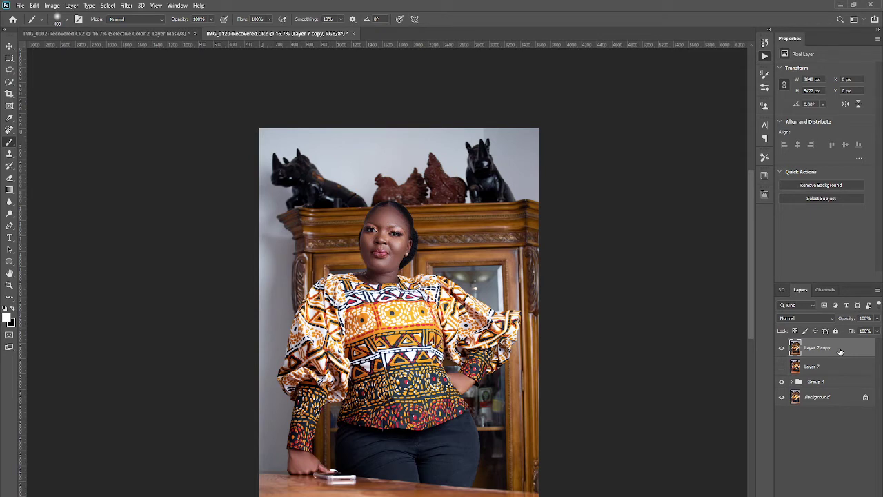
- Give Layer 7 copy an inverted black mask and set a white 200 brush
{"action": "left_click", "coordinate": [826, 494]}
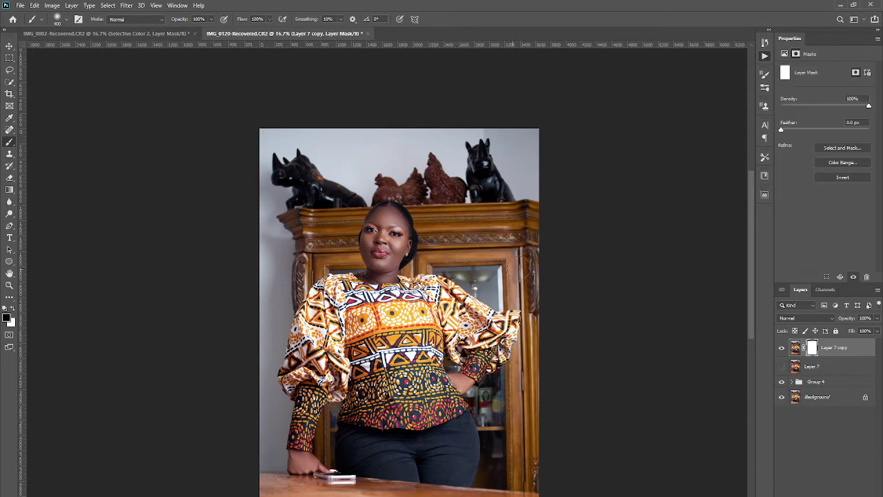
{"action": "key", "text": "ctrl+i"}
{"action": "left_click", "coordinate": [379, 245]}
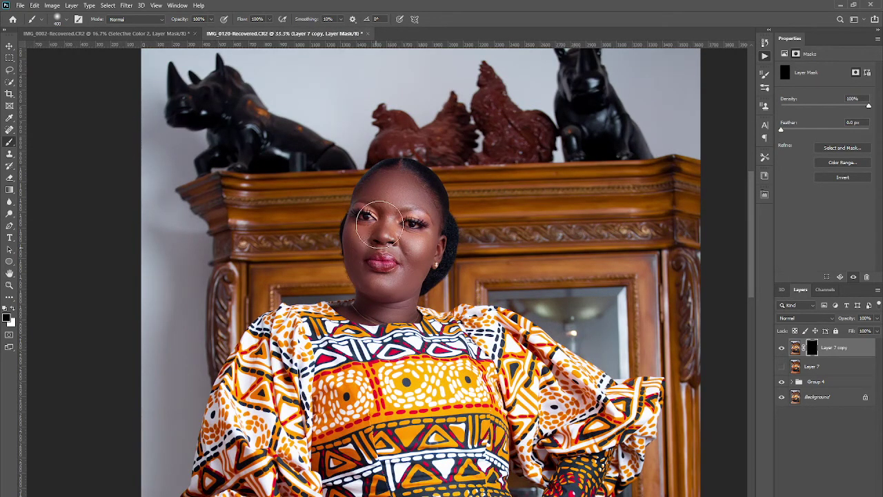
{"action": "key", "text": "x"}
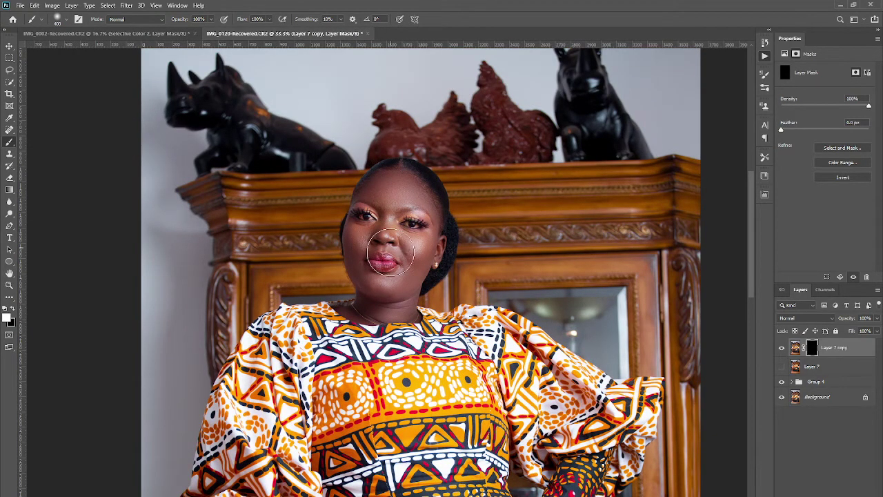
{"action": "key", "text": "bracketleft"}
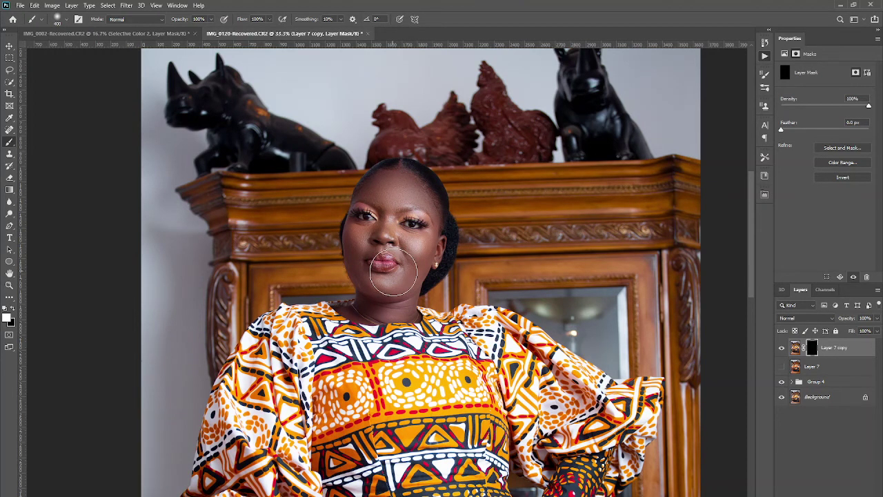
{"action": "key", "text": "bracketleft"}
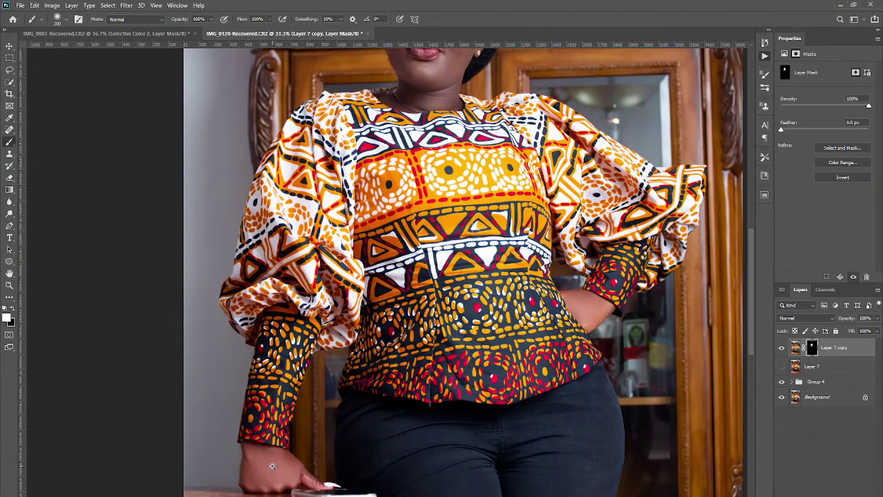
- Paint white on the mask to reveal Layer 7 copy over the face, neck and hands
{"action": "scroll", "coordinate": [272, 463], "scroll_direction": "up", "scroll_amount": 2}
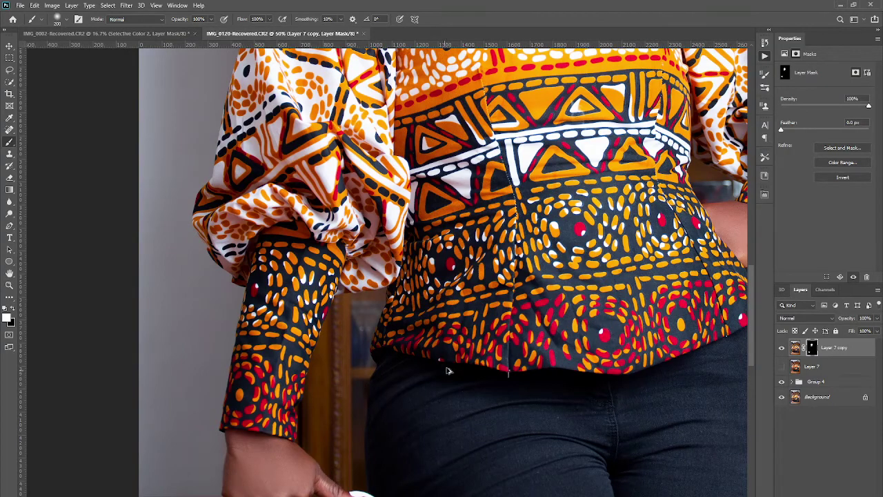
{"action": "key", "text": "ctrl+minus"}
{"action": "key", "text": "ctrl+minus"}
{"action": "key", "text": "ctrl+minus"}
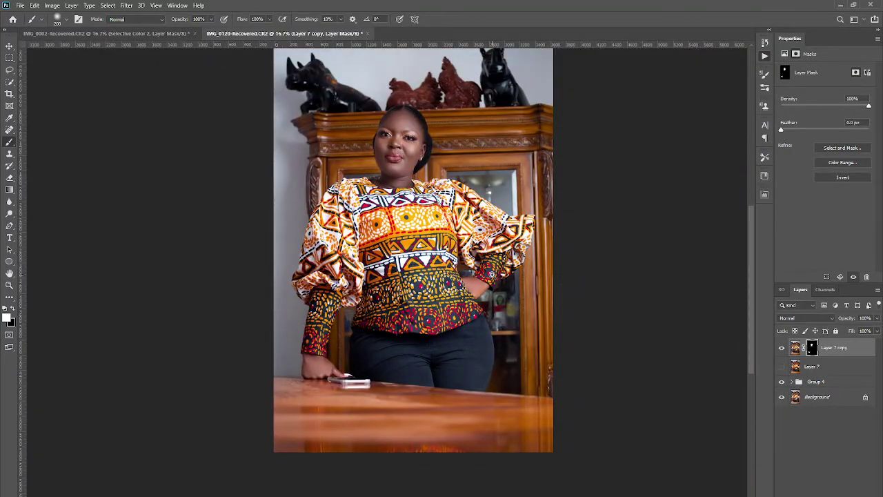
{"action": "scroll", "coordinate": [483, 276], "scroll_direction": "up", "scroll_amount": 3}
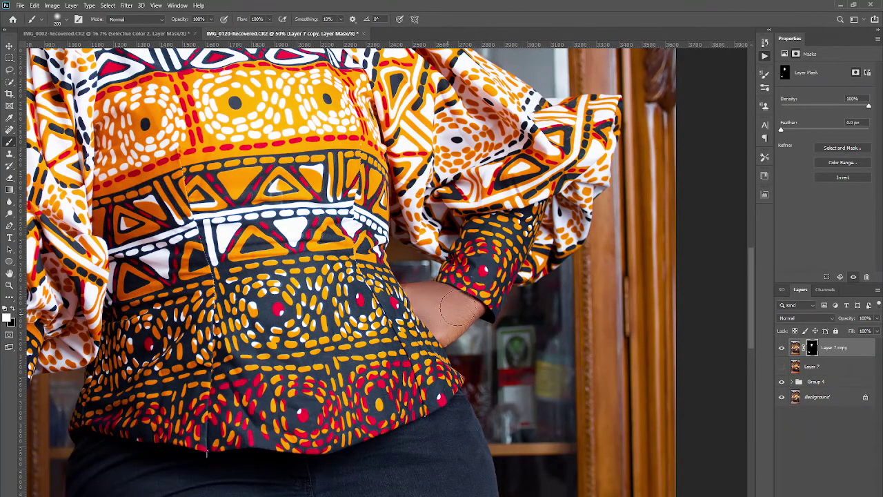
{"action": "scroll", "coordinate": [326, 228], "scroll_direction": "down", "scroll_amount": 1}
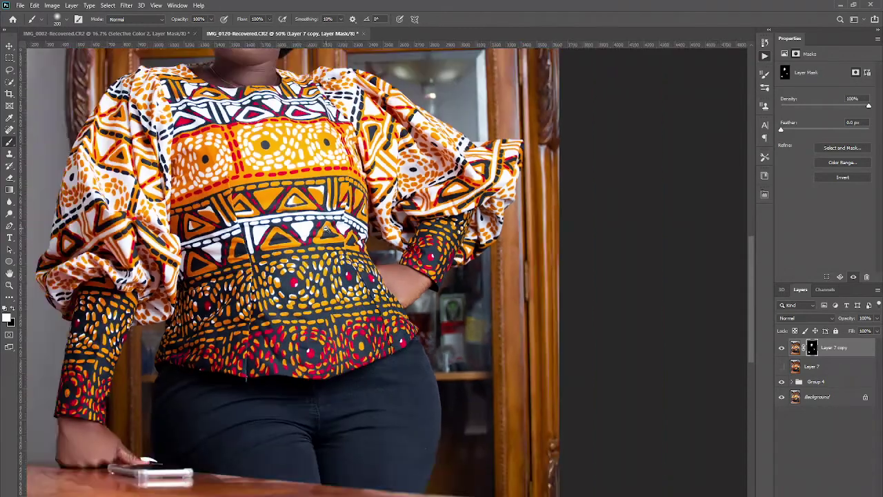
{"action": "scroll", "coordinate": [325, 227], "scroll_direction": "down", "scroll_amount": 1}
{"action": "scroll", "coordinate": [291, 272], "scroll_direction": "up", "scroll_amount": 5}
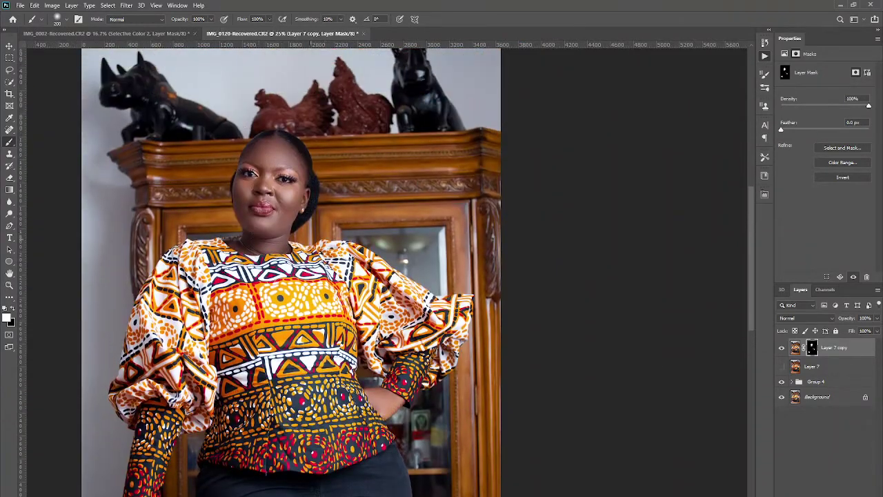
{"action": "scroll", "coordinate": [470, 309], "scroll_direction": "left", "scroll_amount": 2}
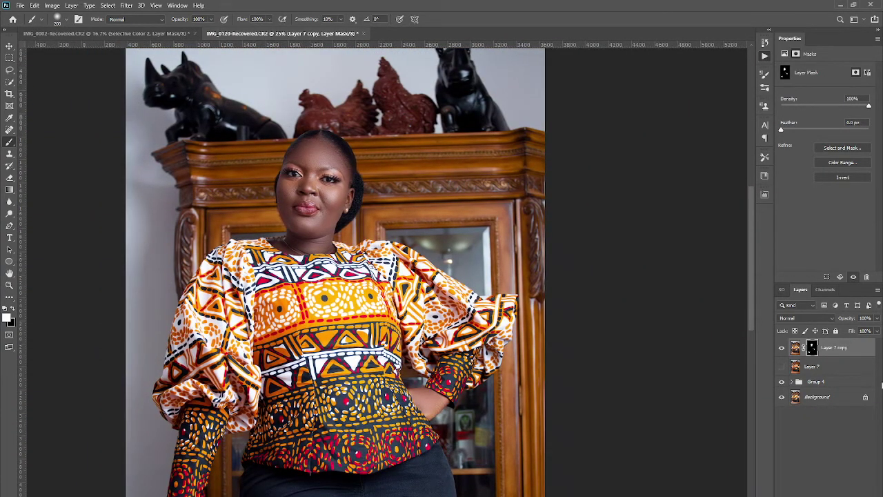
{"action": "left_click", "coordinate": [821, 383], "text": "shift"}
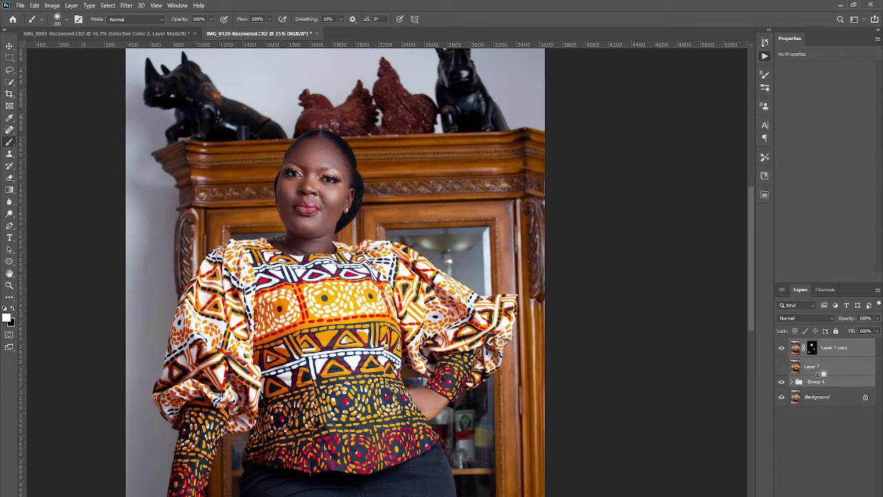
- Stamp visible layers into Layer 8 and add a Hue/Saturation layer with Saturation +14
{"action": "key", "text": "ctrl+shift+alt+e"}
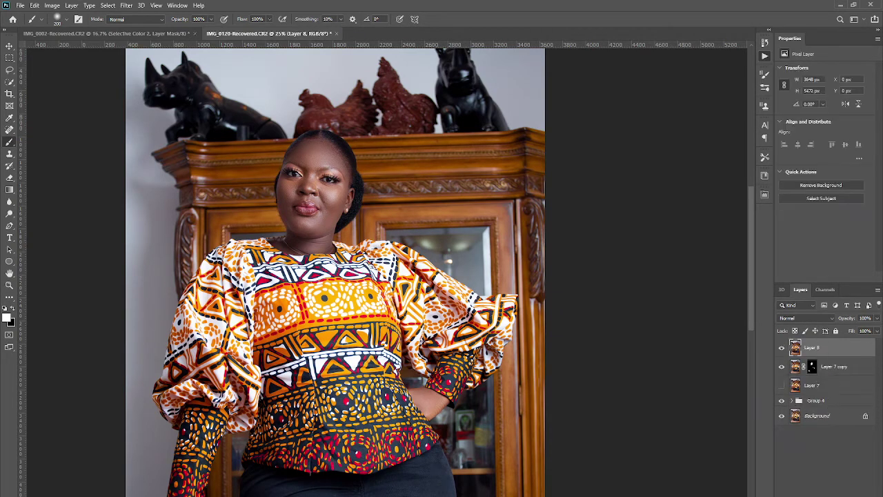
{"action": "left_click", "coordinate": [835, 493]}
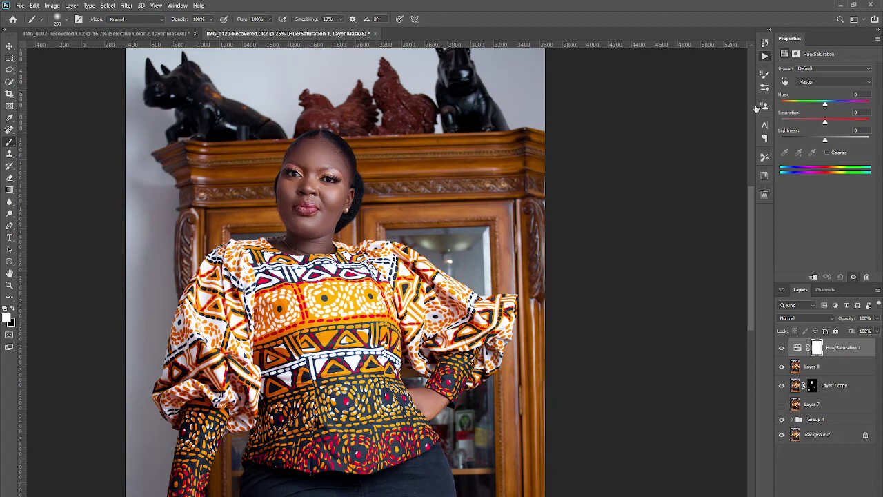
{"action": "left_click_drag", "start_coordinate": [825, 122], "coordinate": [830, 123]}
{"action": "left_click_drag", "start_coordinate": [831, 124], "coordinate": [832, 125]}
- Invert the Hue/Saturation mask to black, hiding the adjustment
{"action": "left_click", "coordinate": [782, 348]}
{"action": "left_click", "coordinate": [816, 348]}
{"action": "key", "text": "ctrl+i"}
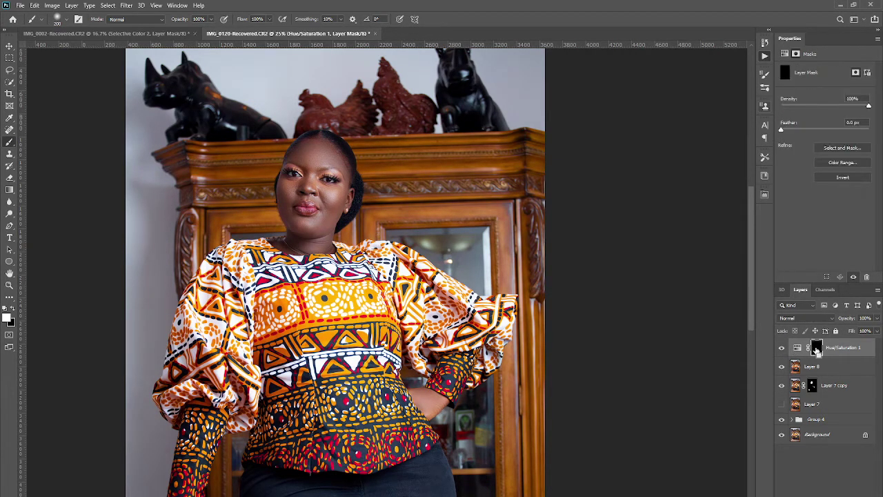
- Paint white on the Hue/Saturation mask with a smaller brush to boost the lips' saturation
{"action": "scroll", "coordinate": [315, 188], "scroll_direction": "up", "scroll_amount": 1}
{"action": "scroll", "coordinate": [316, 188], "scroll_direction": "up", "scroll_amount": 2}
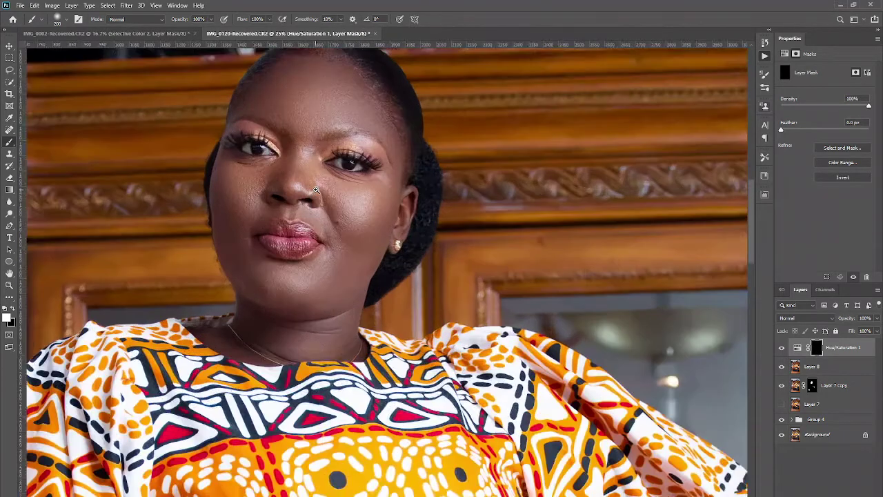
{"action": "scroll", "coordinate": [316, 187], "scroll_direction": "up", "scroll_amount": 1}
{"action": "scroll", "coordinate": [314, 187], "scroll_direction": "up", "scroll_amount": 1}
{"action": "scroll", "coordinate": [314, 187], "scroll_direction": "up", "scroll_amount": 2}
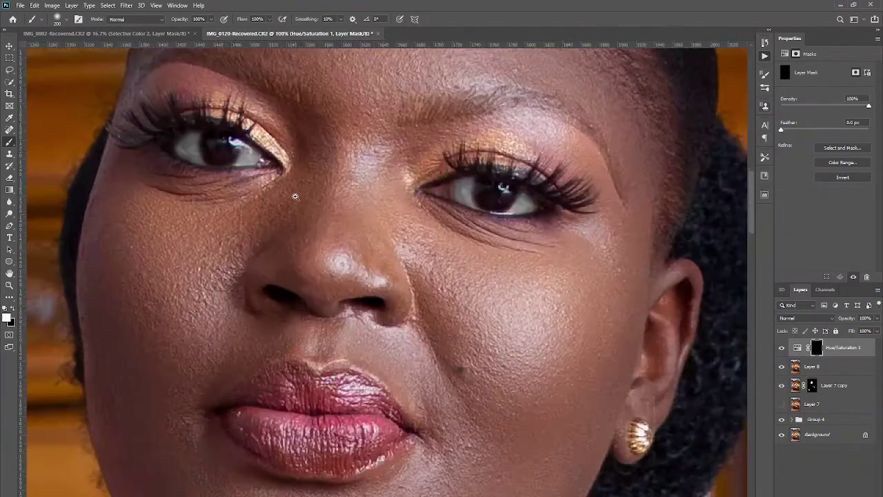
{"action": "scroll", "coordinate": [378, 223], "scroll_direction": "down", "scroll_amount": 1}
{"action": "scroll", "coordinate": [378, 223], "scroll_direction": "down", "scroll_amount": 2}
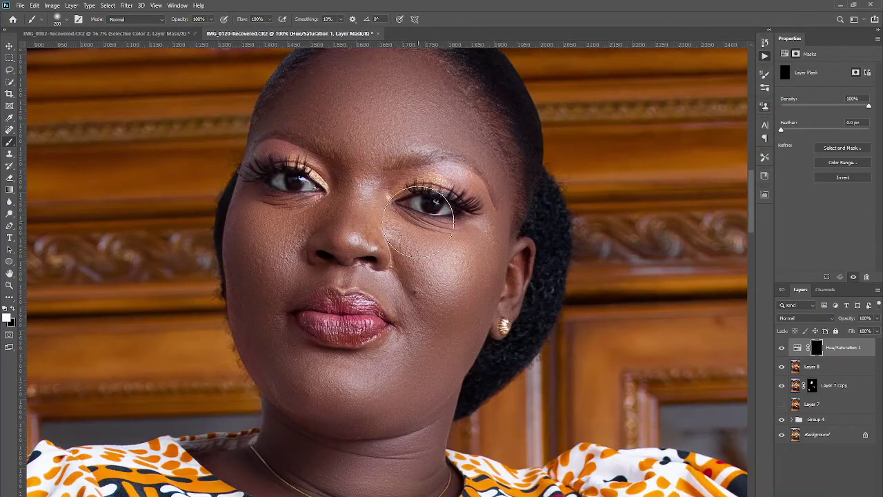
{"action": "key", "text": "bracketleft"}
{"action": "key", "text": "bracketleft"}
{"action": "key", "text": "bracketleft"}
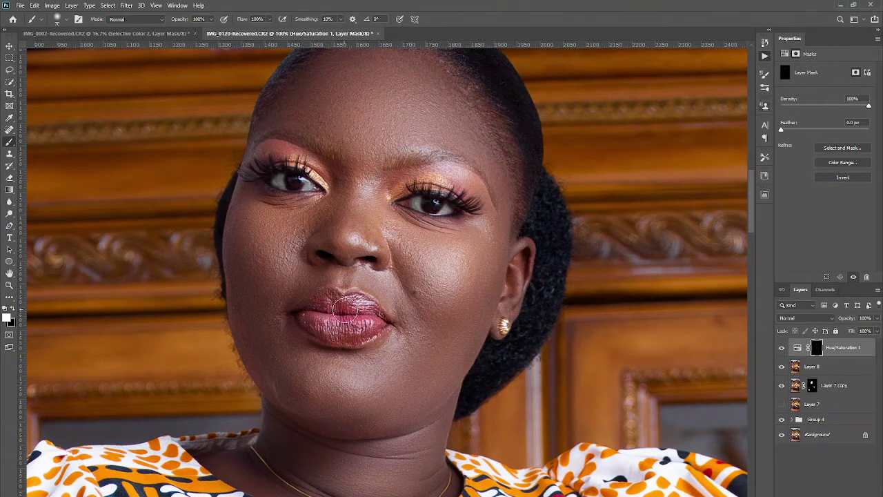
{"action": "mouse_move", "coordinate": [315, 321]}
{"action": "left_mouse_down"}
{"action": "mouse_move", "coordinate": [336, 302]}
{"action": "mouse_move", "coordinate": [352, 325]}
{"action": "mouse_move", "coordinate": [347, 310]}
{"action": "left_mouse_up"}
- Toggle Hue/Saturation 1 off and on to compare the lip colour
{"action": "left_click", "coordinate": [782, 349]}
{"action": "left_click", "coordinate": [782, 349]}
{"action": "left_click", "coordinate": [783, 349]}
{"action": "left_click", "coordinate": [783, 348]}
{"action": "left_click", "coordinate": [783, 348]}
{"action": "left_click", "coordinate": [783, 349]}
- Lower the Hue/Saturation 1 layer's opacity to 19%
{"action": "scroll", "coordinate": [397, 269], "scroll_direction": "down", "scroll_amount": 3}
{"action": "scroll", "coordinate": [397, 269], "scroll_direction": "down", "scroll_amount": 1}
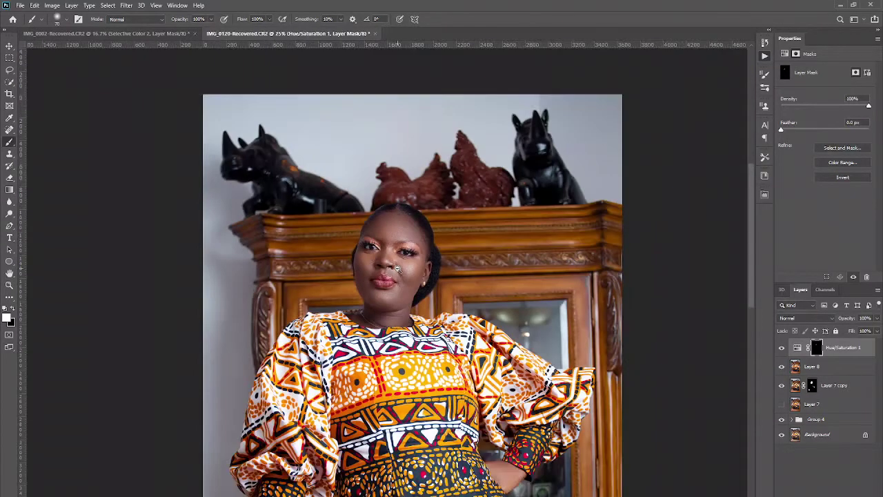
{"action": "scroll", "coordinate": [397, 269], "scroll_direction": "down", "scroll_amount": 1}
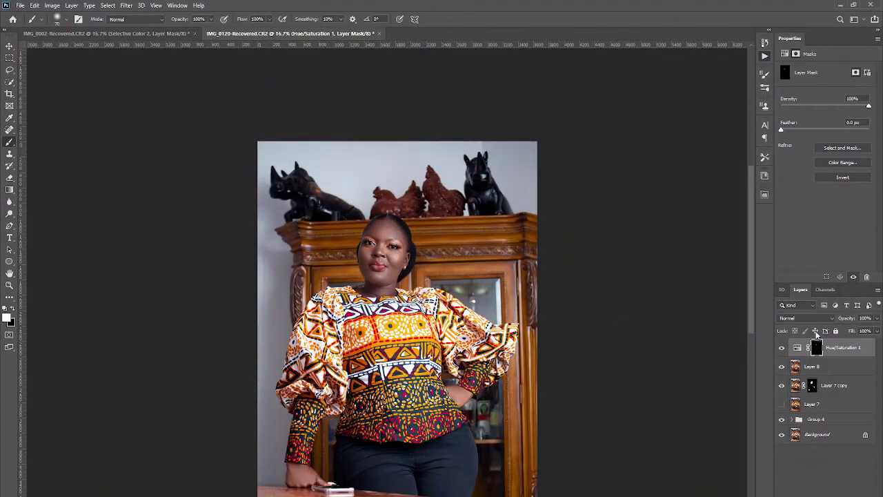
{"action": "left_click_drag", "start_coordinate": [847, 319], "coordinate": [842, 321]}
{"action": "left_click_drag", "start_coordinate": [823, 331], "coordinate": [838, 323]}
{"action": "key", "text": "Return"}
- Stamp the visible layers into merged Layer 9 and add a black-masked PTC - Skin Smoothing group
{"action": "left_click", "coordinate": [819, 422], "text": "shift"}
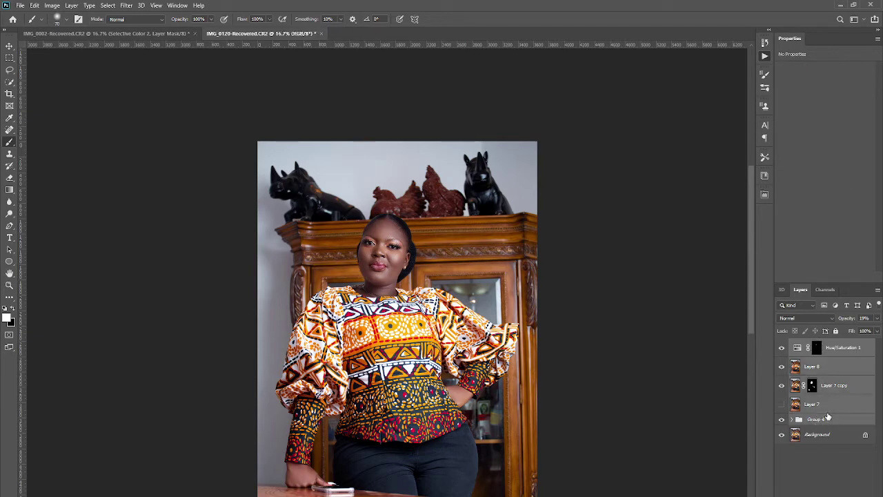
{"action": "key", "text": "ctrl+alt+e"}
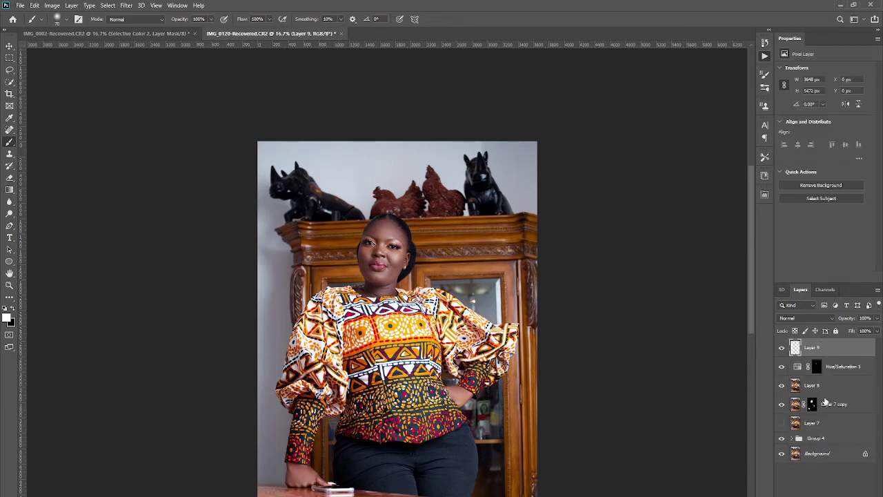
{"action": "scroll", "coordinate": [376, 244], "scroll_direction": "up", "scroll_amount": 5}
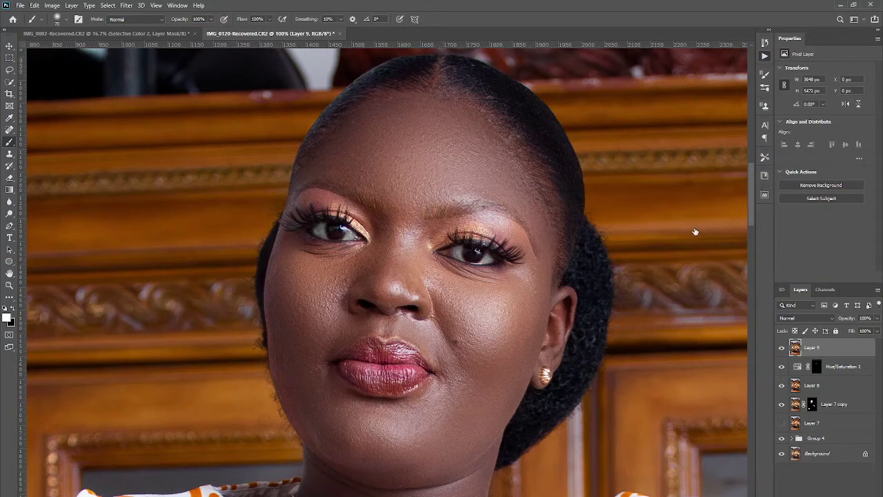
{"action": "key", "text": "ctrl+j"}
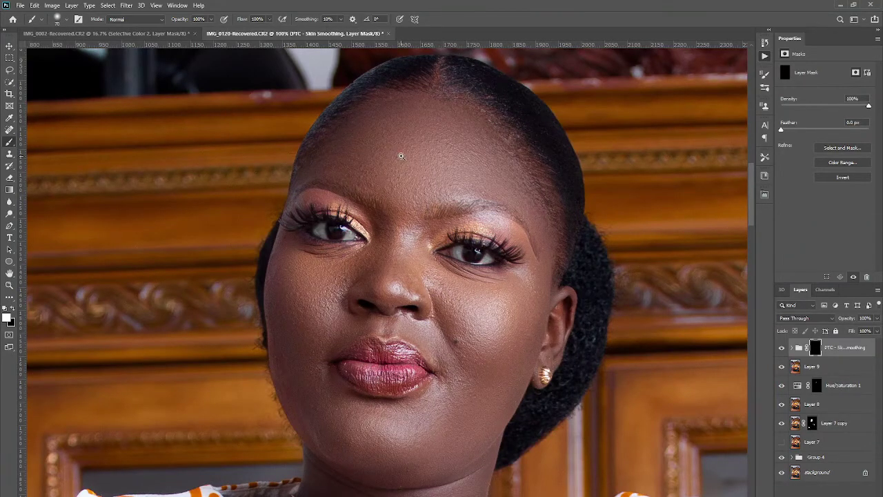
- Paint white on the PTC - Skin Smoothing mask to reveal smoothing on cheeks and chin
{"action": "scroll", "coordinate": [400, 157], "scroll_direction": "up", "scroll_amount": 1}
{"action": "scroll", "coordinate": [403, 180], "scroll_direction": "down", "scroll_amount": 1}
{"action": "scroll", "coordinate": [424, 155], "scroll_direction": "down", "scroll_amount": 1}
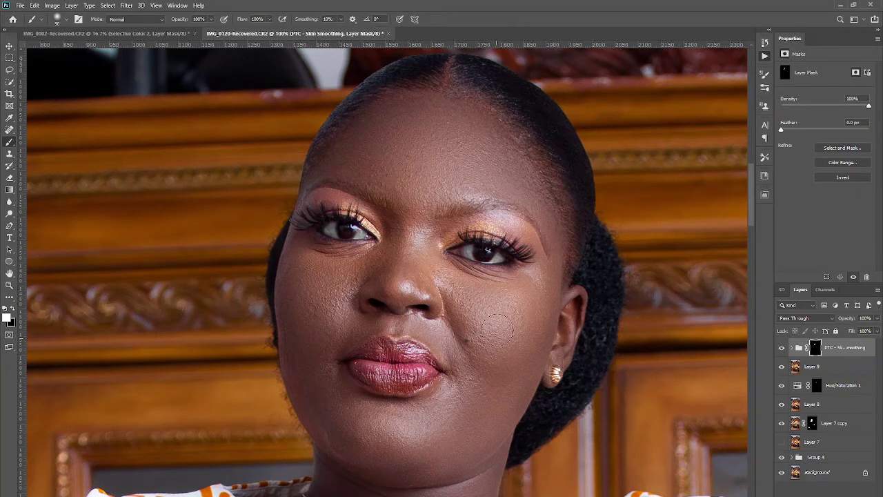
{"action": "scroll", "coordinate": [493, 376], "scroll_direction": "down", "scroll_amount": 1}
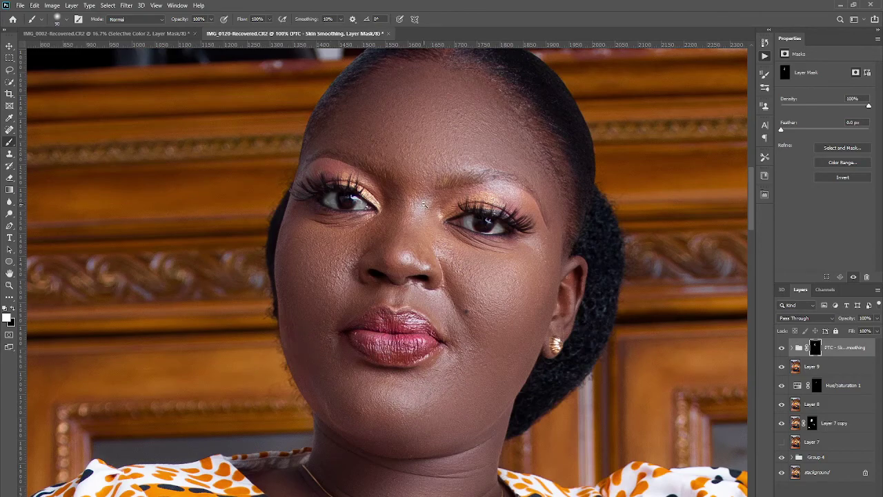
{"action": "scroll", "coordinate": [423, 204], "scroll_direction": "down", "scroll_amount": 2}
{"action": "scroll", "coordinate": [423, 204], "scroll_direction": "down", "scroll_amount": 2}
{"action": "scroll", "coordinate": [424, 204], "scroll_direction": "down", "scroll_amount": 1}
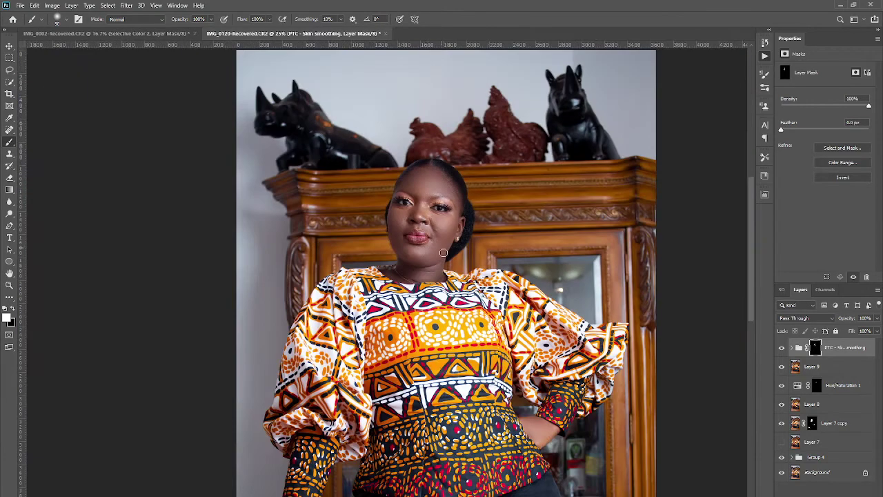
{"action": "scroll", "coordinate": [443, 253], "scroll_direction": "down", "scroll_amount": 1}
{"action": "scroll", "coordinate": [703, 290], "scroll_direction": "down", "scroll_amount": 1}
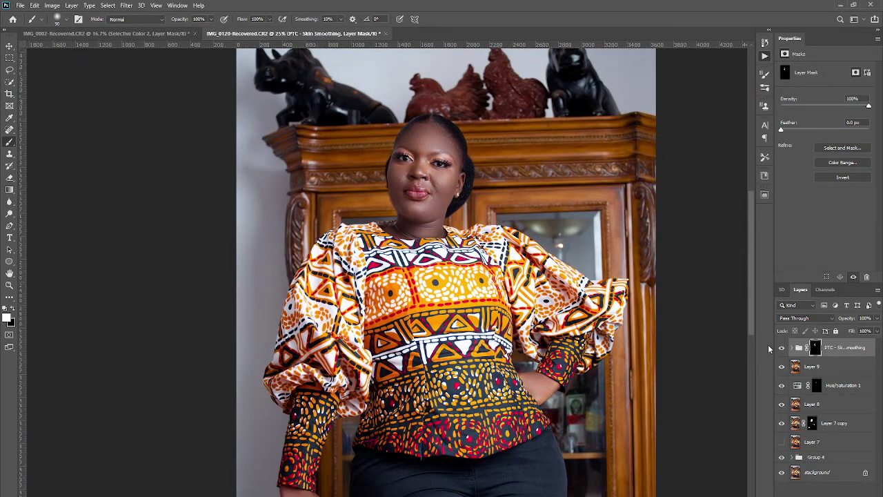
- Toggle the PTC - Skin Smoothing group on and off to compare the face with and without it
{"action": "left_click", "coordinate": [781, 348]}
{"action": "left_click", "coordinate": [781, 348]}
{"action": "left_click", "coordinate": [777, 351]}
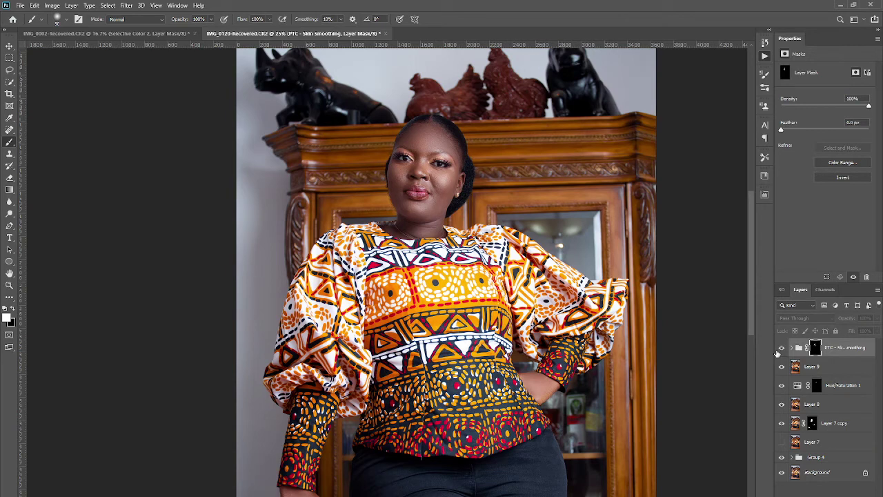
{"action": "left_click", "coordinate": [777, 351]}
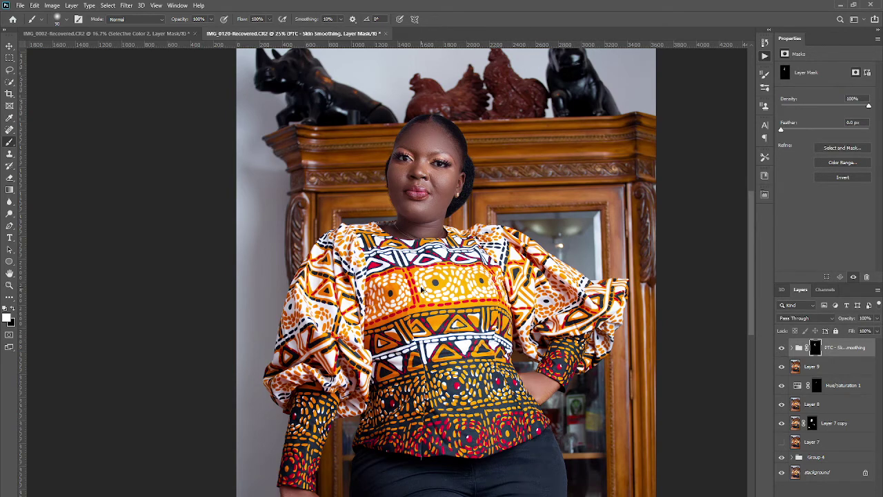
{"action": "key", "text": "ctrl+minus"}
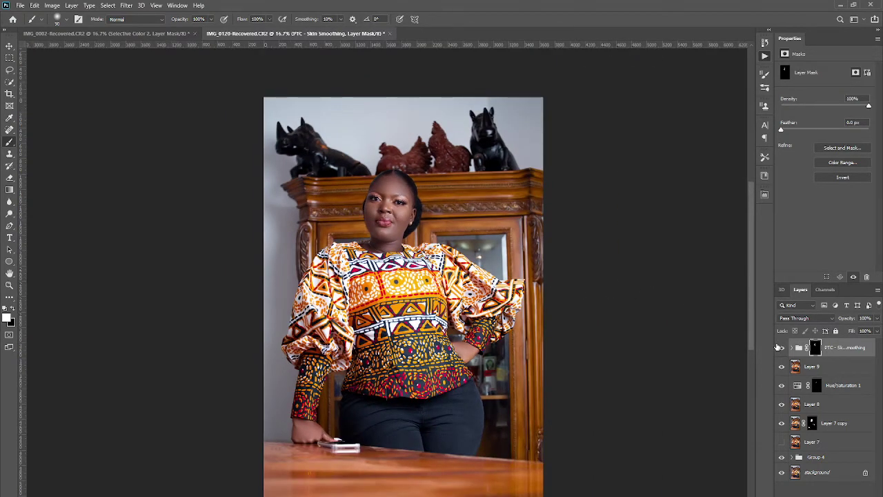
{"action": "left_click", "coordinate": [781, 349]}
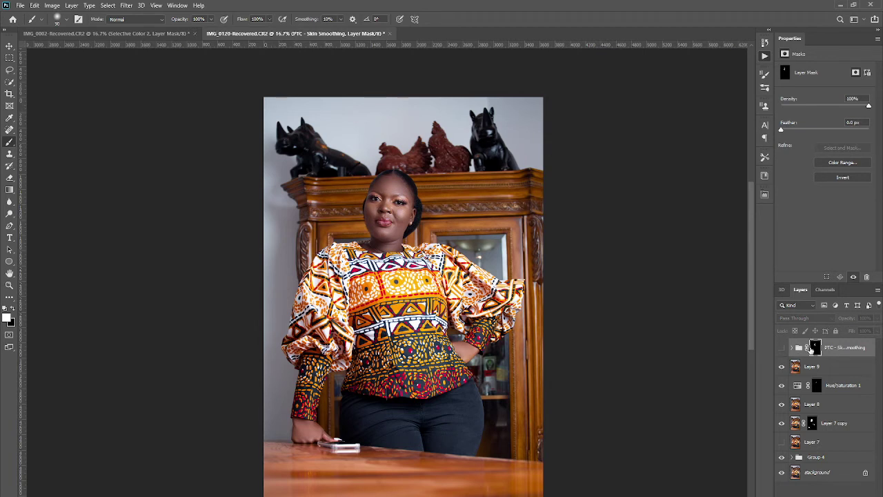
- Delete the PTC - Skin Smoothing group, leaving Layer 9 on top, and inspect the full photo
{"action": "left_click", "coordinate": [844, 347]}
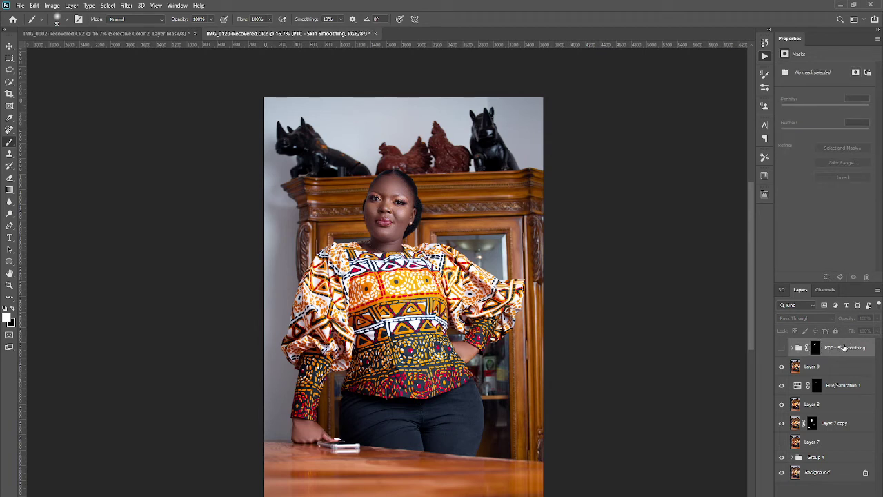
{"action": "key", "text": "Delete"}
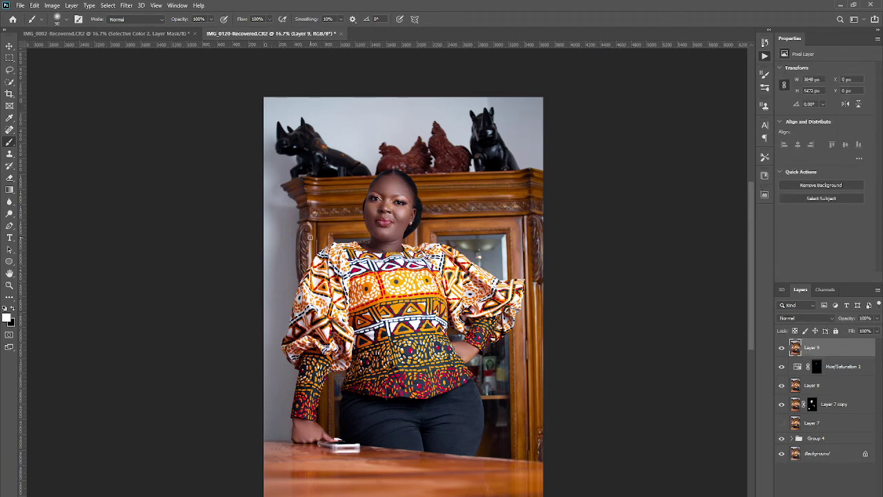
{"action": "scroll", "coordinate": [436, 242], "scroll_direction": "down", "scroll_amount": 1}
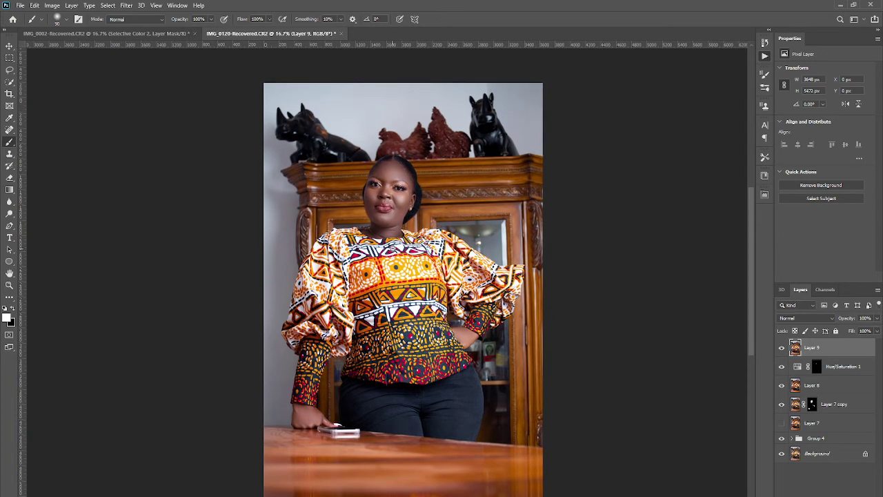
{"action": "key", "text": "ctrl+minus"}
{"action": "scroll", "coordinate": [395, 297], "scroll_direction": "down", "scroll_amount": 2}
{"action": "scroll", "coordinate": [384, 218], "scroll_direction": "up", "scroll_amount": 3}
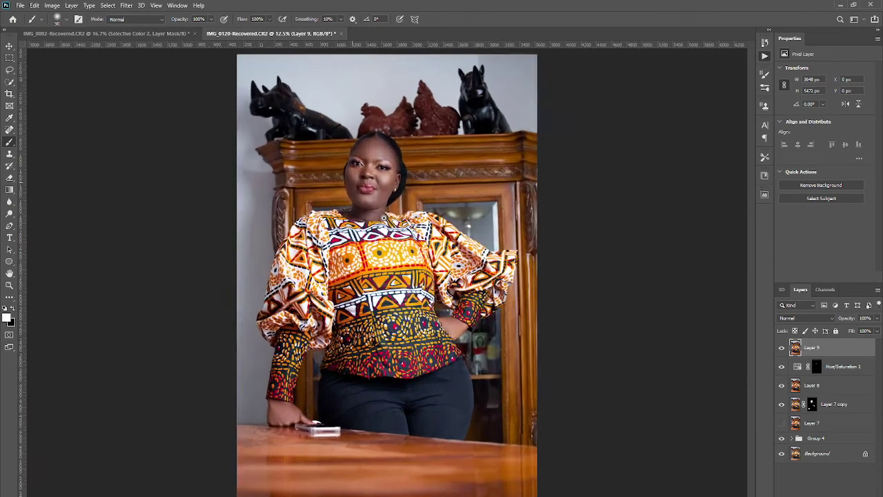
{"action": "scroll", "coordinate": [384, 218], "scroll_direction": "up", "scroll_amount": 5}
{"action": "scroll", "coordinate": [385, 219], "scroll_direction": "up", "scroll_amount": 1}
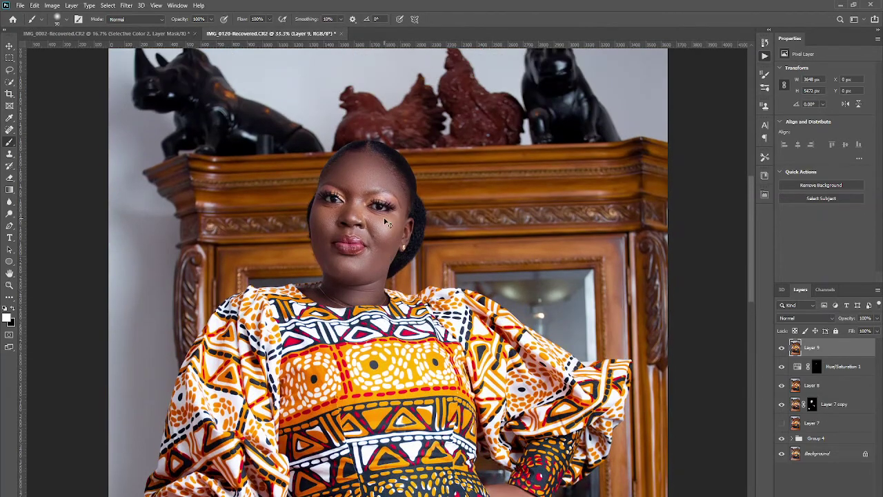
{"action": "scroll", "coordinate": [384, 218], "scroll_direction": "up", "scroll_amount": 1}
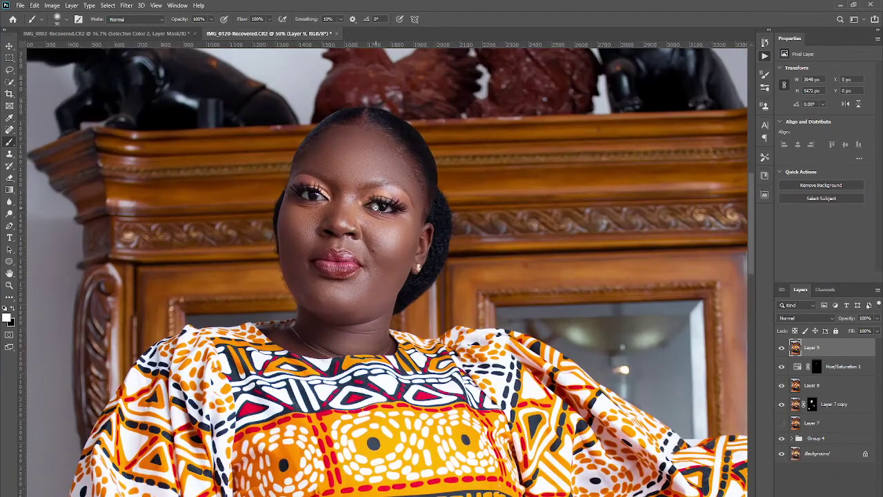
{"action": "scroll", "coordinate": [376, 207], "scroll_direction": "down", "scroll_amount": 2}
{"action": "scroll", "coordinate": [376, 210], "scroll_direction": "up", "scroll_amount": 3}
{"action": "scroll", "coordinate": [376, 214], "scroll_direction": "up", "scroll_amount": 1}
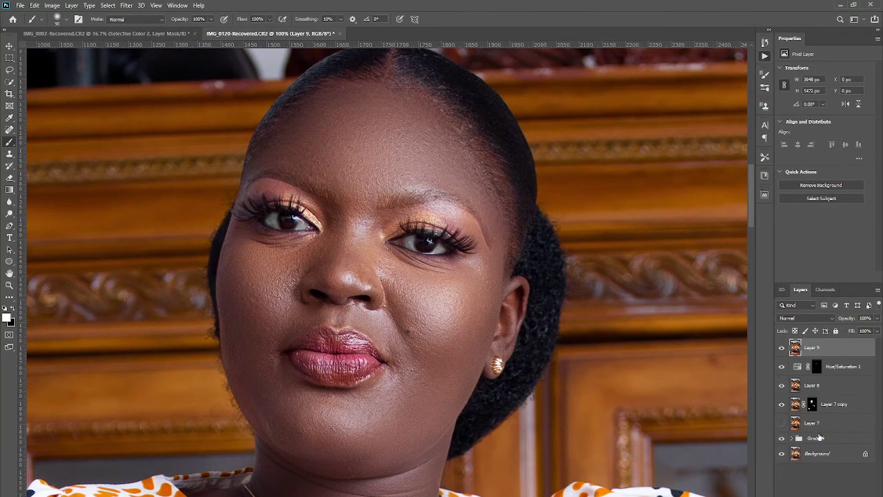
- Group Layer 9 through Group 4 into Group 5 and toggle its visibility to compare
{"action": "left_click", "coordinate": [822, 438], "text": "shift"}
{"action": "key", "text": "ctrl+g"}
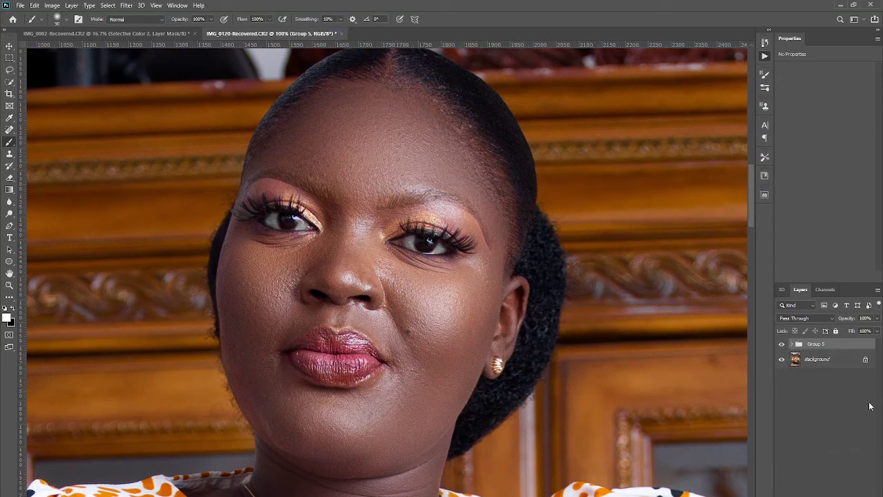
{"action": "left_click", "coordinate": [781, 344]}
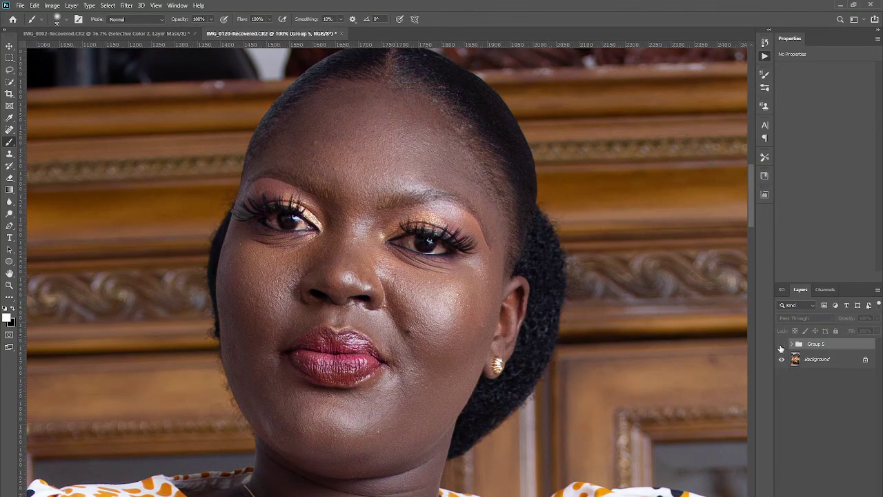
{"action": "left_click", "coordinate": [781, 345]}
{"action": "left_click", "coordinate": [781, 345]}
{"action": "left_click", "coordinate": [781, 345]}
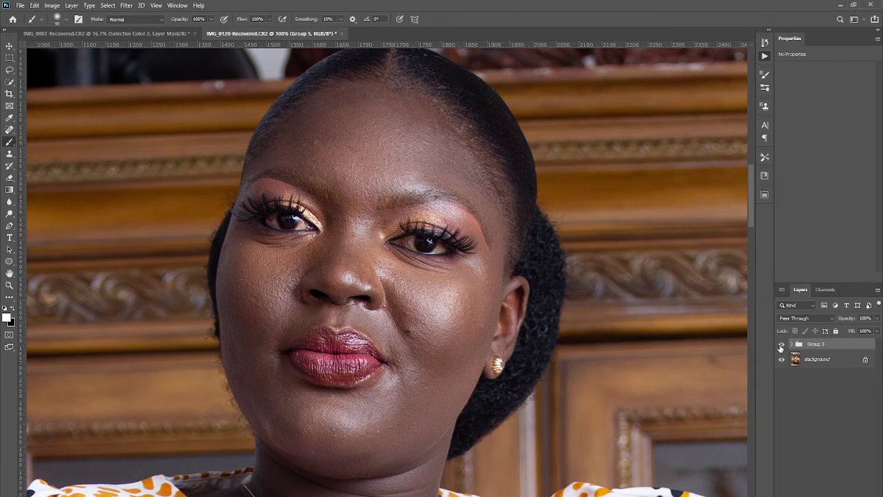